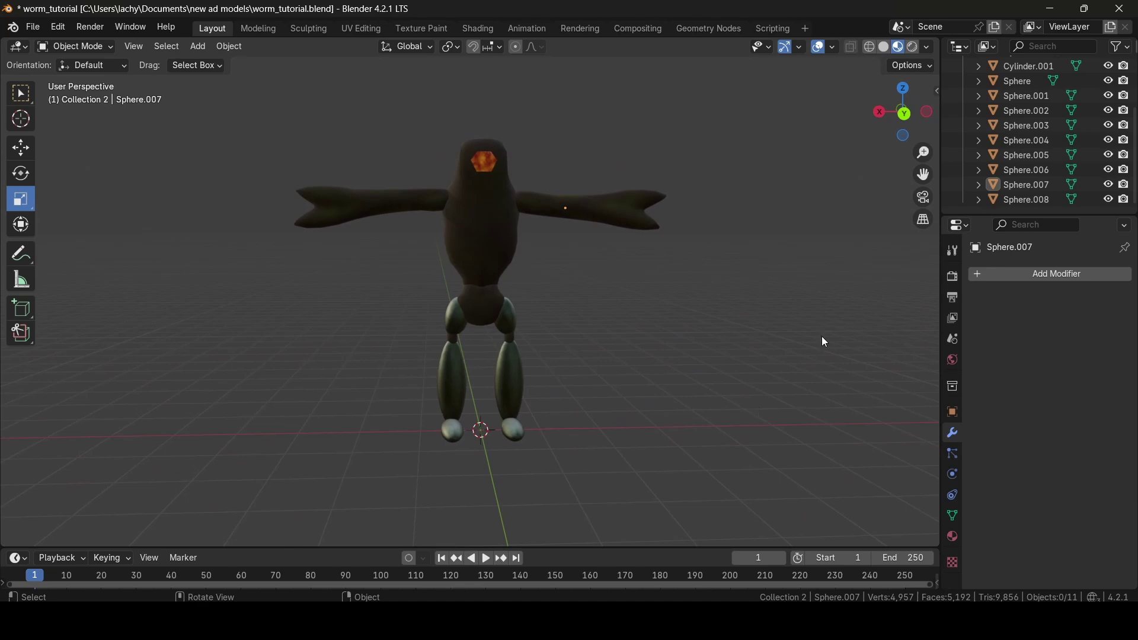
Select all of the character's mesh objects, from Cylinder through Sphere.008
middle_click_drag(820, 338, 478, 278)
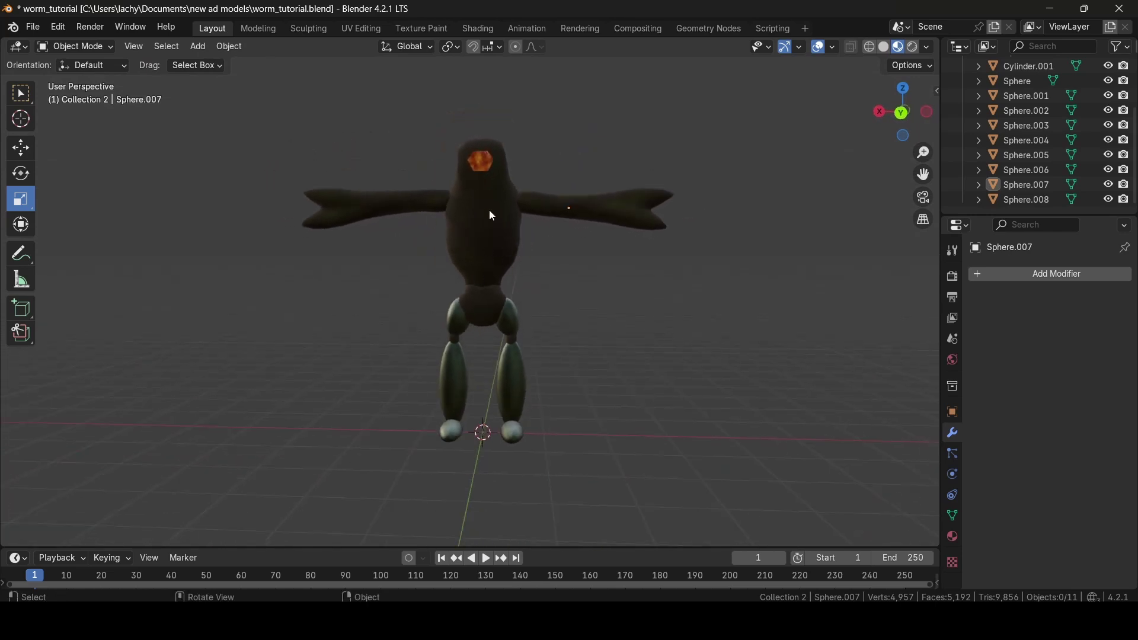
scroll(1033, 168, "up", 3)
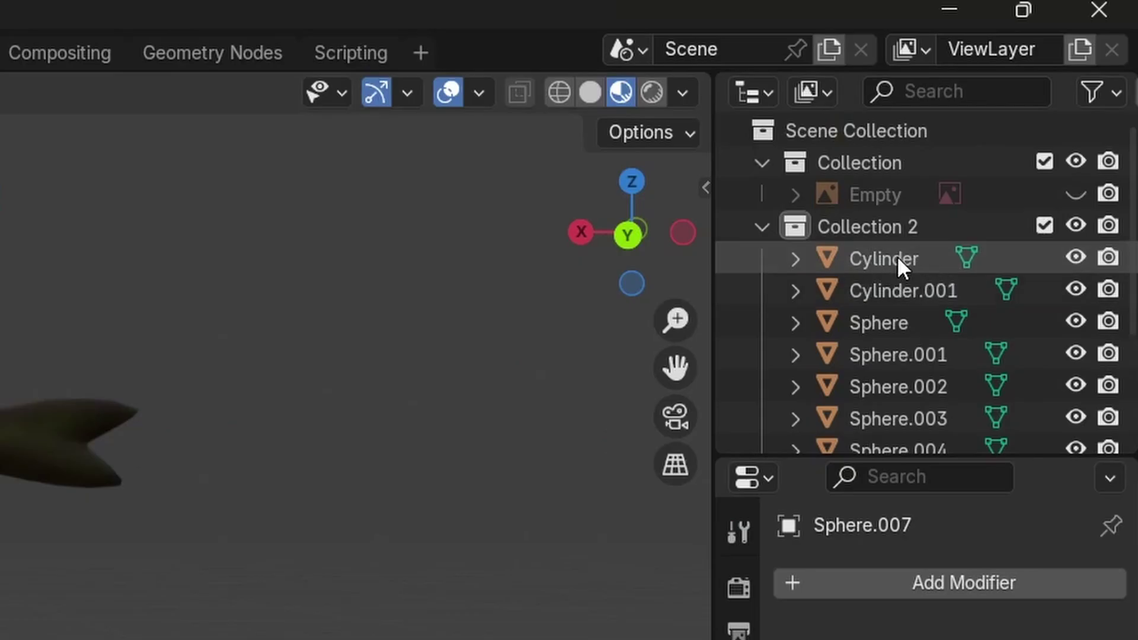
left_click(898, 258)
scroll(899, 260, "down", 5)
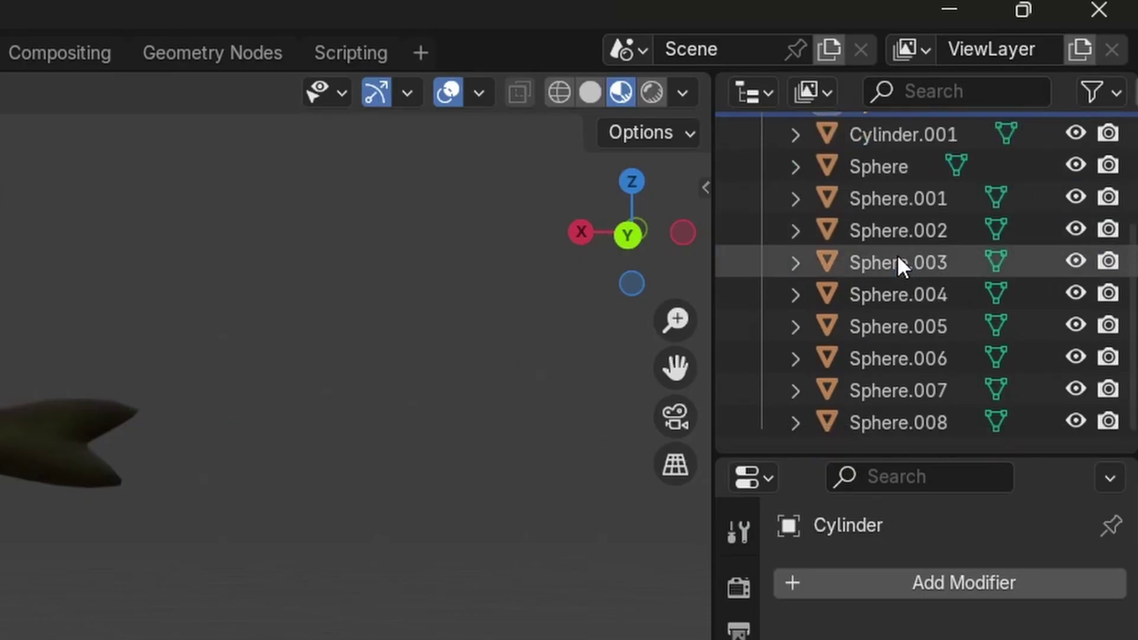
left_click(903, 429, "shift")
left_click_drag(33, 614, 102, 619)
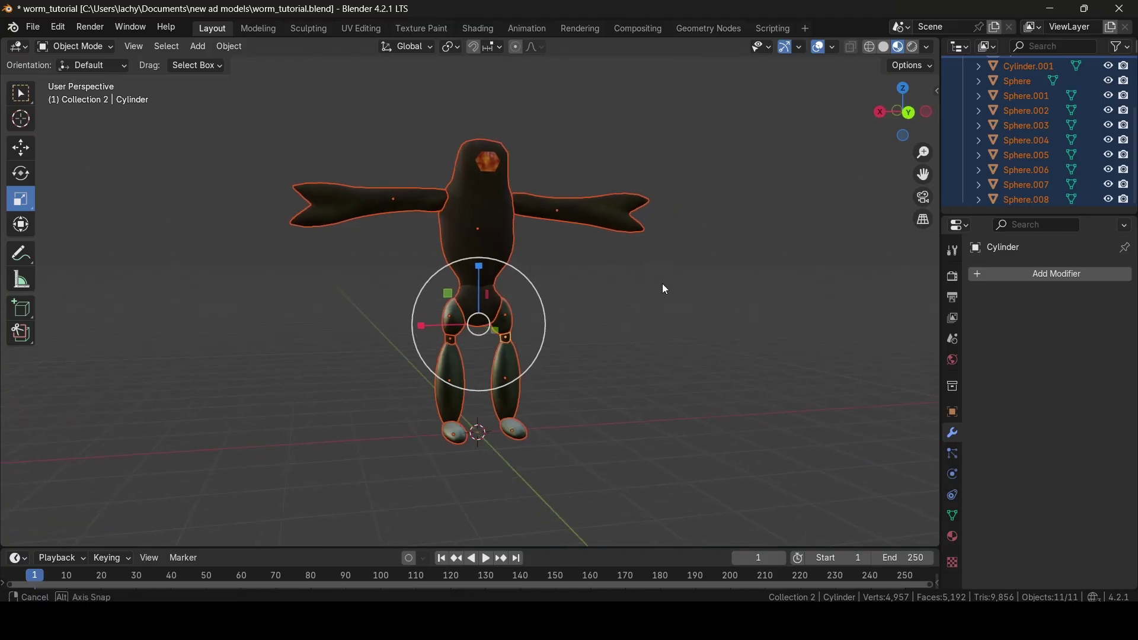
mouse_move(663, 288)
middle_mouse_down()
mouse_move(625, 287)
mouse_move(655, 287)
mouse_move(637, 287)
mouse_move(649, 278)
middle_mouse_up()
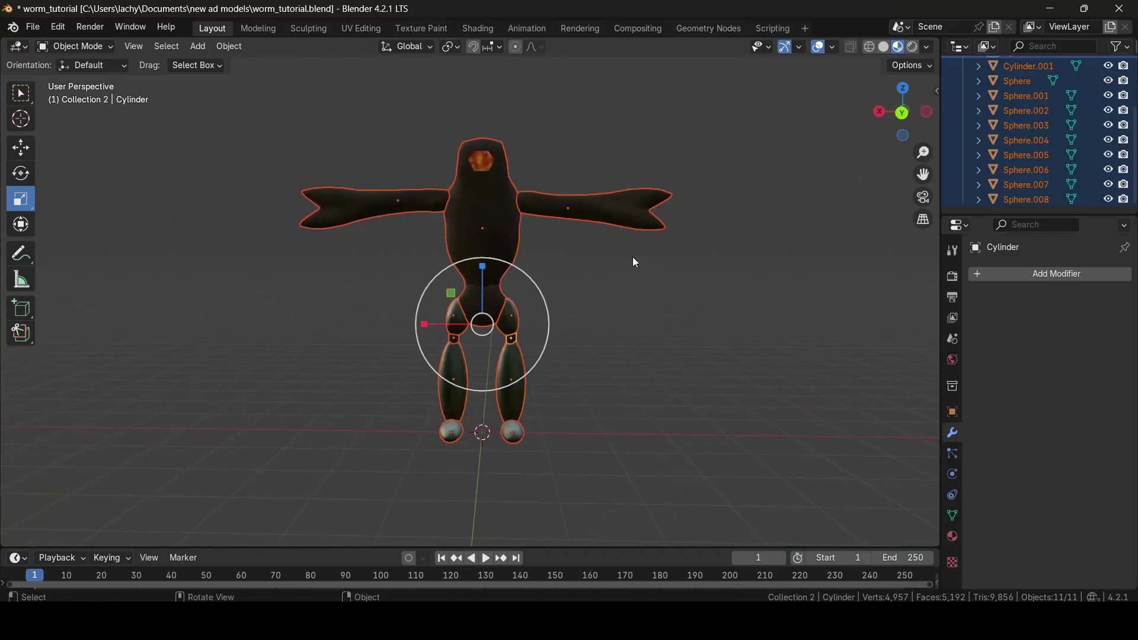
Add an armature between the character's feet and switch to the back orthographic view
left_click(198, 47)
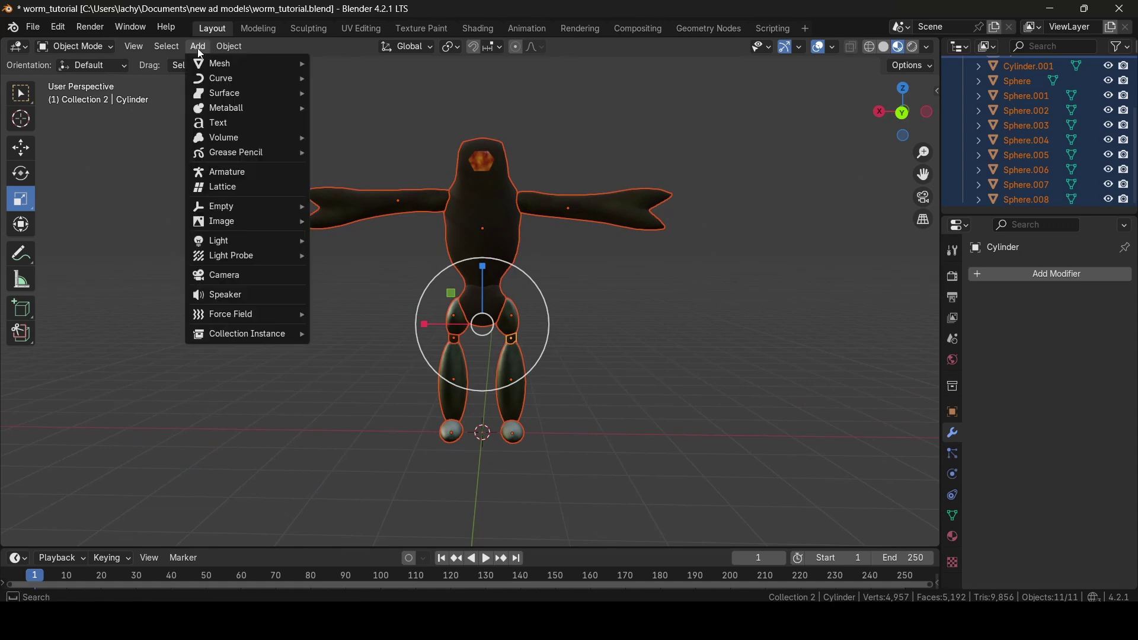
left_click(251, 173)
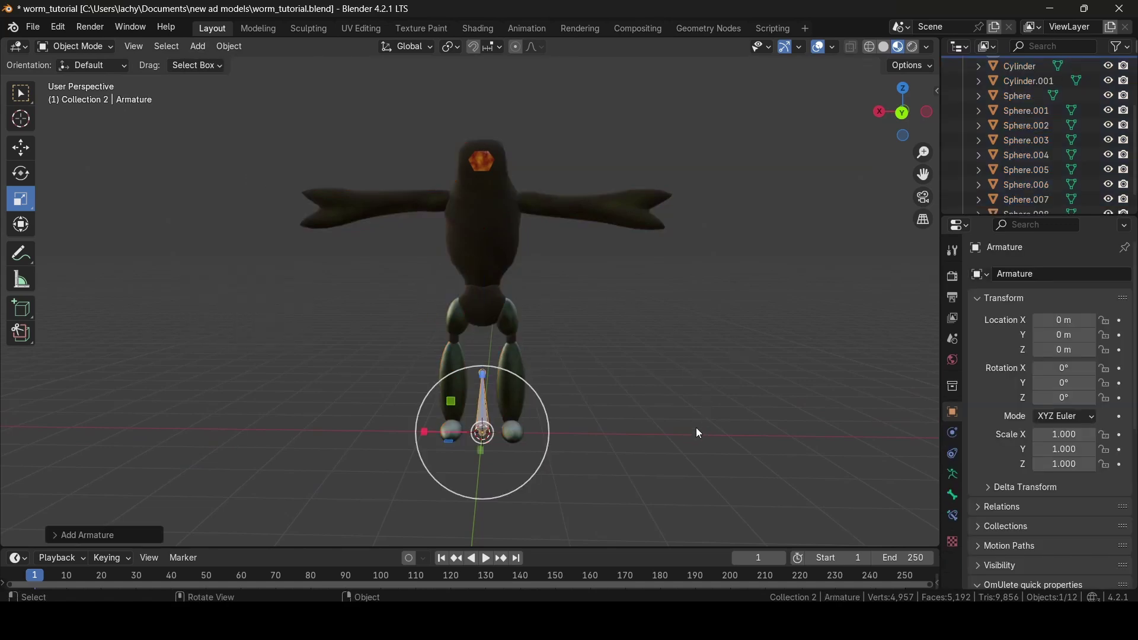
left_click_drag(924, 173, 926, 69)
middle_click_drag(645, 371, 630, 263)
scroll(630, 263, "down", 1)
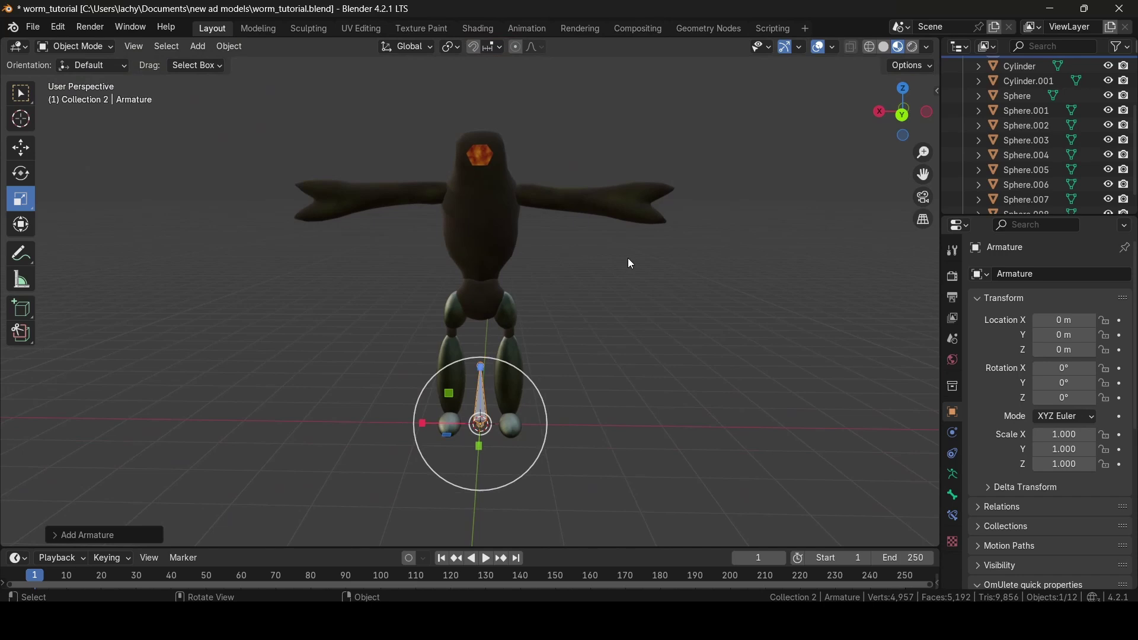
mouse_move(435, 277)
middle_mouse_down()
mouse_move(499, 307)
mouse_move(652, 287)
mouse_move(478, 264)
mouse_move(434, 274)
middle_mouse_up()
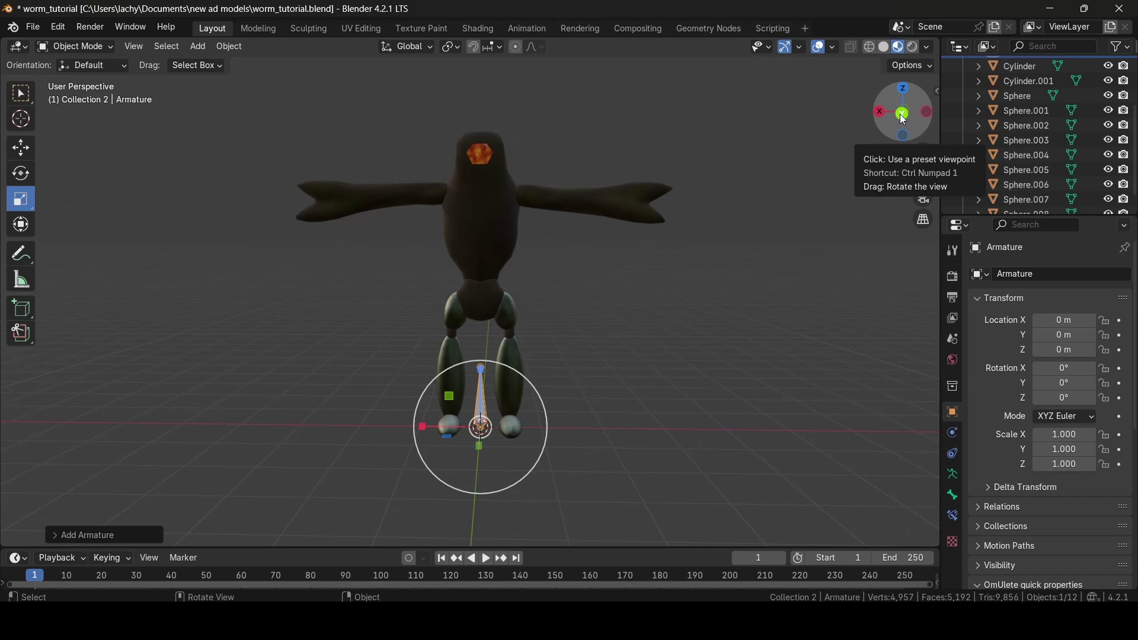
left_click(918, 128)
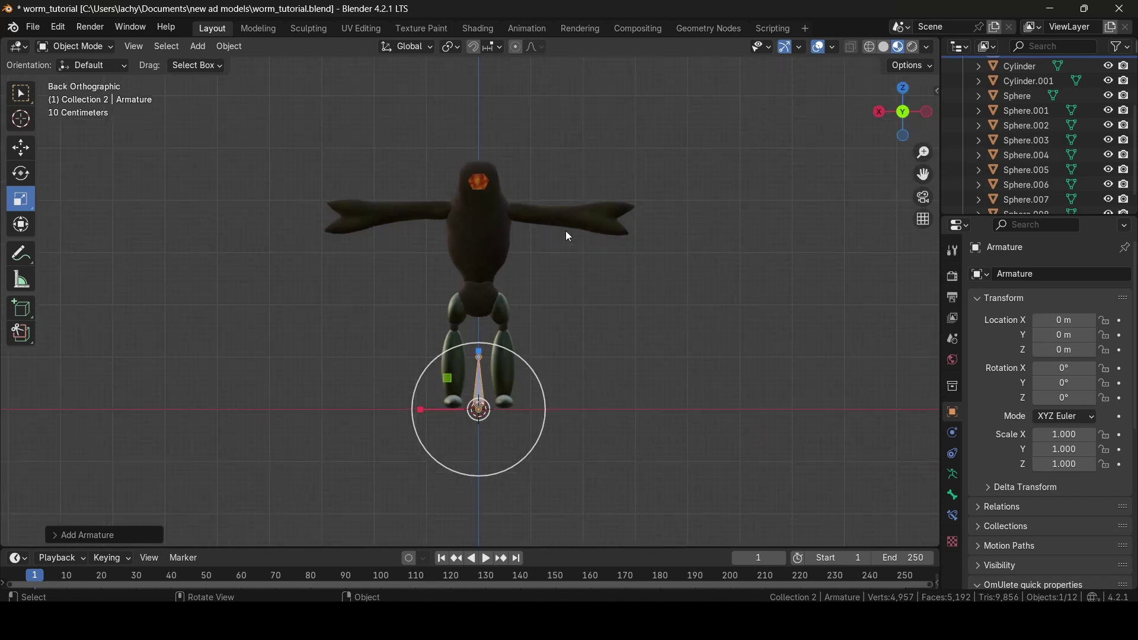
scroll(569, 236, "up", 2)
scroll(569, 236, "up", 1)
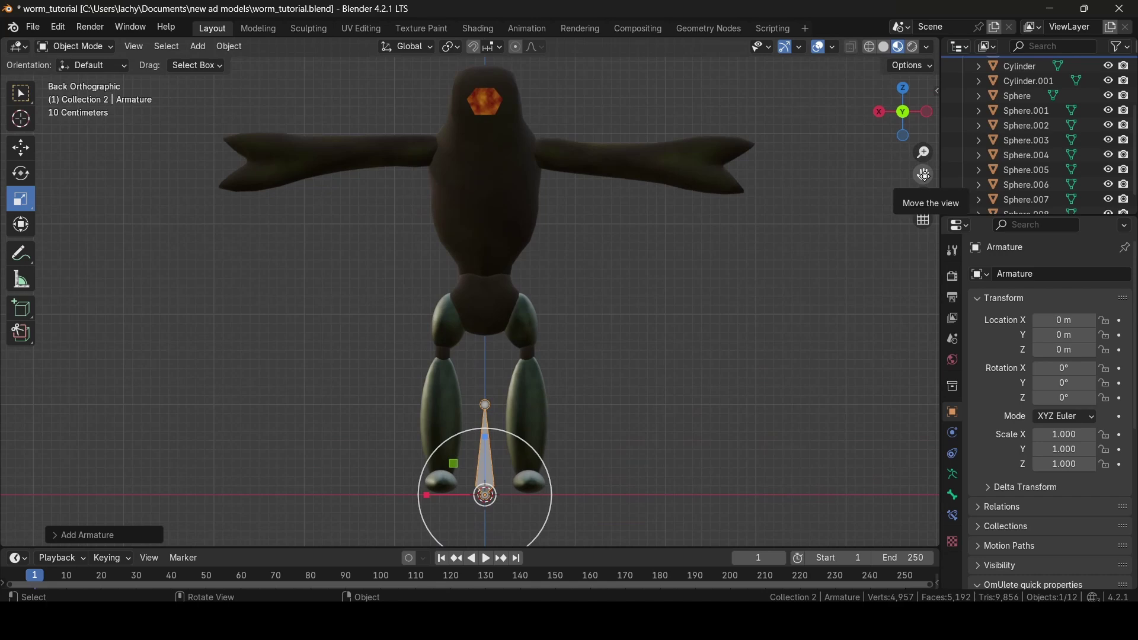
left_click_drag(924, 174, 935, 198)
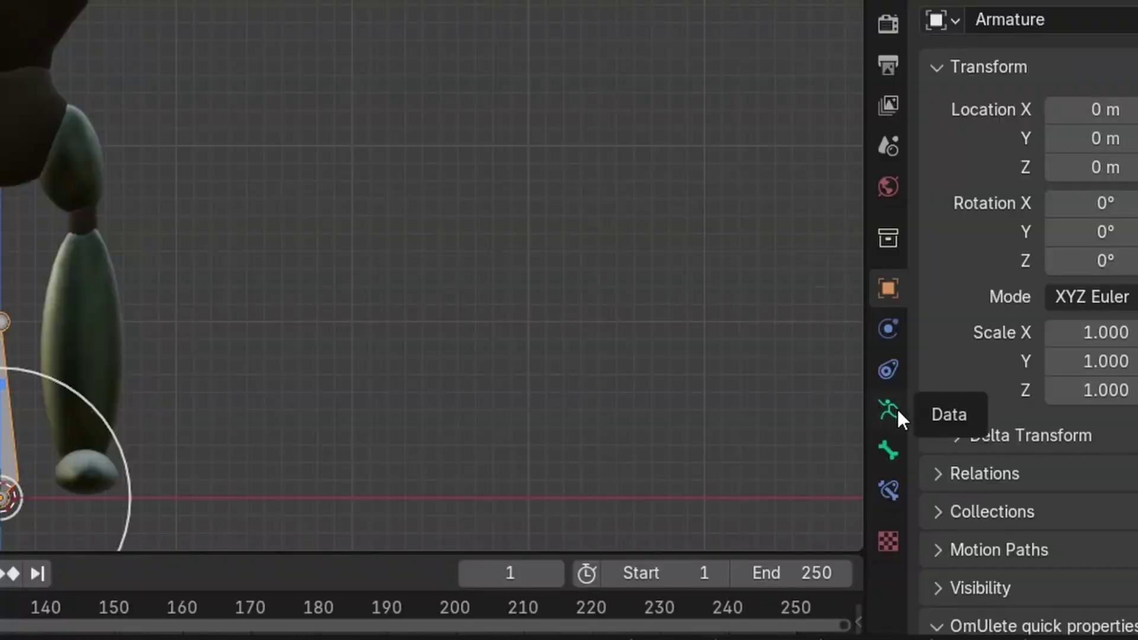
Turn on Names and In Front in the armature's viewport display settings
left_click(891, 408)
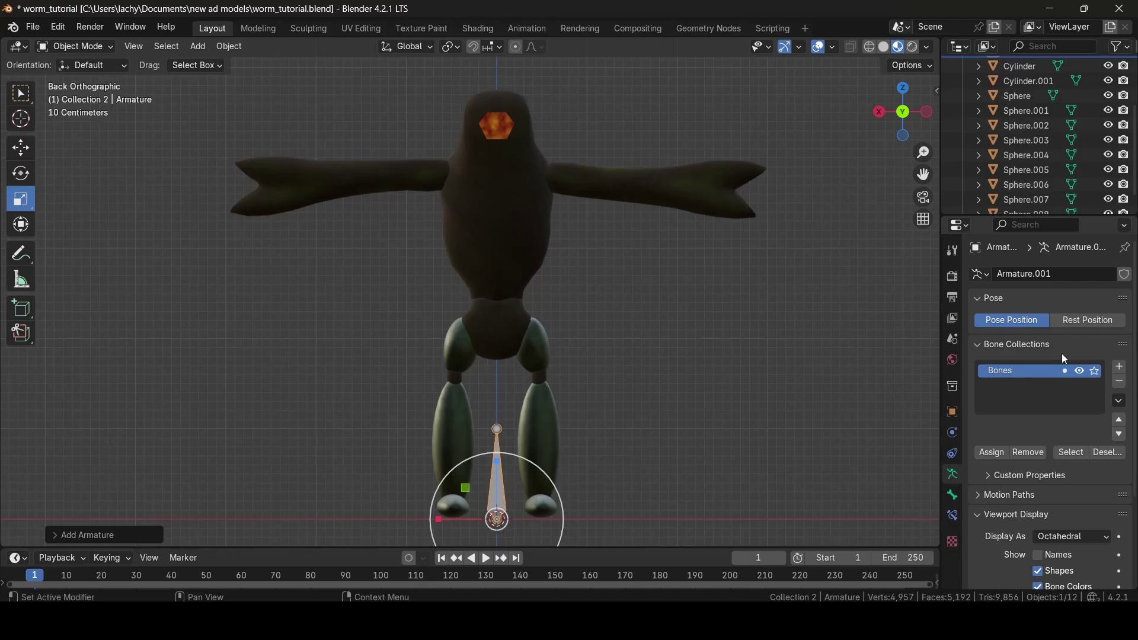
scroll(1046, 385, "down", 5)
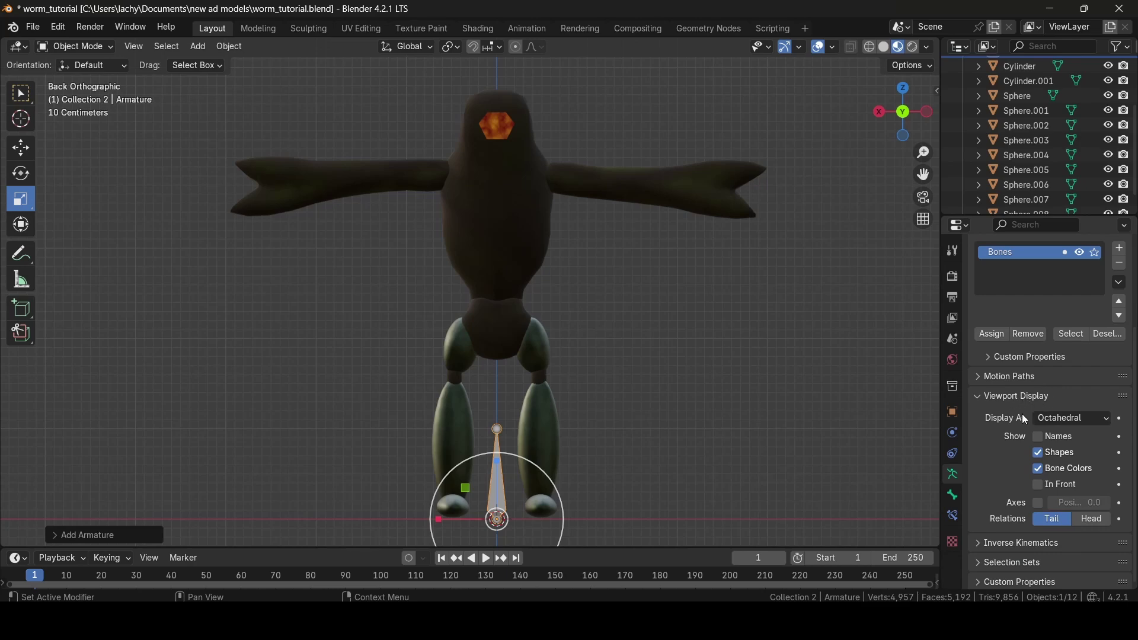
left_click(1039, 484)
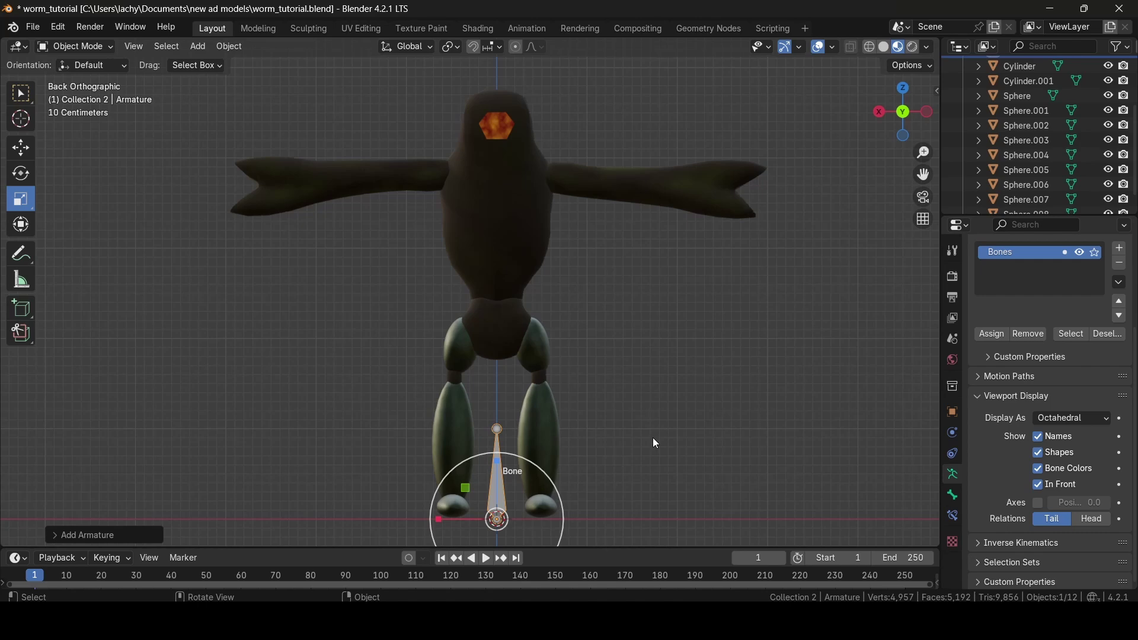
Switch the armature from Object Mode to Edit Mode
left_click(98, 50)
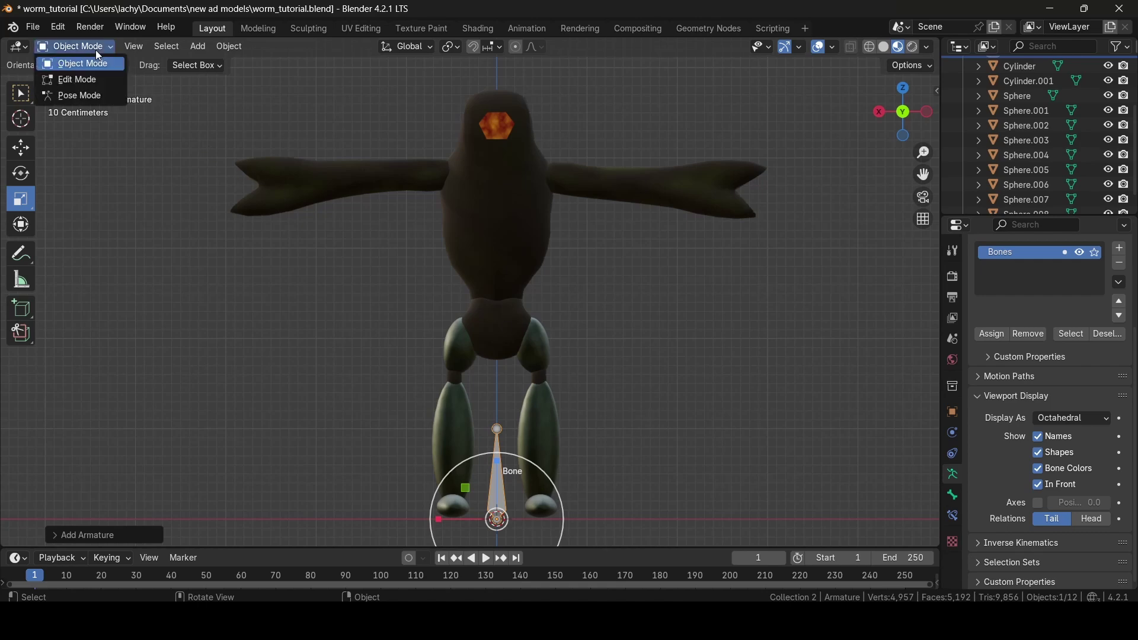
left_click(97, 70)
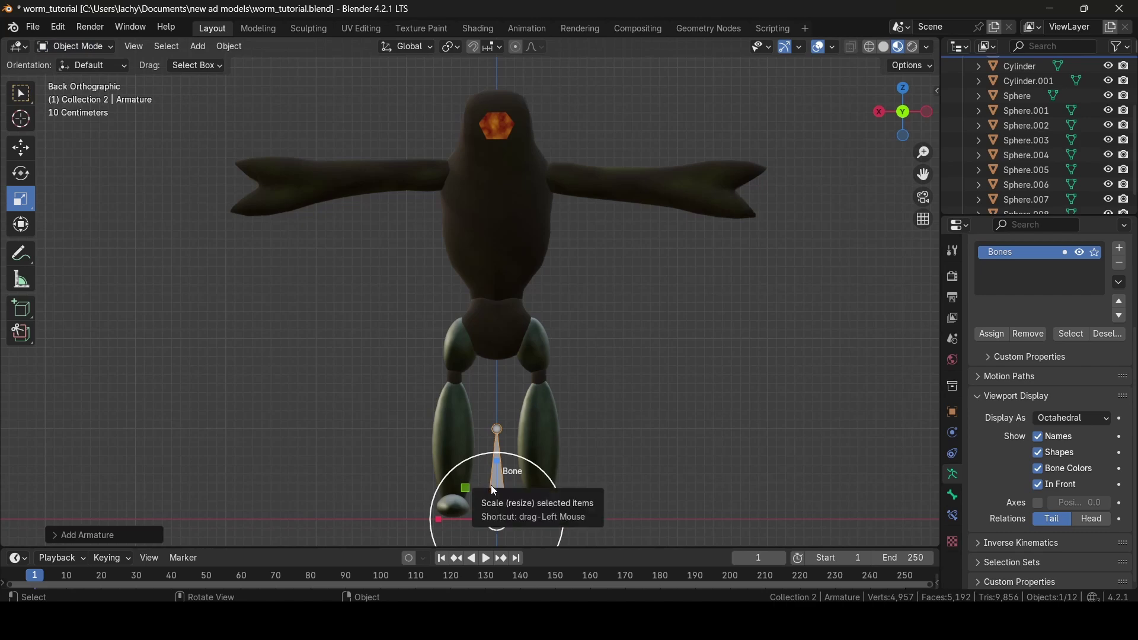
left_click(80, 47)
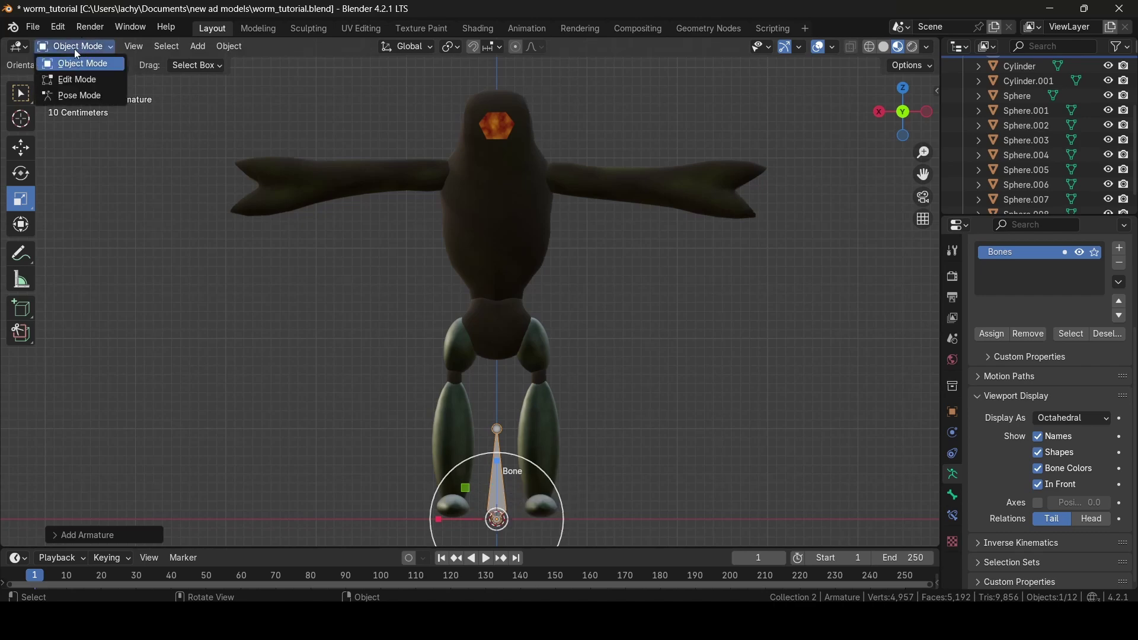
left_click(76, 80)
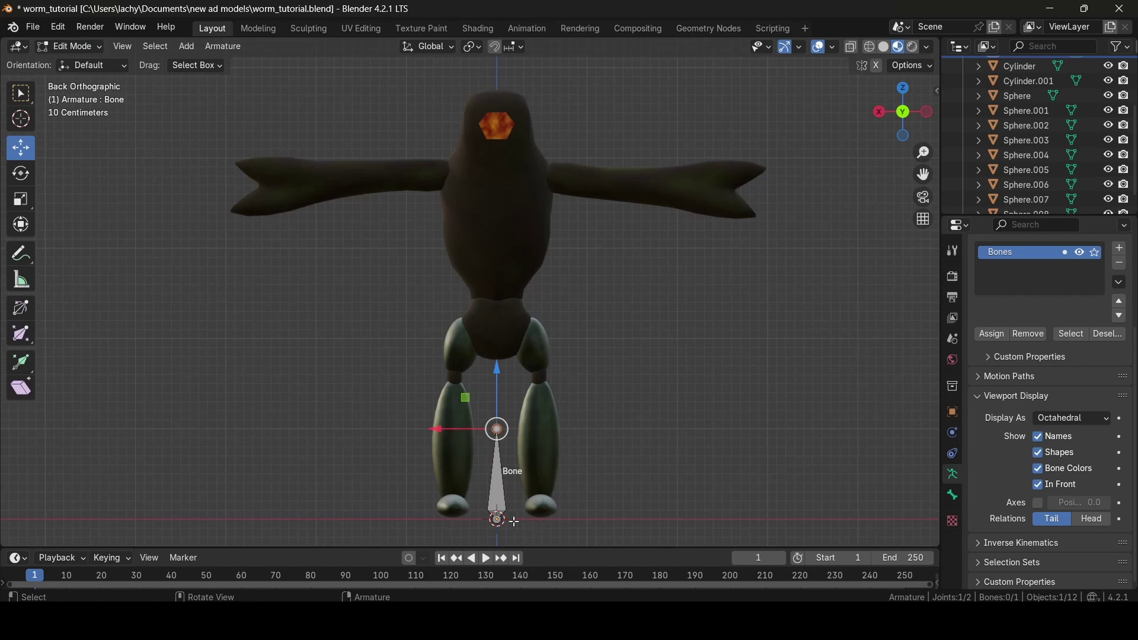
Raise the tip of the bone slightly along the Z axis
scroll(622, 491, "up", 2)
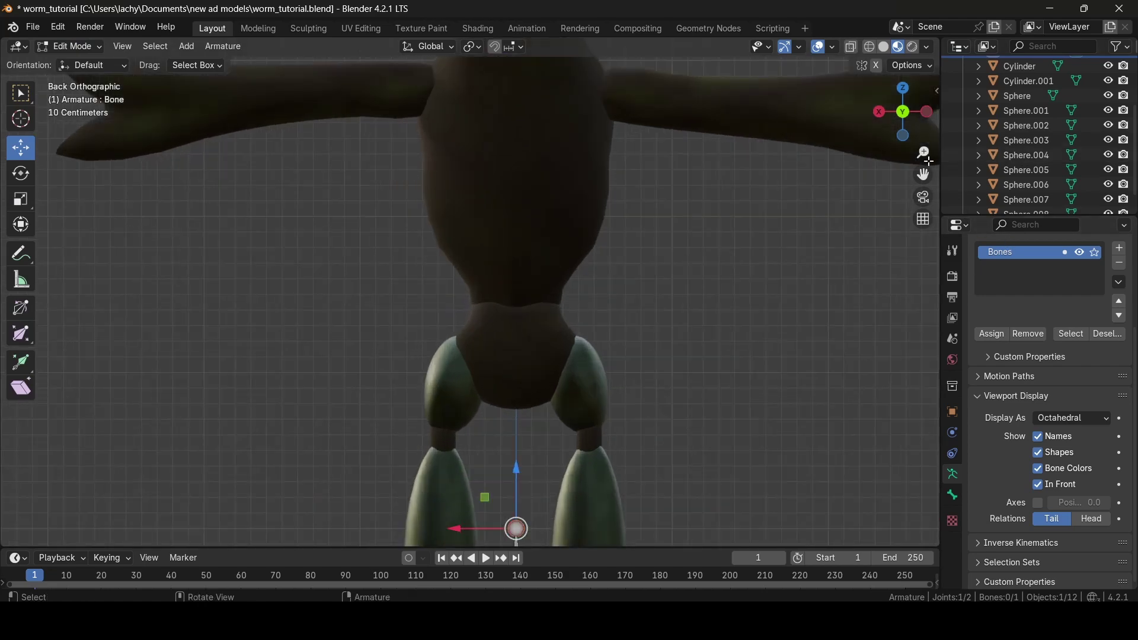
left_click_drag(923, 152, 924, 118)
left_click_drag(924, 174, 923, 139)
scroll(662, 433, "up", 3)
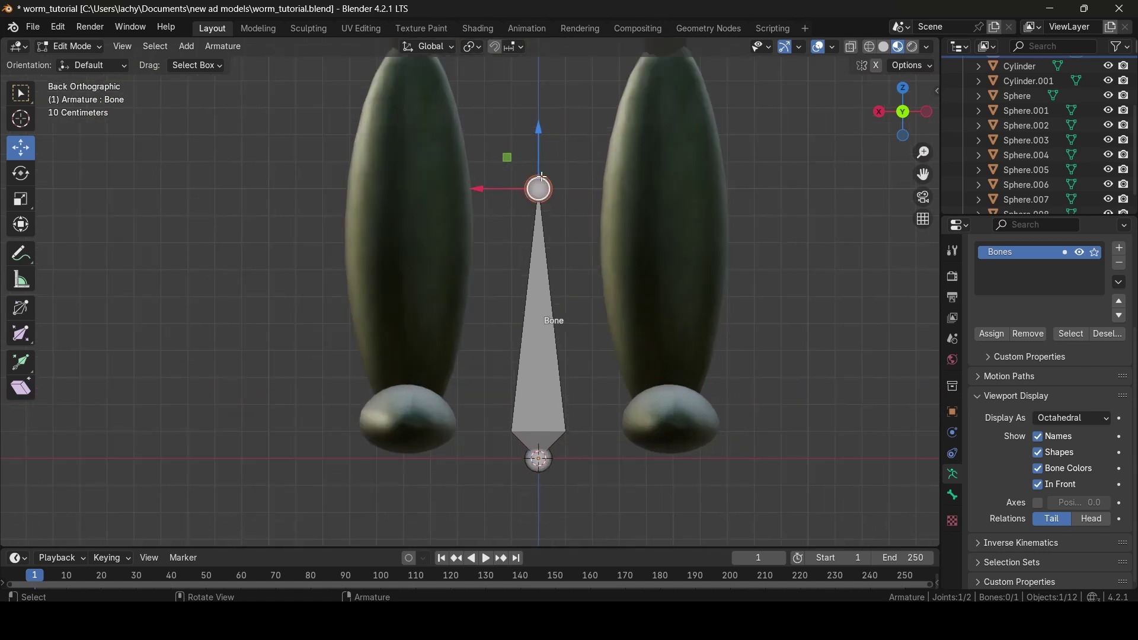
left_click_drag(539, 128, 545, 96)
mouse_move(478, 157)
left_mouse_down()
mouse_move(403, 162)
mouse_move(629, 162)
mouse_move(256, 158)
mouse_move(688, 160)
mouse_move(264, 141)
mouse_move(666, 140)
mouse_move(480, 140)
left_mouse_up()
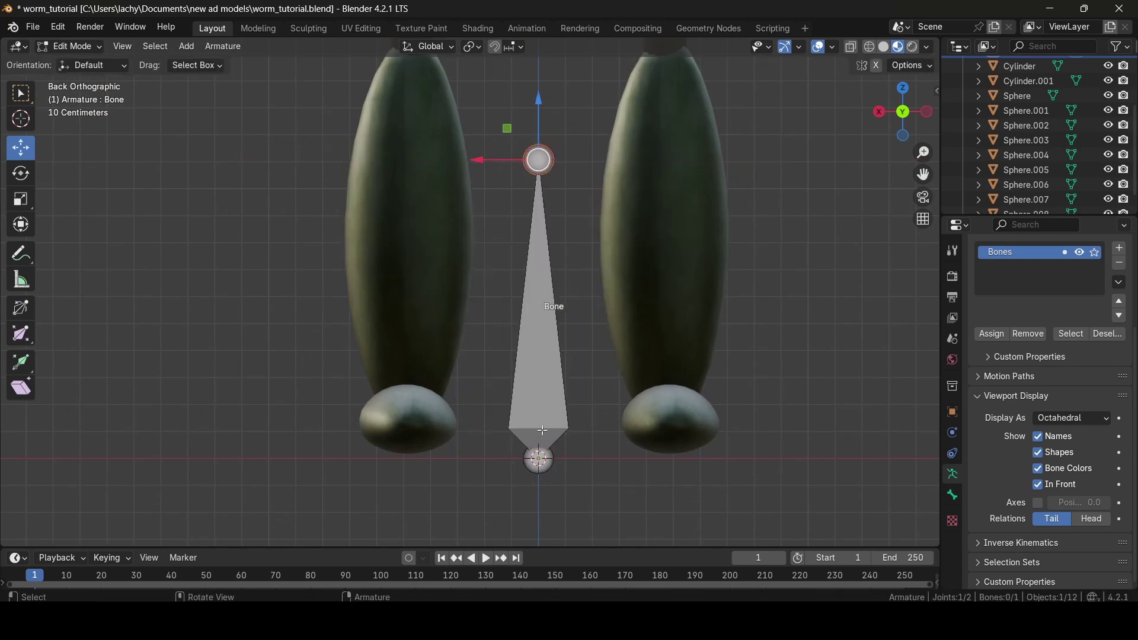
Try moving the bone's base joint and the whole bone sideways along the X axis
left_click(539, 464)
left_click_drag(479, 460, 491, 399)
key("Escape")
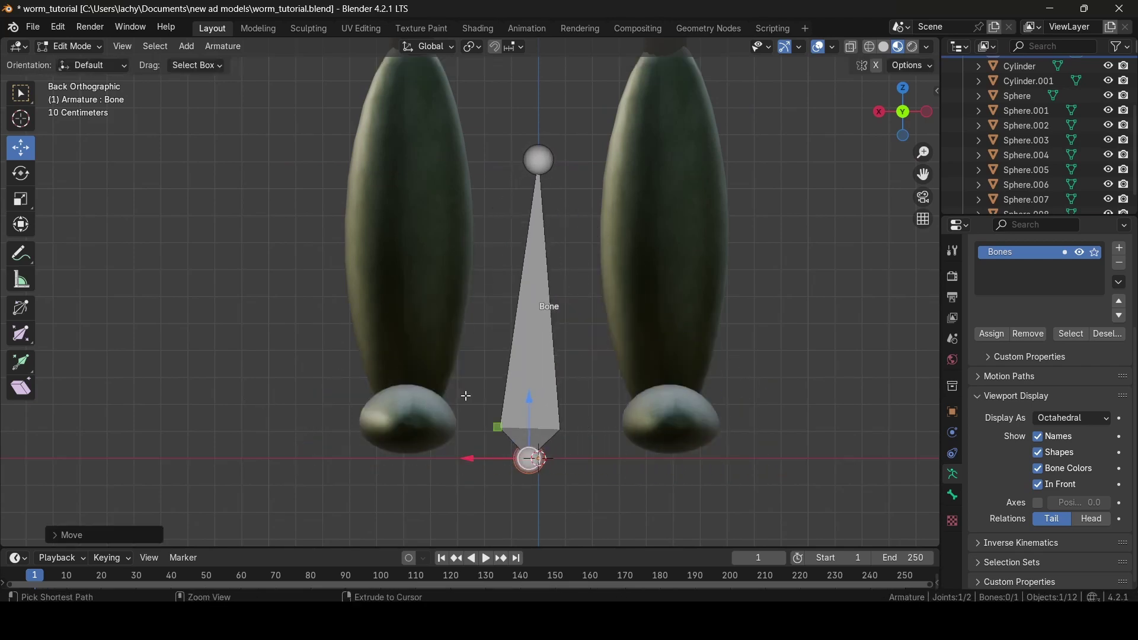
left_click(549, 343)
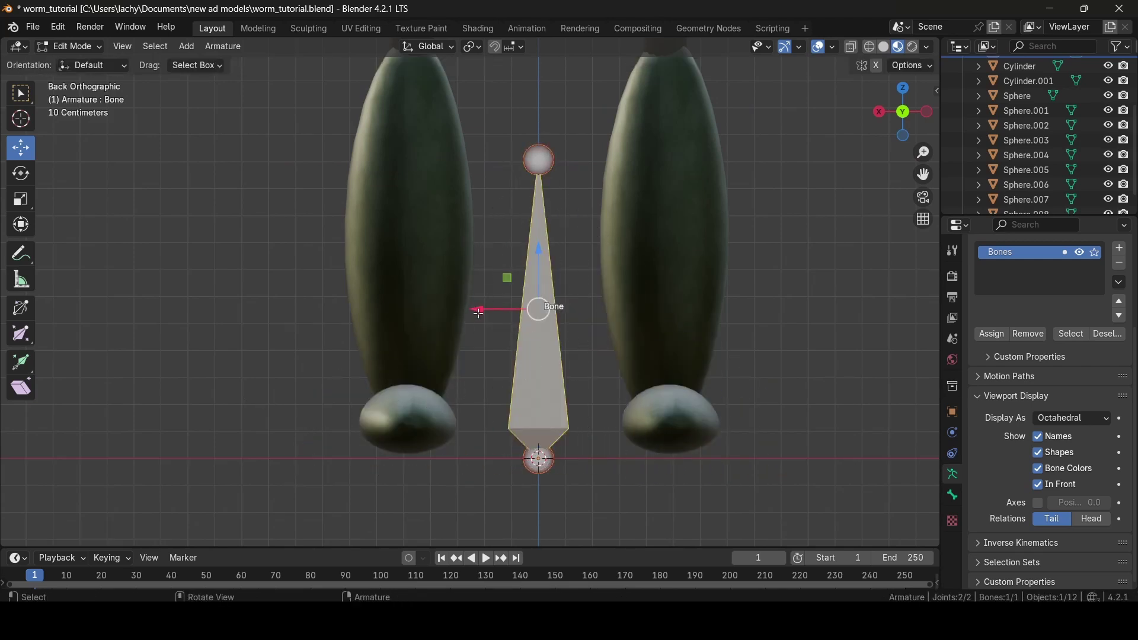
left_click_drag(478, 313, 630, 356)
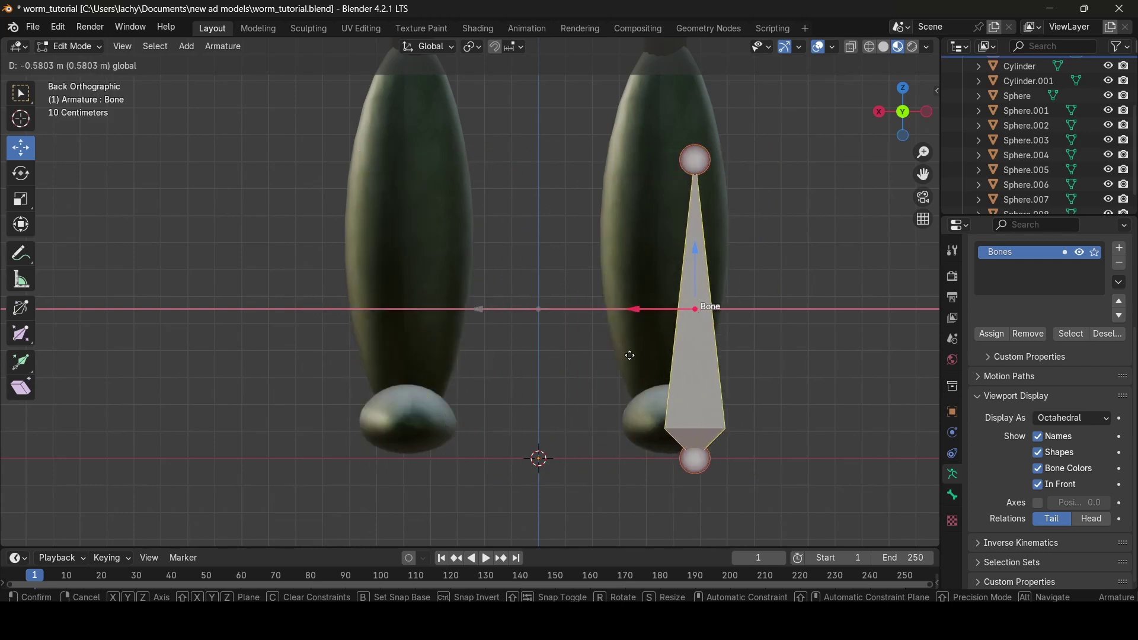
key("Escape")
Move the bone's tip joint straight up along the Z axis into the character's torso
scroll(517, 341, "down", 3)
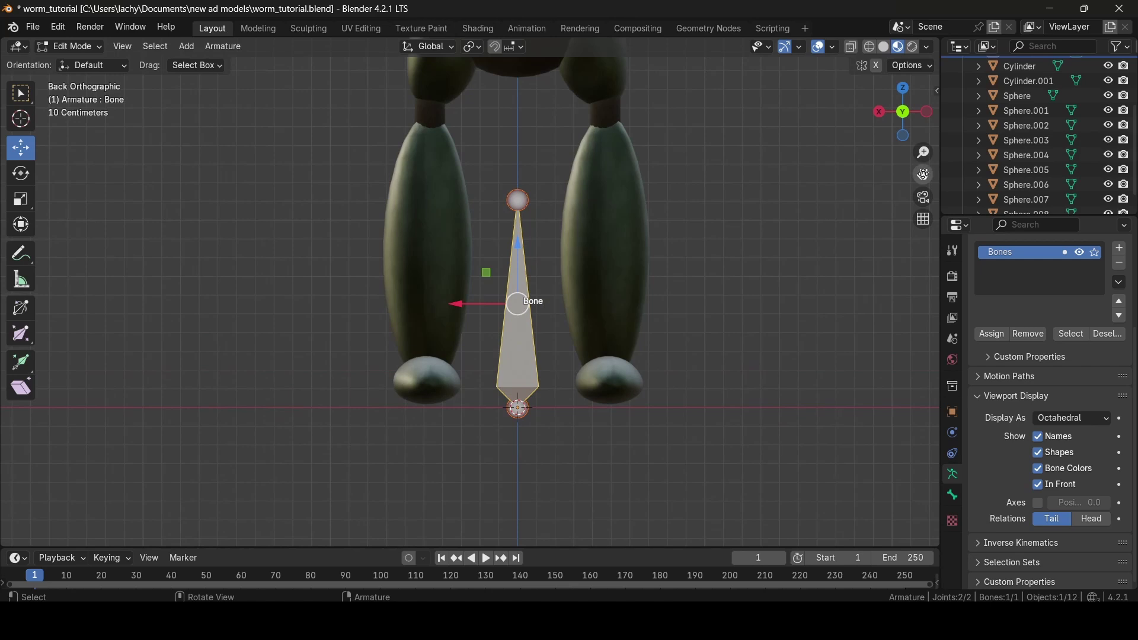
left_click_drag(924, 174, 481, 231)
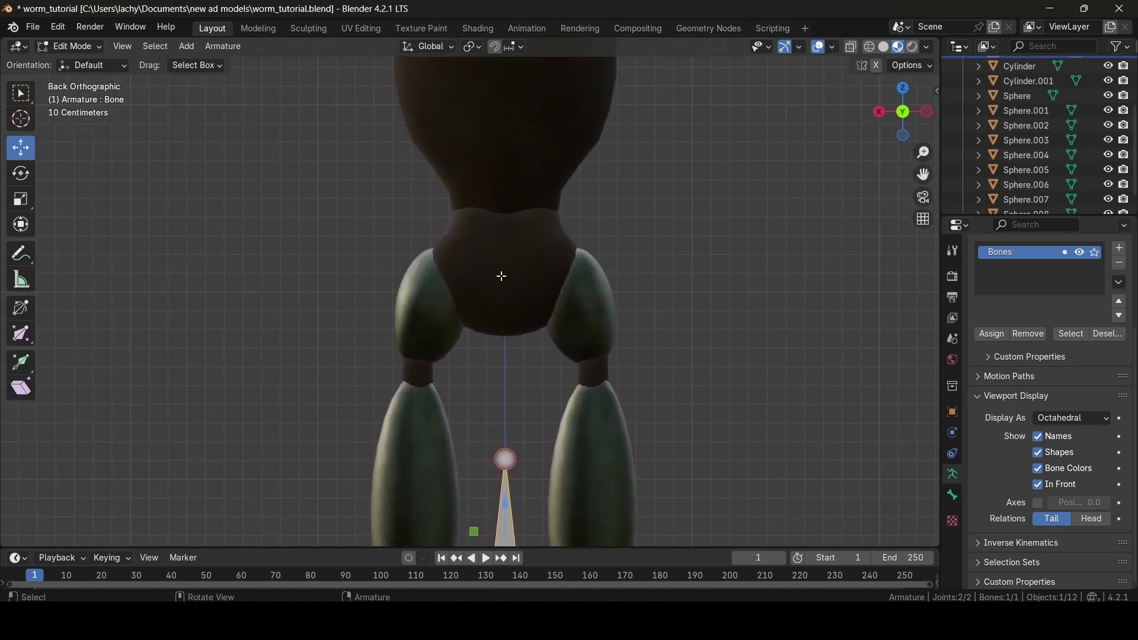
left_click_drag(923, 175, 540, 376)
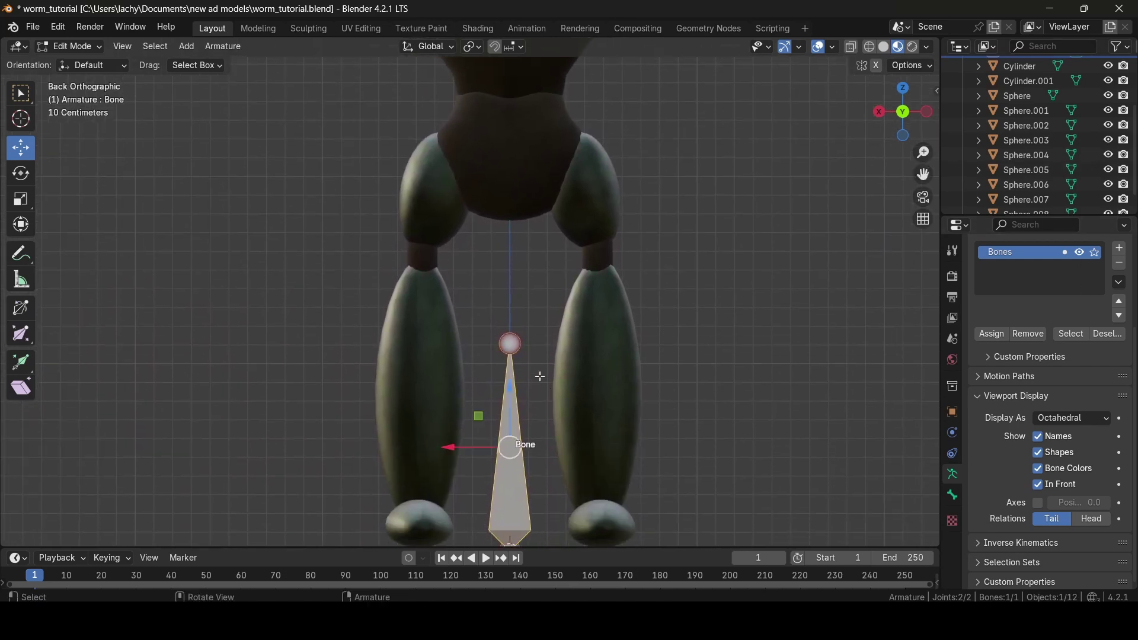
left_click(512, 342)
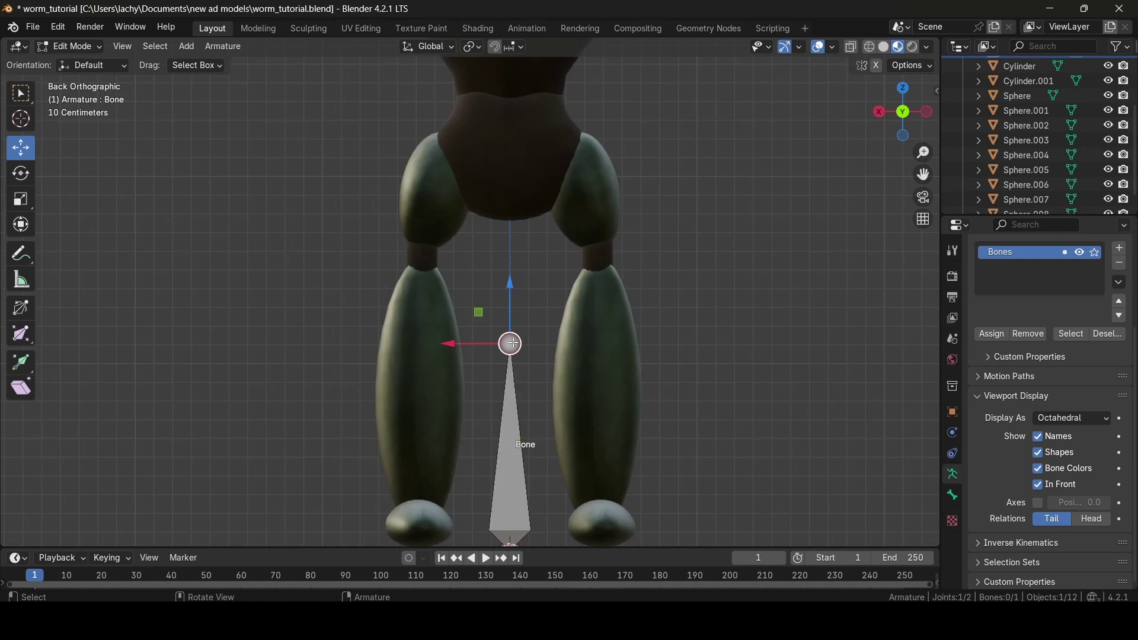
left_click_drag(923, 174, 541, 362)
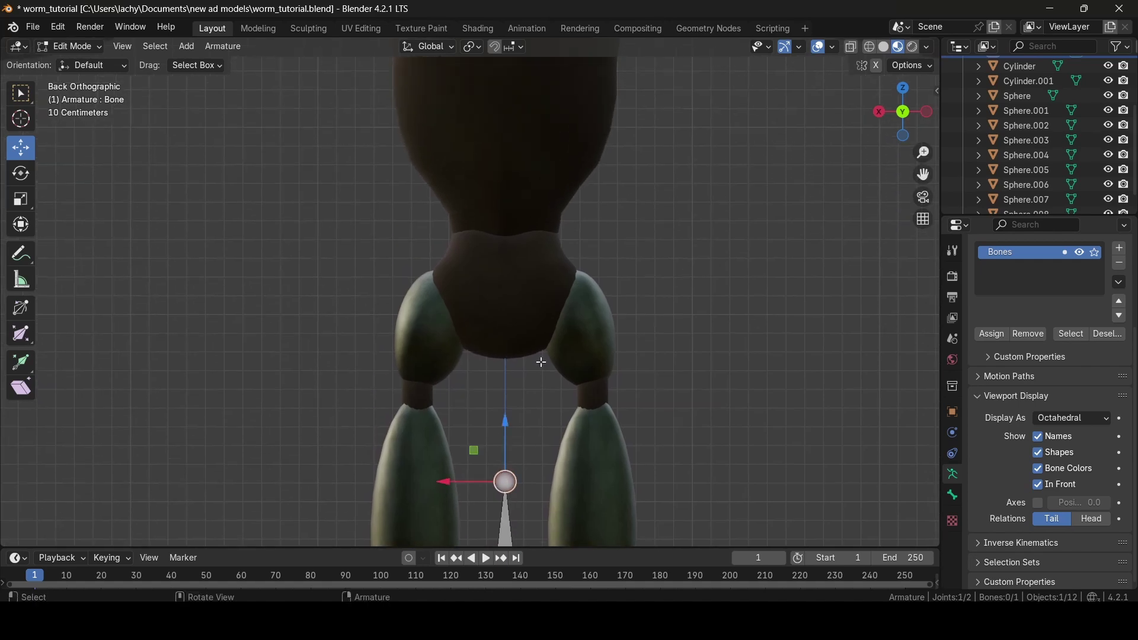
left_click_drag(502, 420, 506, 95)
Move the bone's base joint straight up along the Z axis to the bottom of the pelvis
left_click_drag(923, 175, 922, 36)
left_click(516, 482)
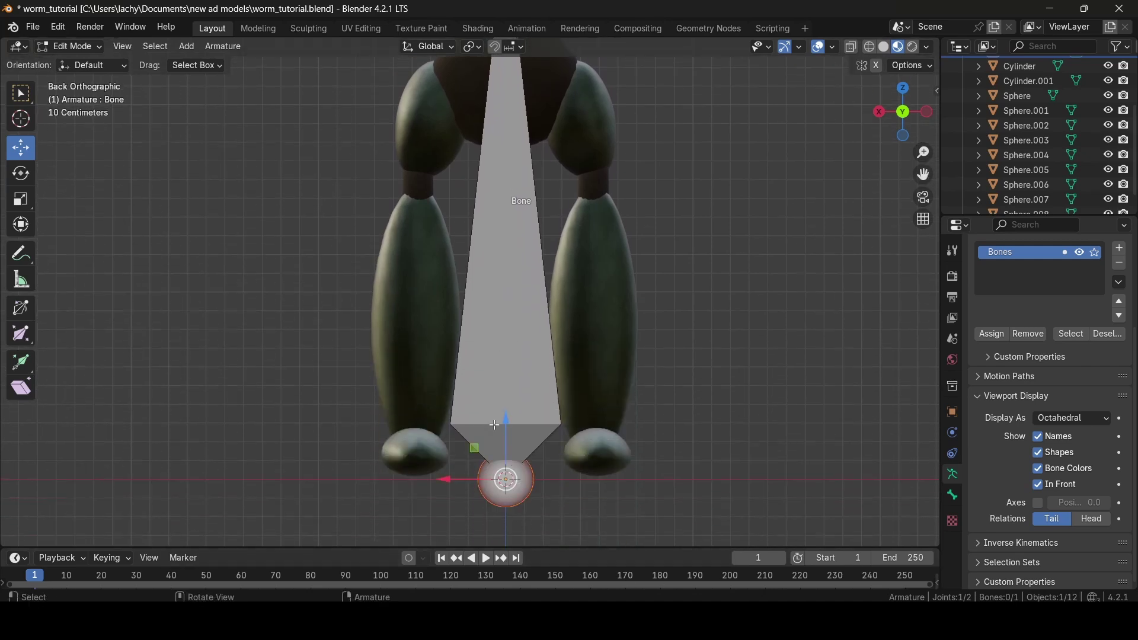
left_click_drag(505, 421, 513, 78)
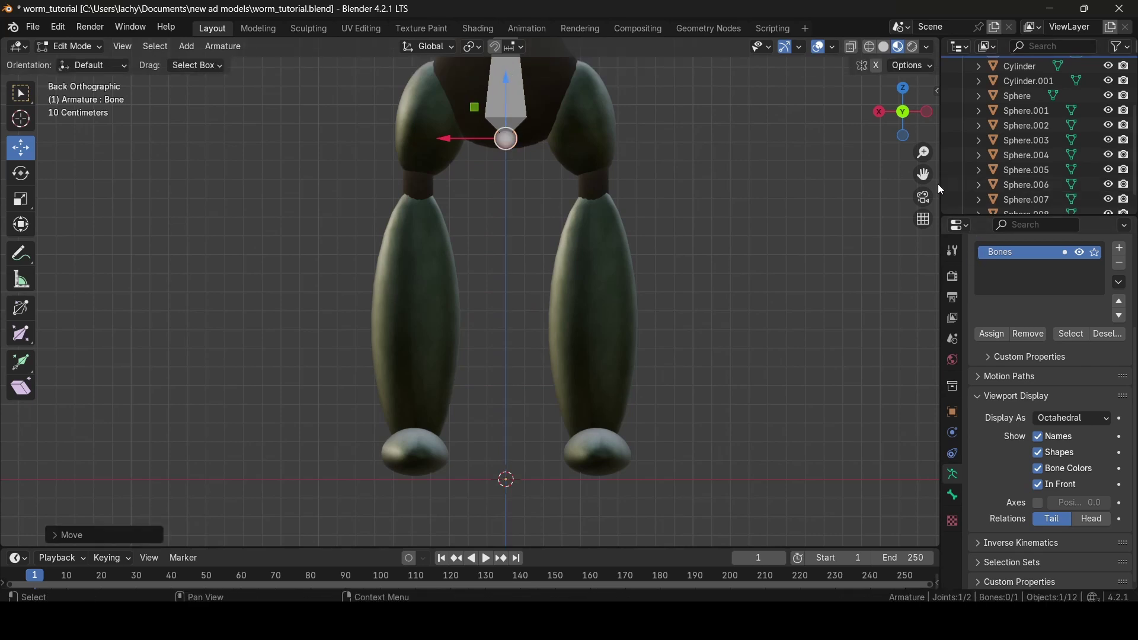
key("g")
key("Escape")
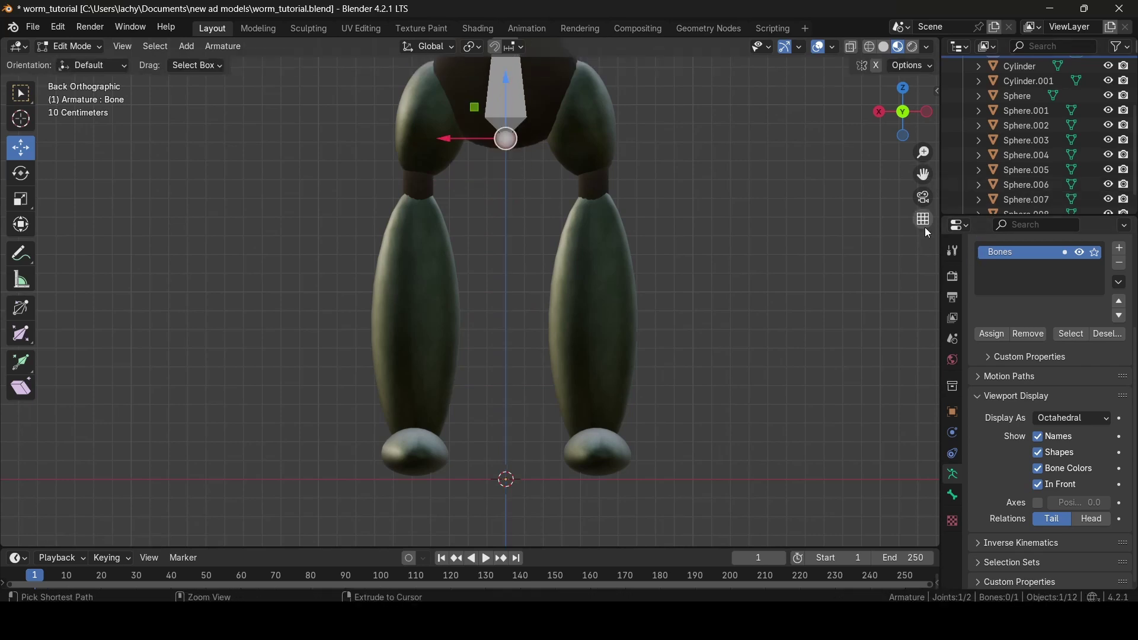
Lower the bone's tip joint along the Z axis to the lower torso, just above the pelvis
left_click_drag(919, 176, 920, 454)
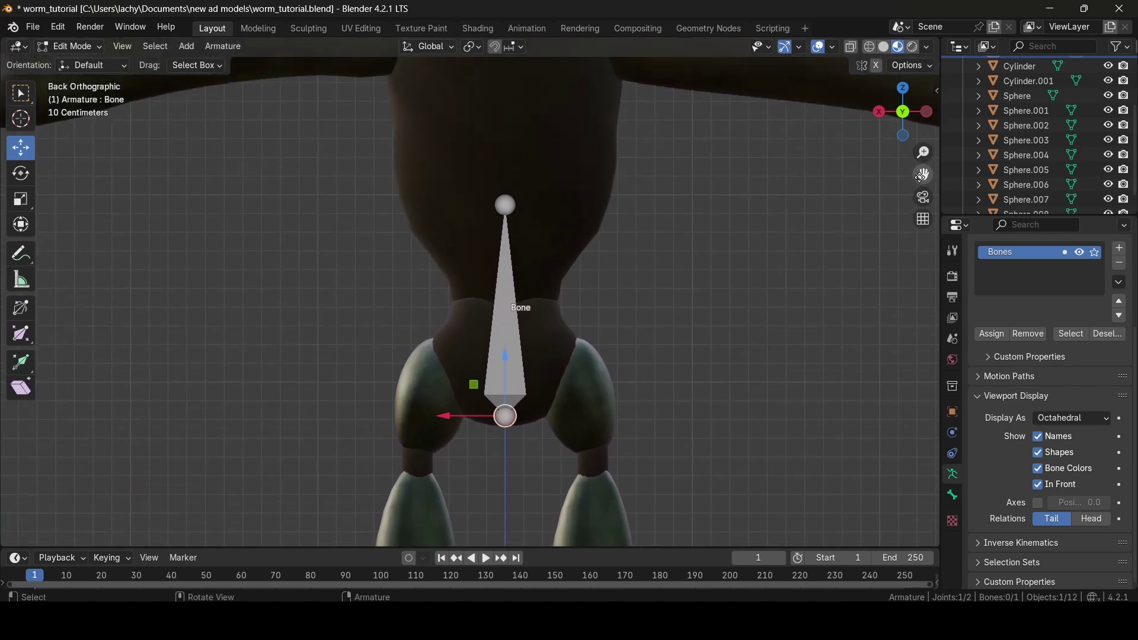
left_click(504, 203)
left_click_drag(505, 145, 503, 206)
scroll(696, 254, "down", 3)
scroll(671, 269, "up", 2)
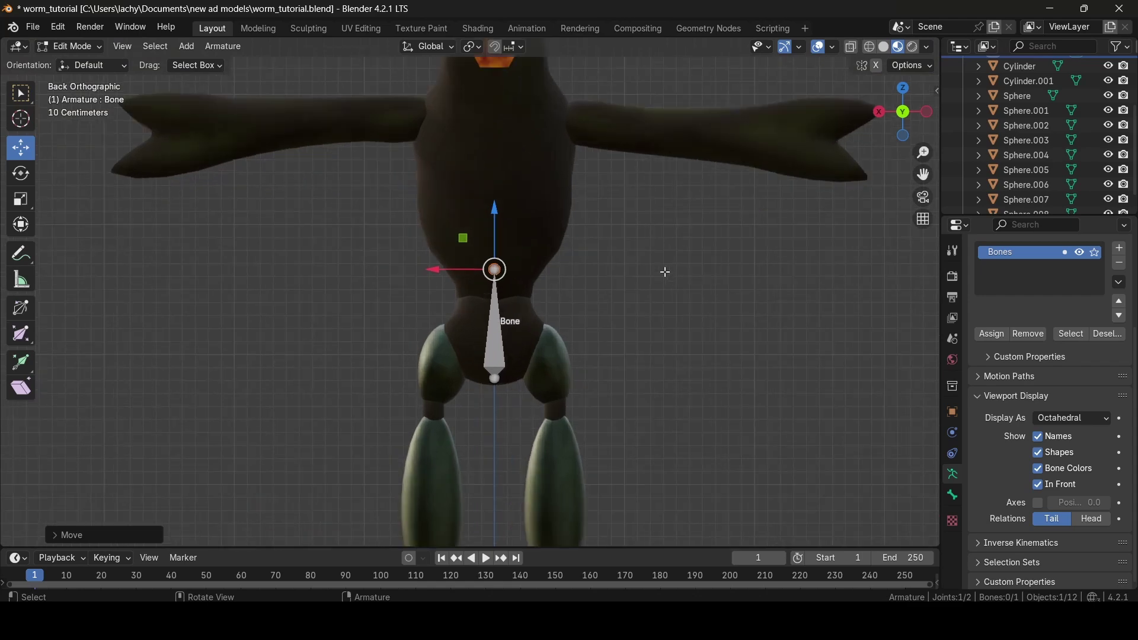
Extrude a 0.6 m spine bone straight up from the pelvis bone's tip into the torso, snapped to the grid
scroll(699, 270, "down", 2)
scroll(665, 272, "down", 1)
scroll(665, 271, "up", 2)
left_click_drag(923, 174, 929, 225)
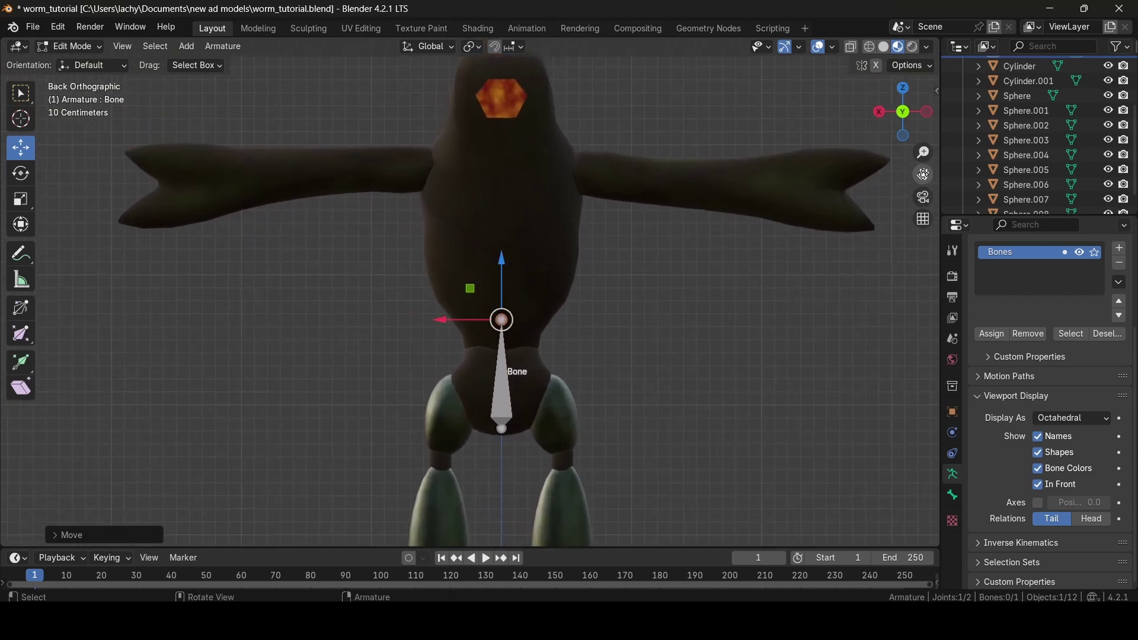
scroll(524, 354, "up", 2)
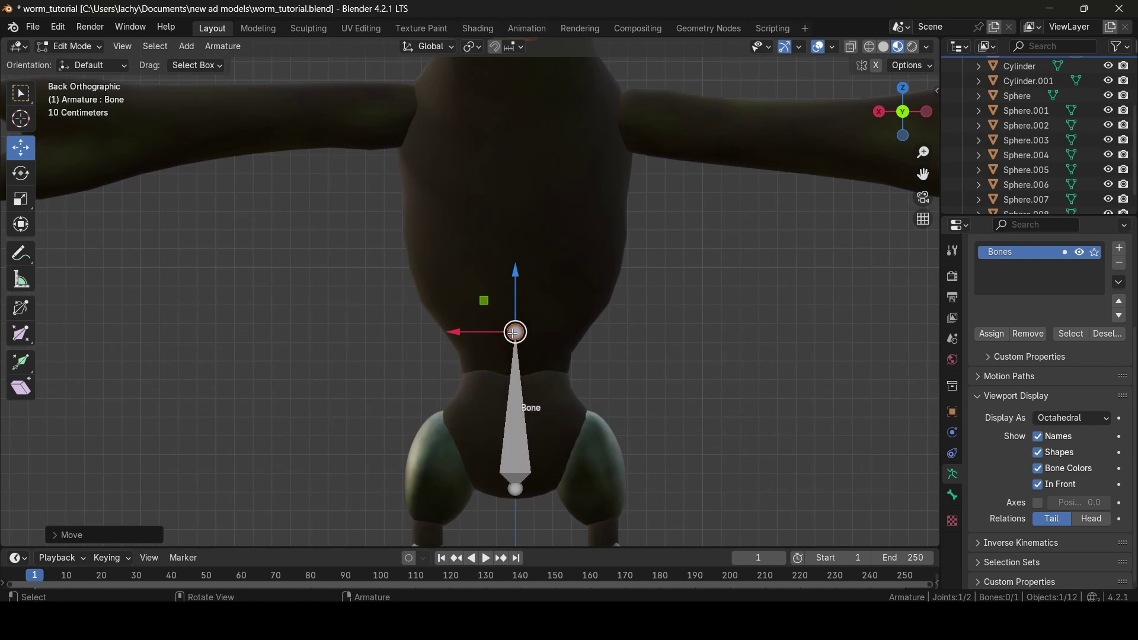
scroll(544, 191, "down", 1)
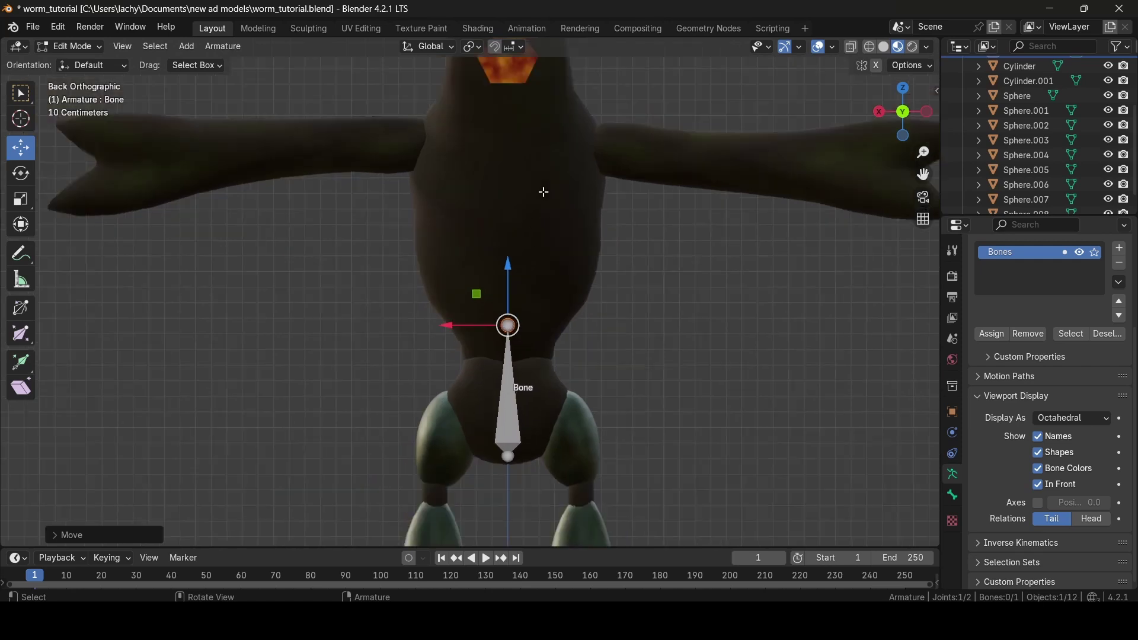
key("e")
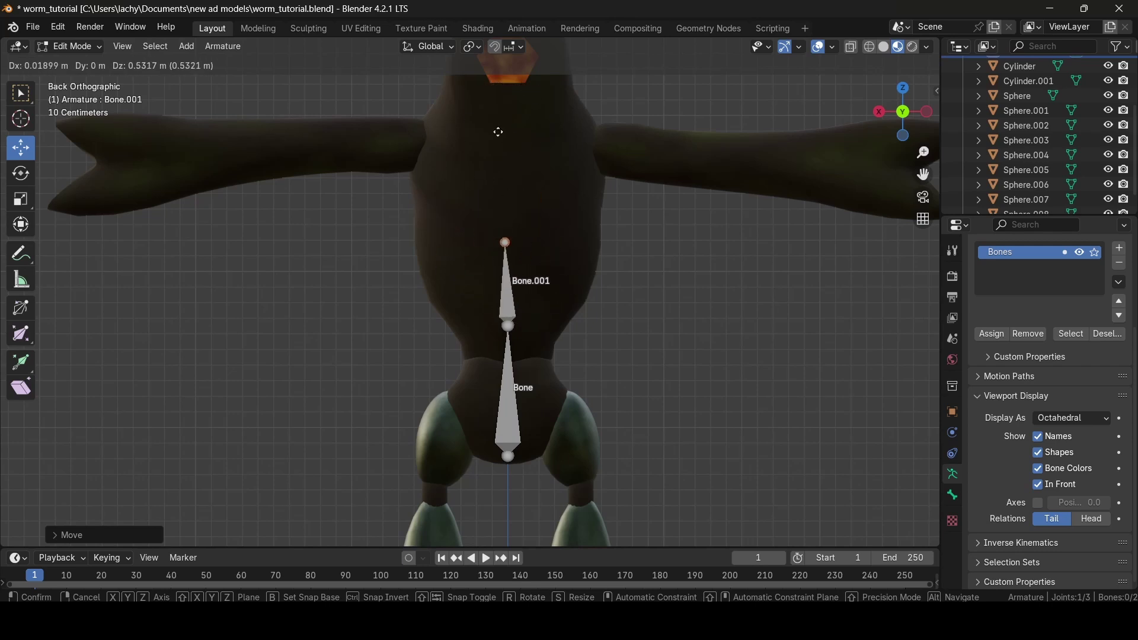
key("ctrl")
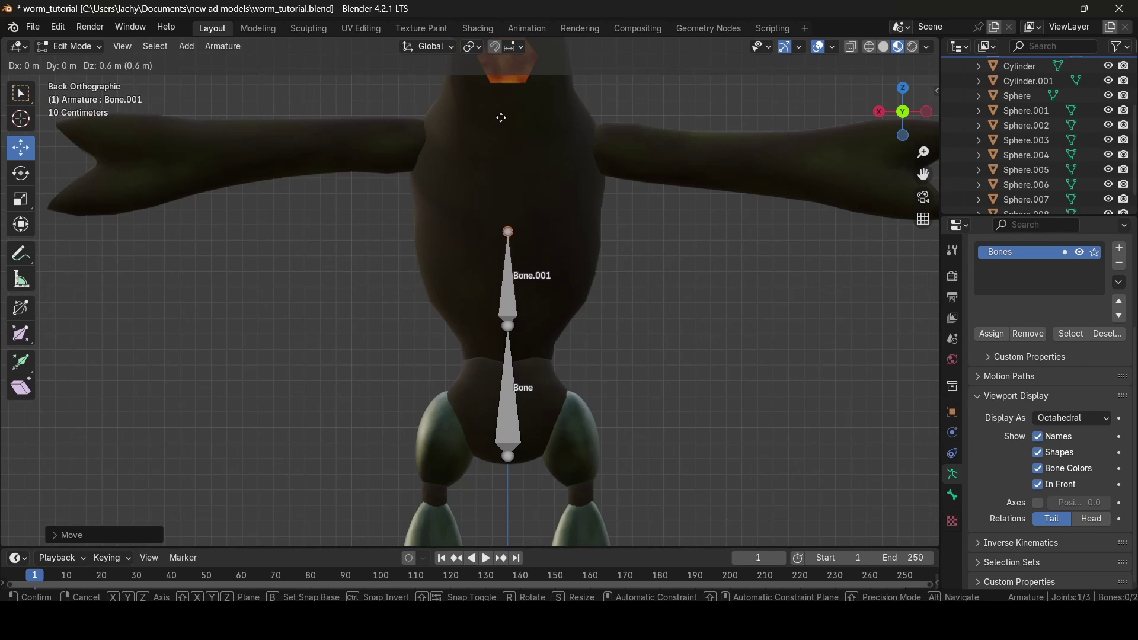
left_click(501, 114)
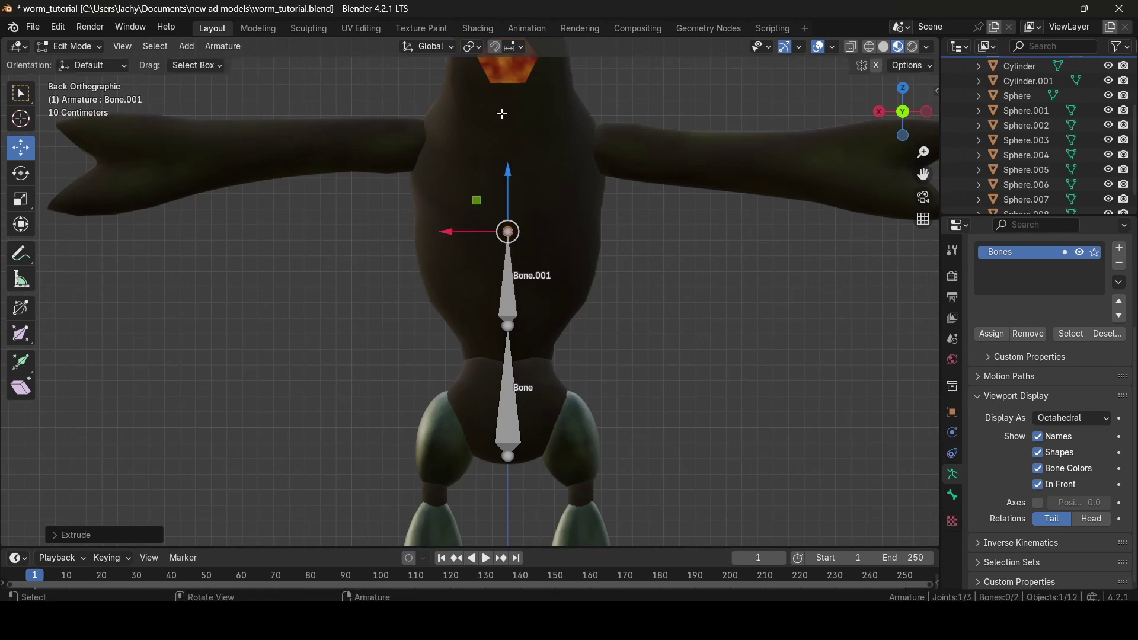
Extrude a second 0.6 m spine bone straight up into the chest and a head bone from its tip to the top of the head
scroll(505, 125, "down", 1)
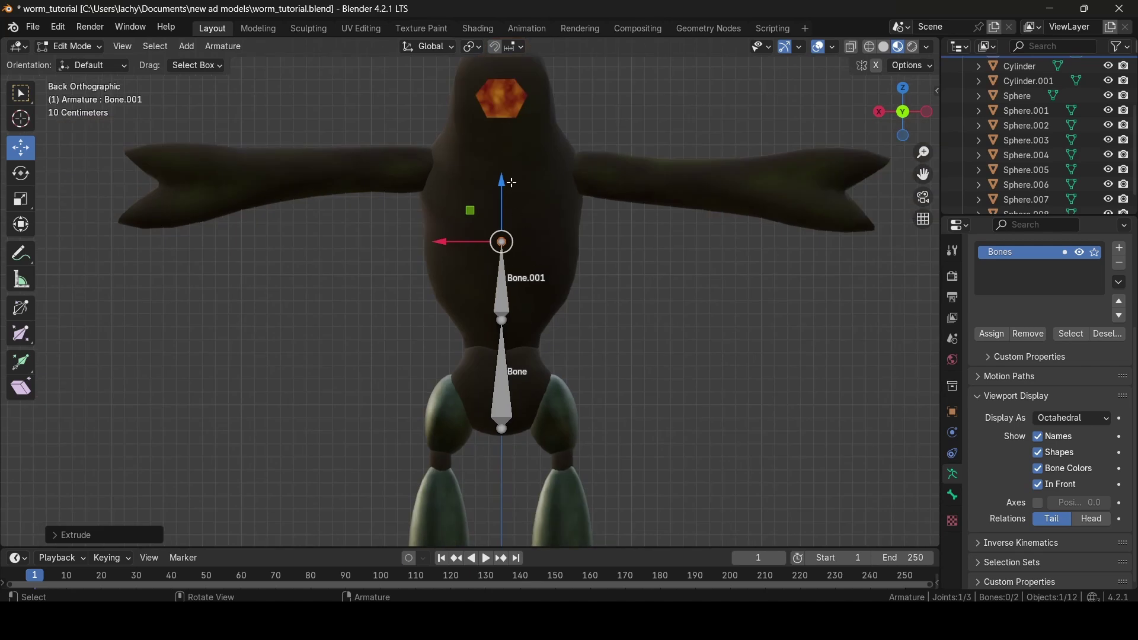
scroll(569, 269, "up", 1)
scroll(552, 201, "down", 1)
key("e")
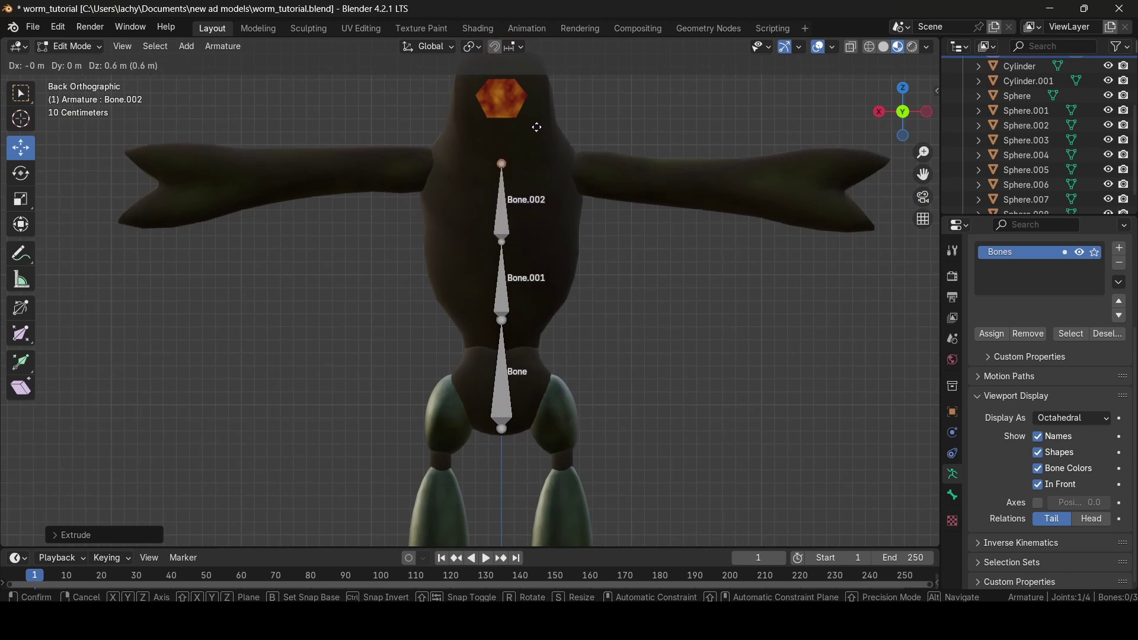
left_click(537, 127)
left_click_drag(923, 174, 921, 276)
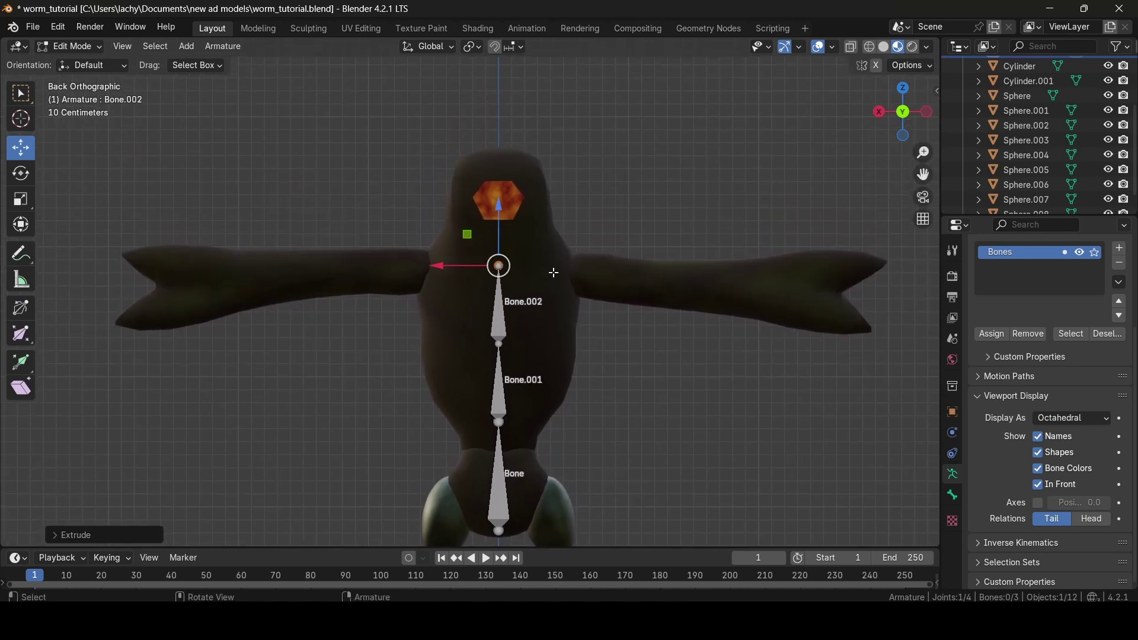
key("e")
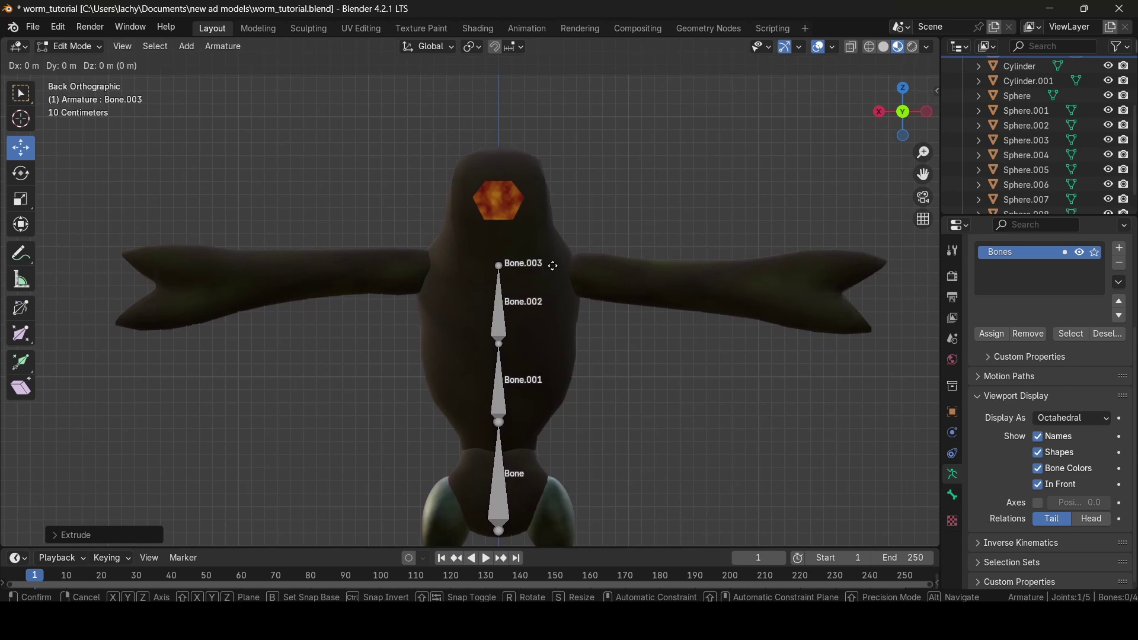
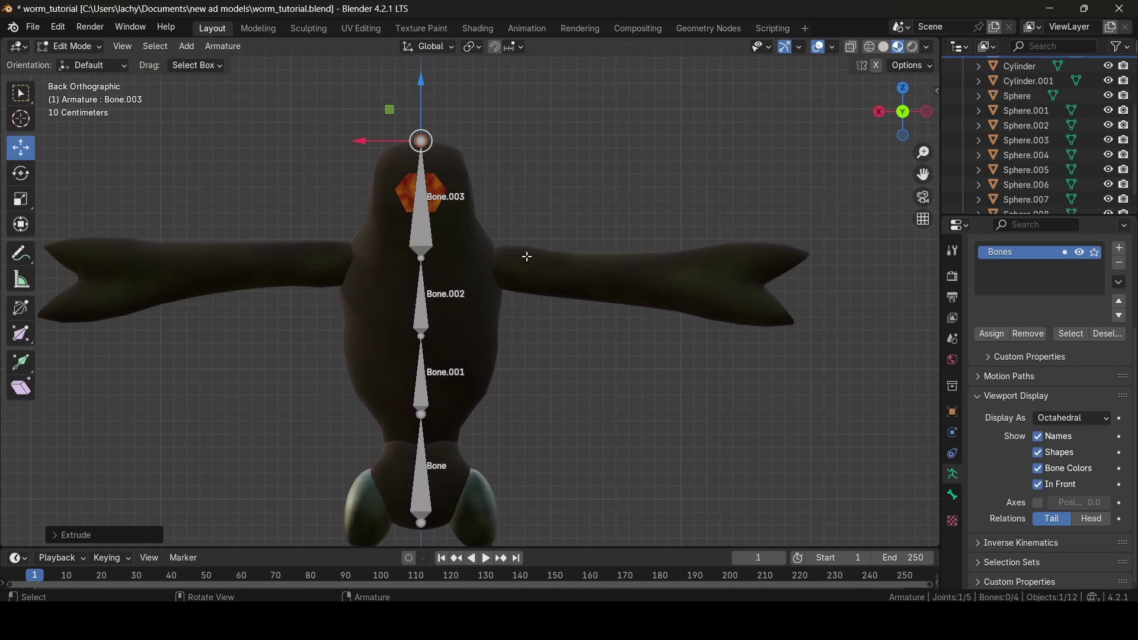
Duplicate the head bone, place the copy above the arm on the negative X side, and rotate it to lie along that arm
scroll(607, 251, "up", 2)
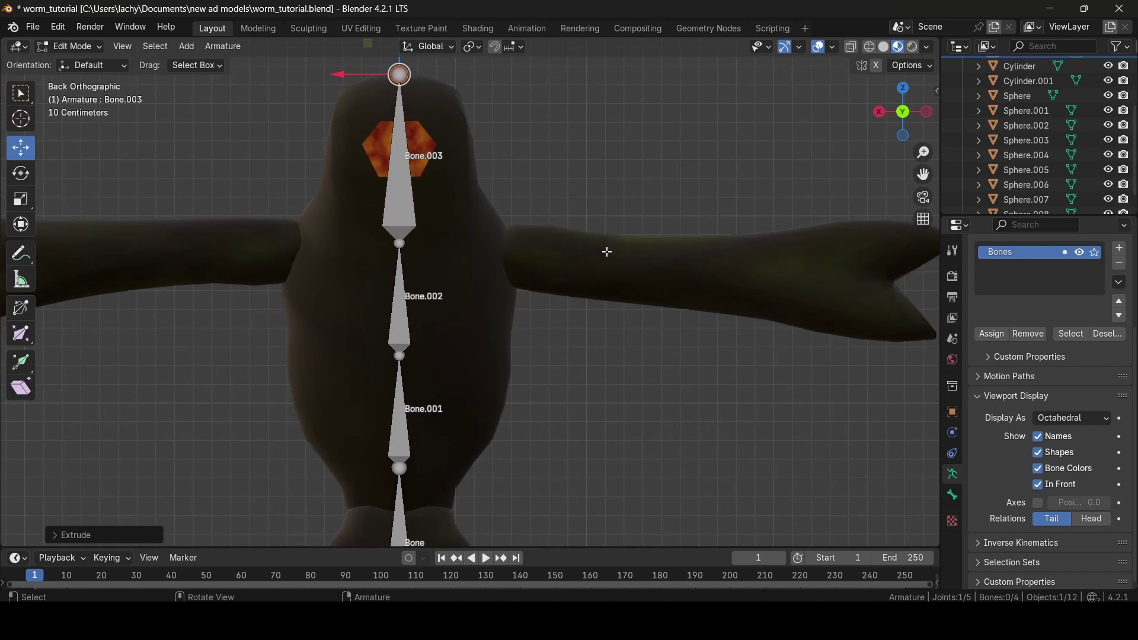
scroll(588, 252, "down", 1)
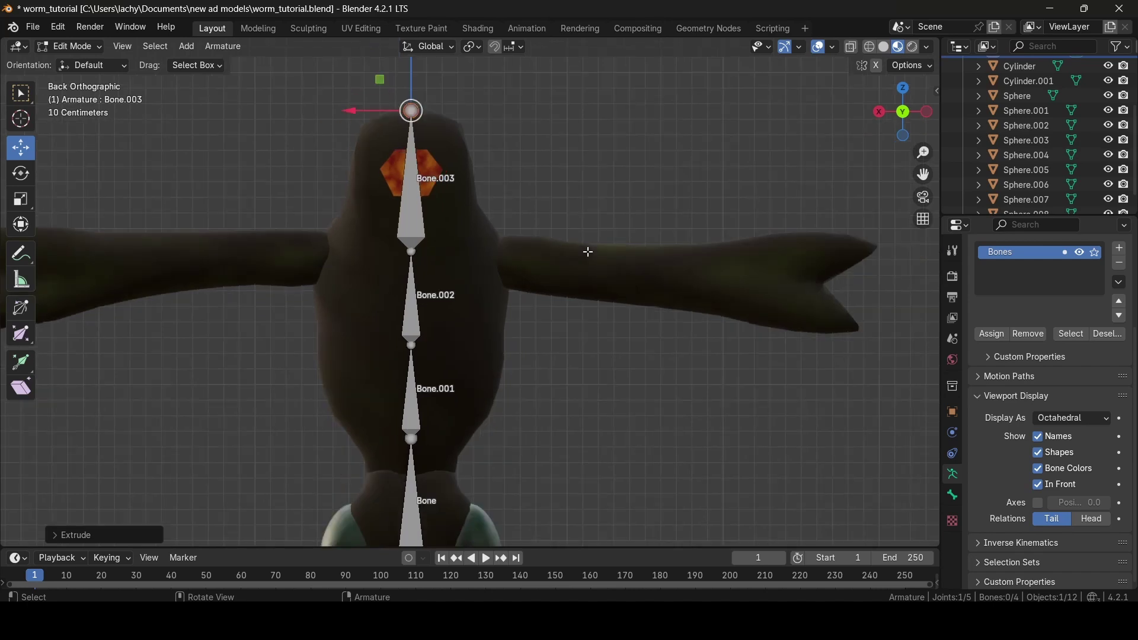
left_click(416, 226)
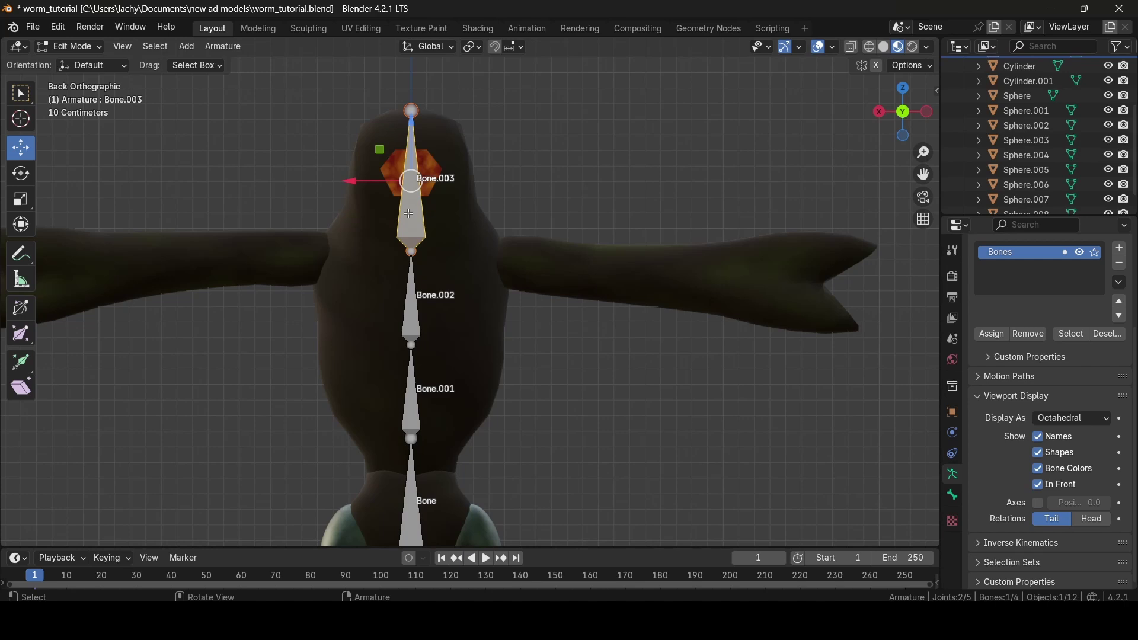
key("shift+d")
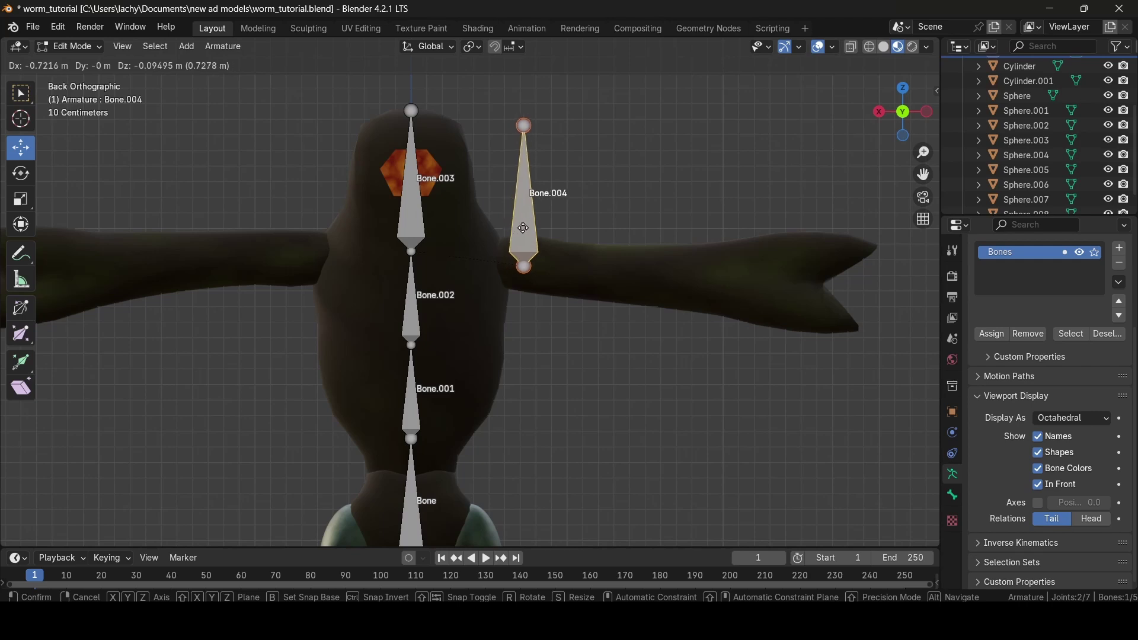
left_click(533, 228)
left_click(20, 173)
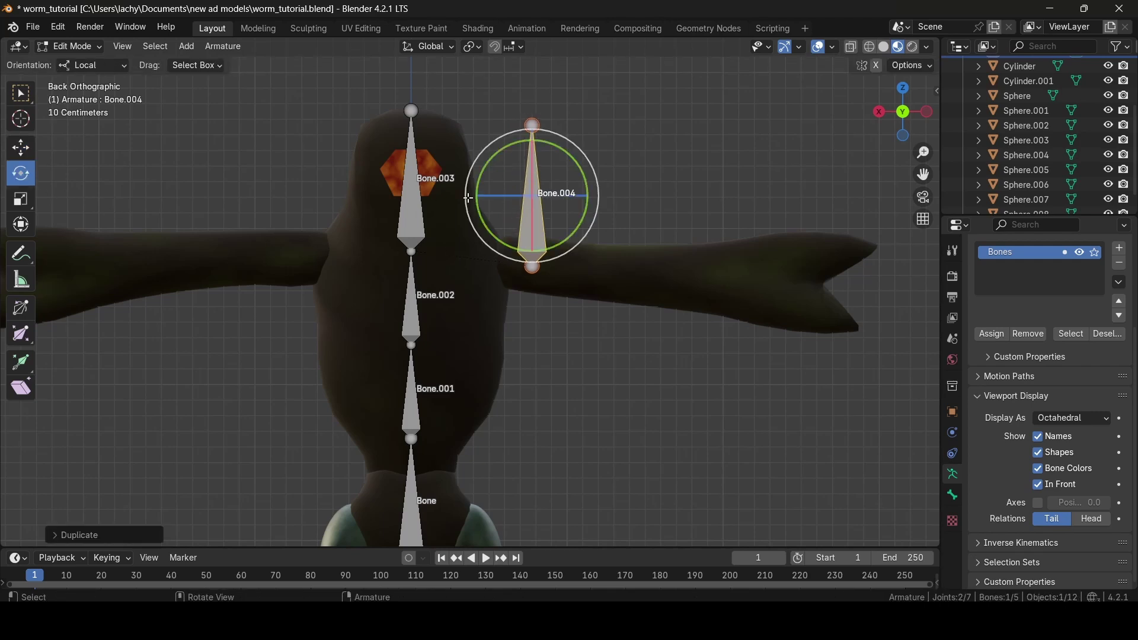
left_click_drag(571, 155, 597, 253)
Move the duplicated bone down along Z and outward along X so its base sits at the shoulder
left_click(20, 148)
key("g")
key("z")
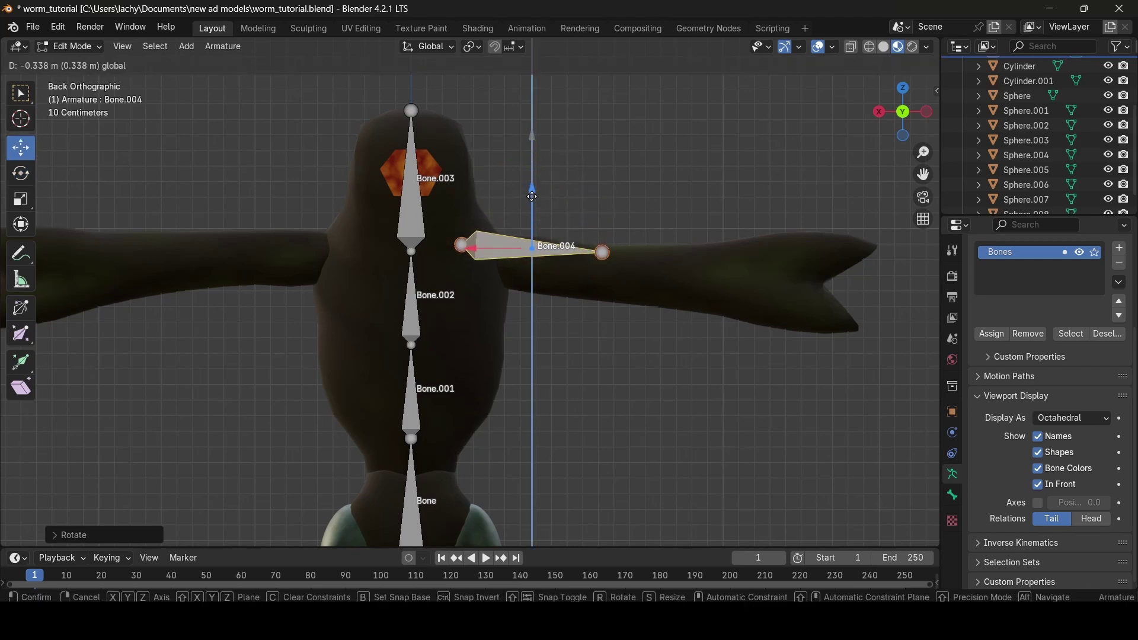
left_click(477, 263)
key("g")
key("x")
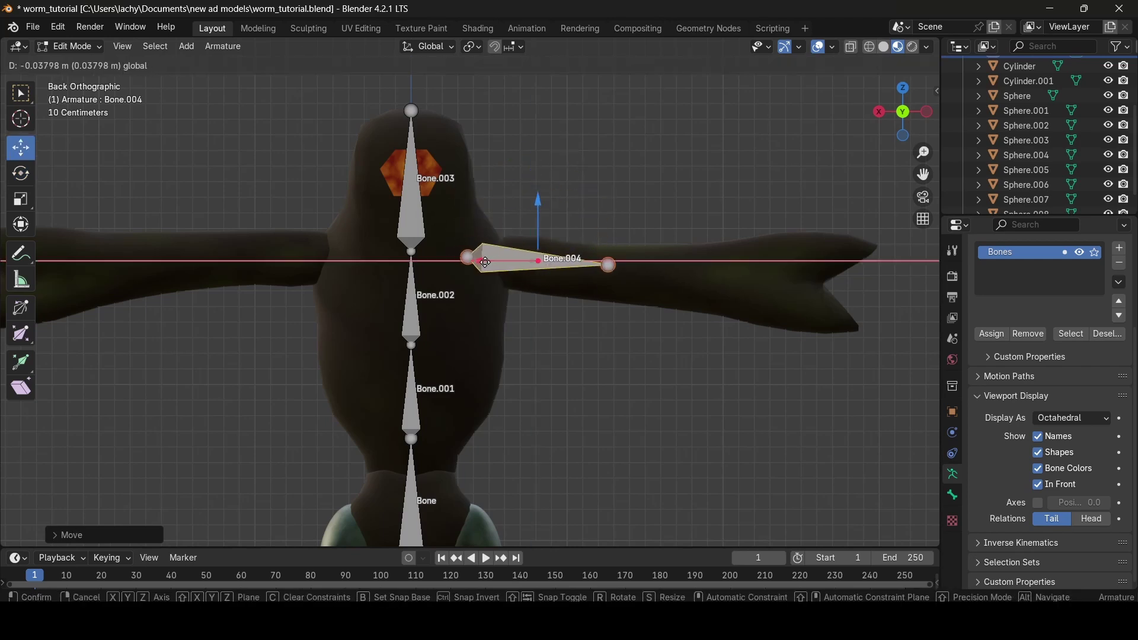
left_click(514, 268)
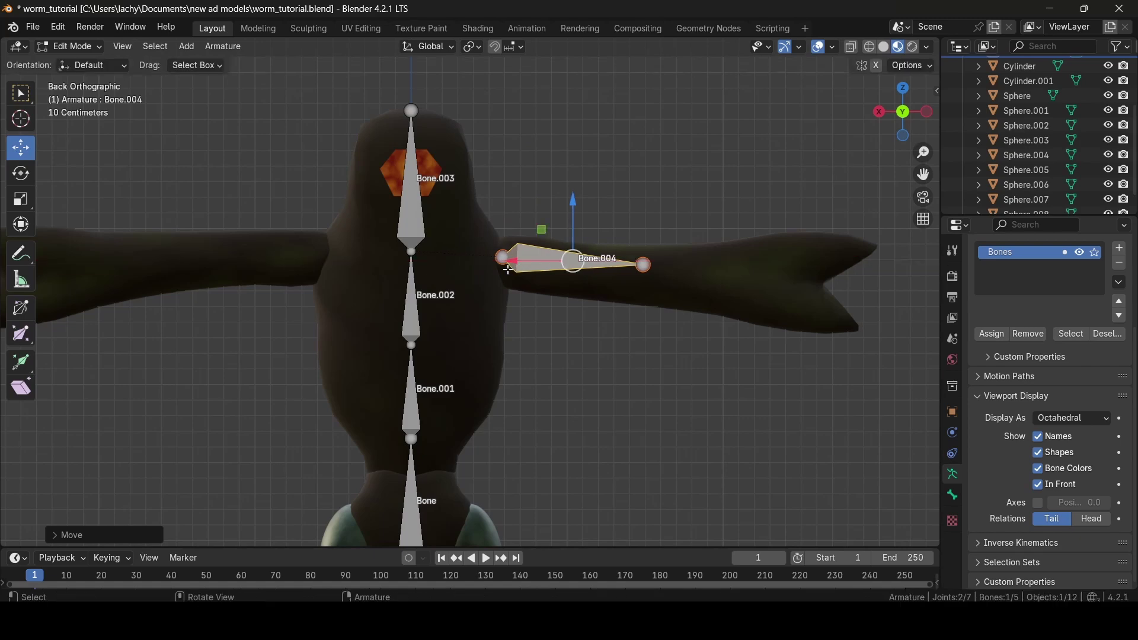
Rotate the upper arm bone slightly to follow the downward slope of the arm
scroll(521, 260, "up", 3)
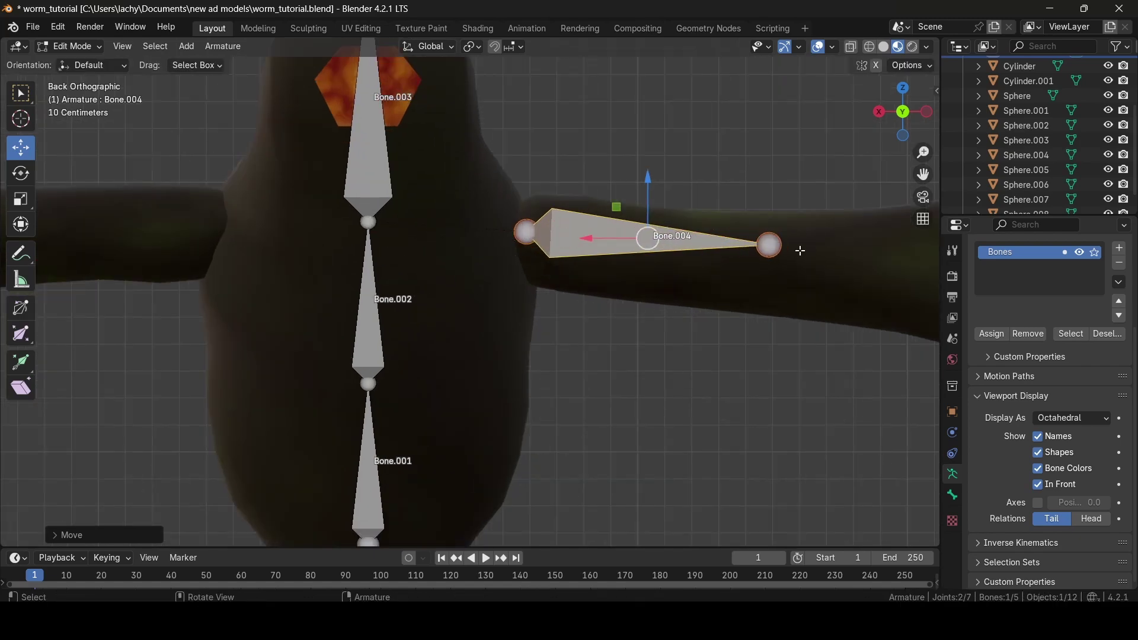
scroll(754, 260, "down", 2)
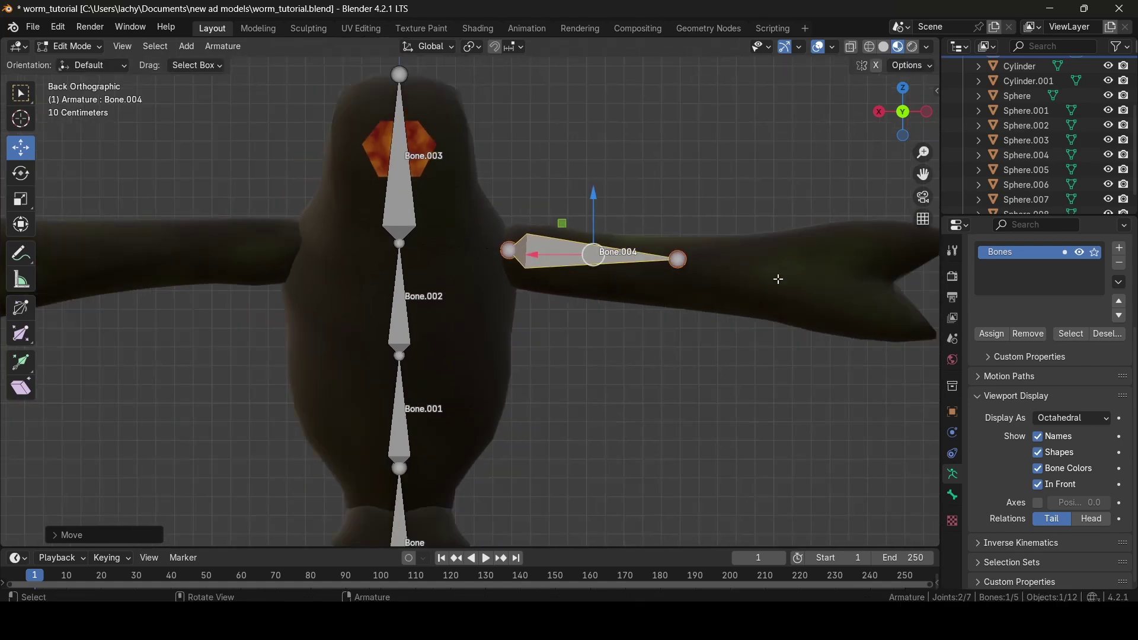
scroll(708, 273, "up", 1)
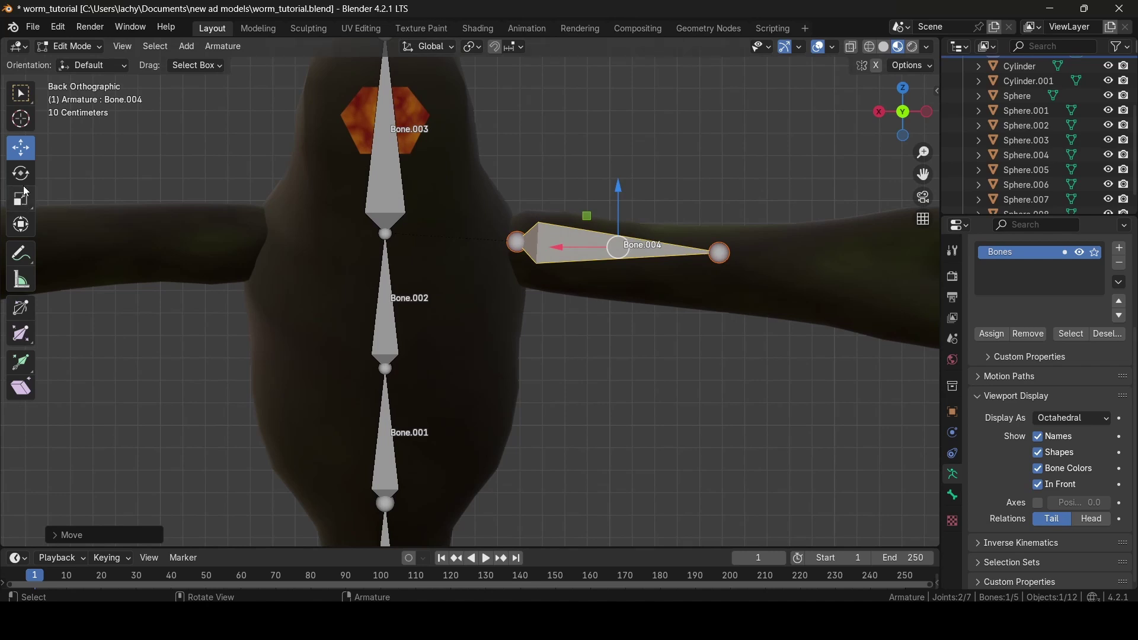
left_click(20, 173)
left_click_drag(658, 285, 539, 155)
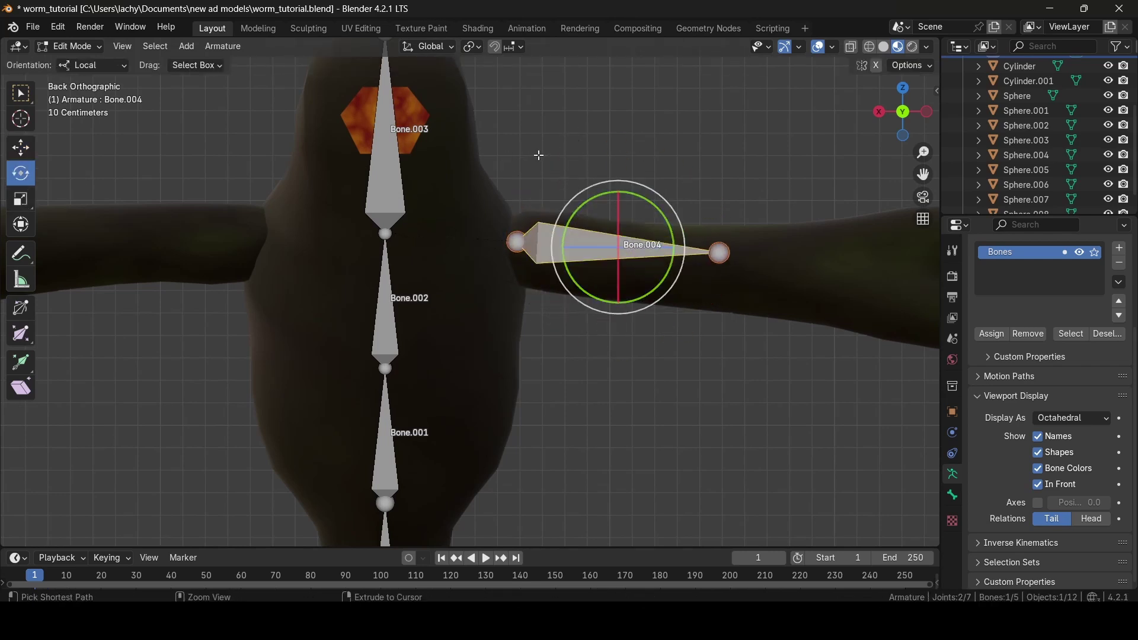
key("shift+space")
key("g")
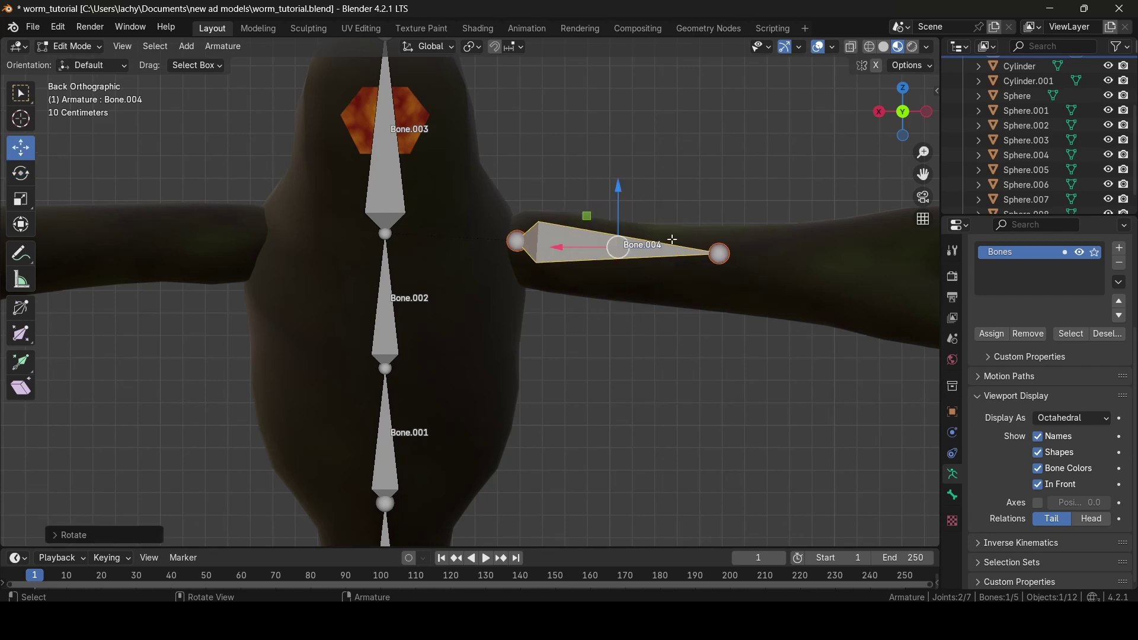
Adjust the upper arm bone's tip and base joints, lowering both slightly along Z to centre the bone inside the arm
left_click(719, 254)
left_click_drag(722, 198, 721, 204)
scroll(737, 241, "down", 2)
left_click(503, 259)
left_click_drag(502, 205, 502, 209)
Extrude a forearm bone from the upper arm bone's tip out to the fork of the hand
left_click(666, 273)
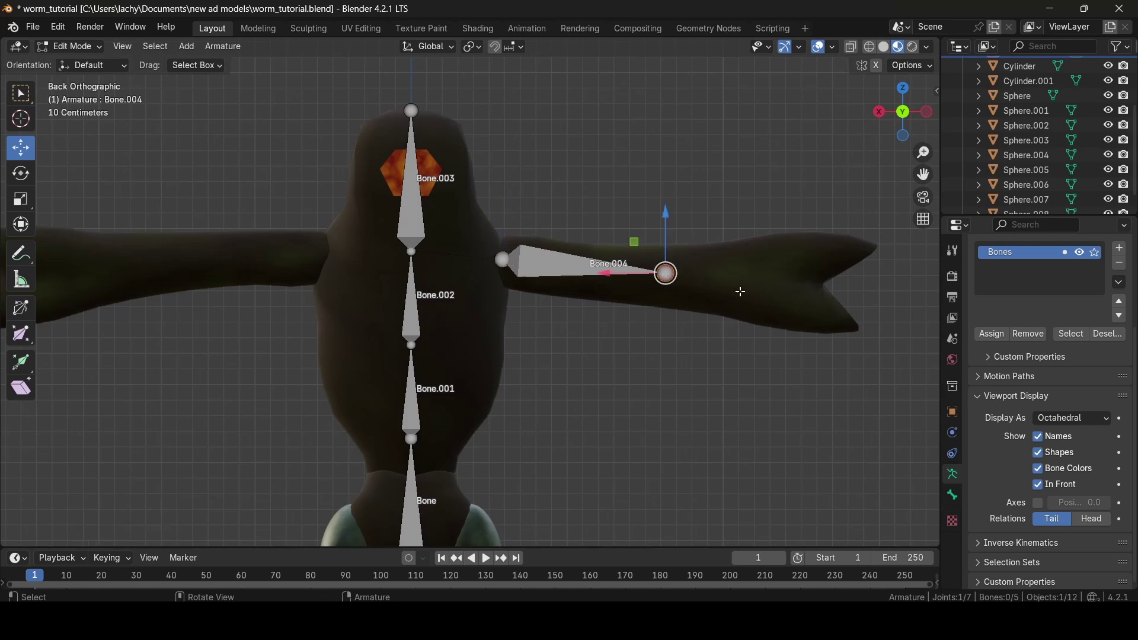
key("e")
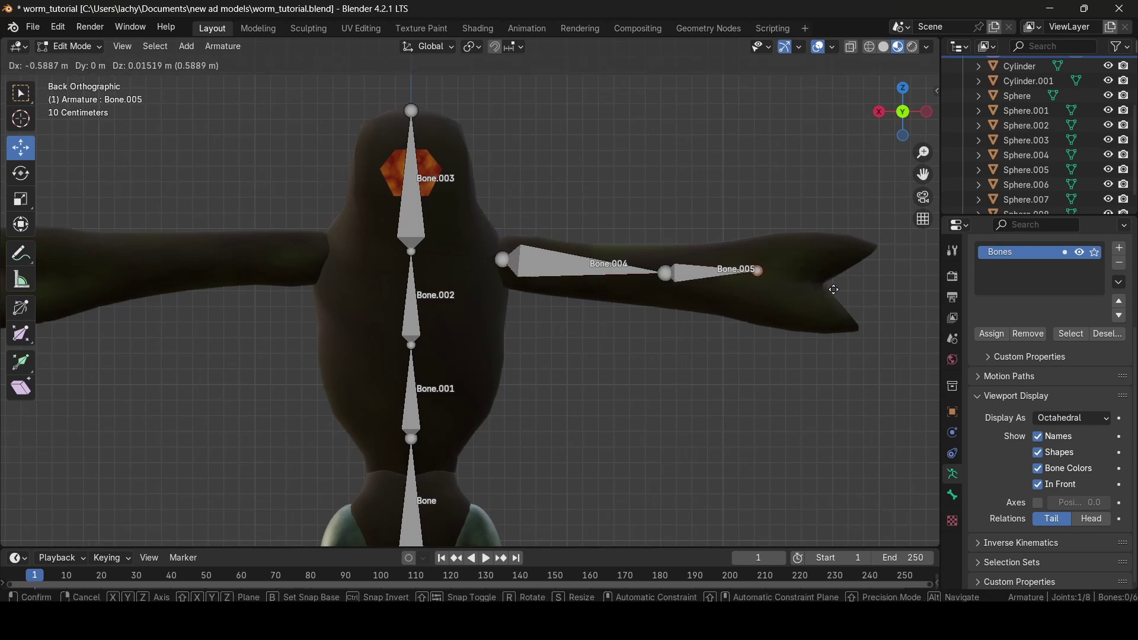
left_click(931, 304)
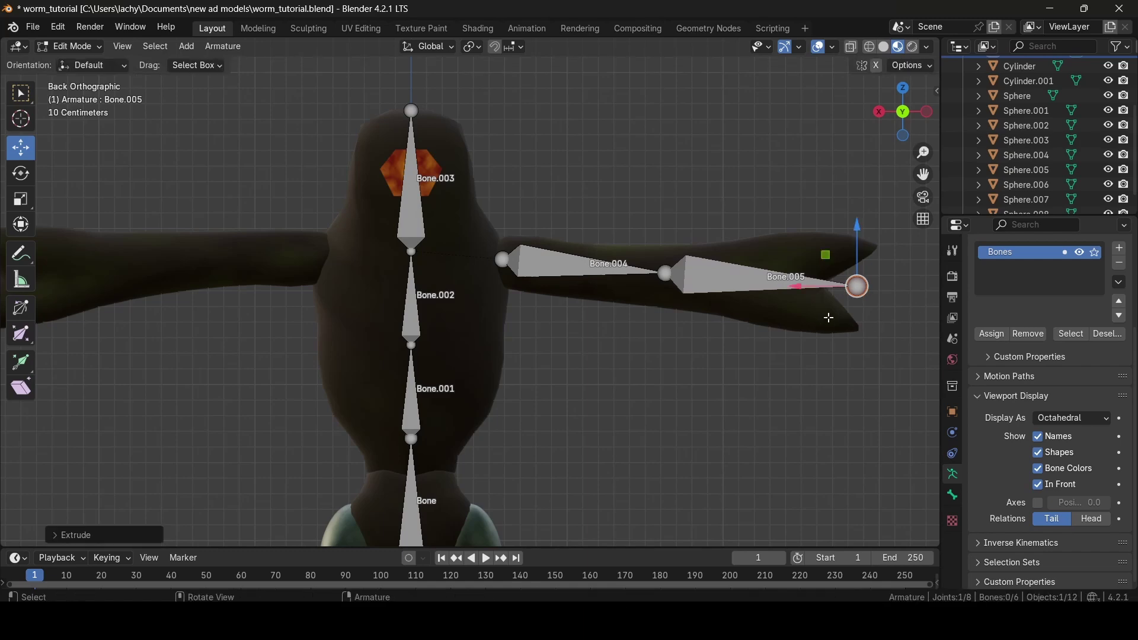
Examine the legs without bones and the parent link between the spine bones and the upper arm bone at the shoulder
scroll(829, 318, "down", 3)
scroll(814, 305, "up", 3)
left_click(773, 269)
middle_click_drag(772, 270, 860, 42, "shift")
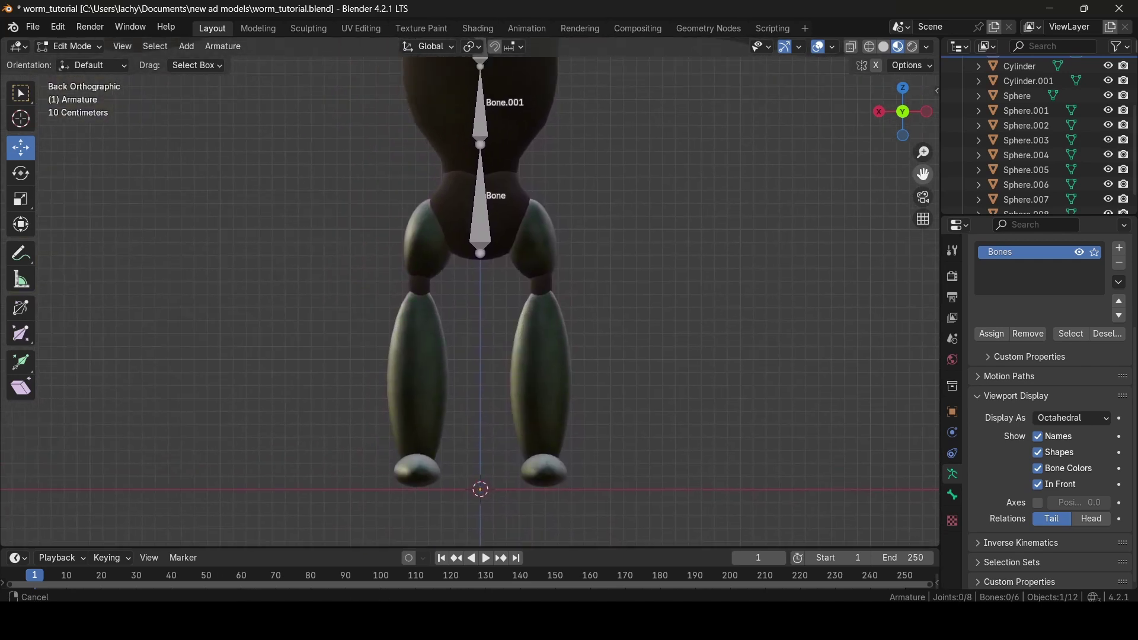
middle_click_drag(480, 254, 504, 483, "shift")
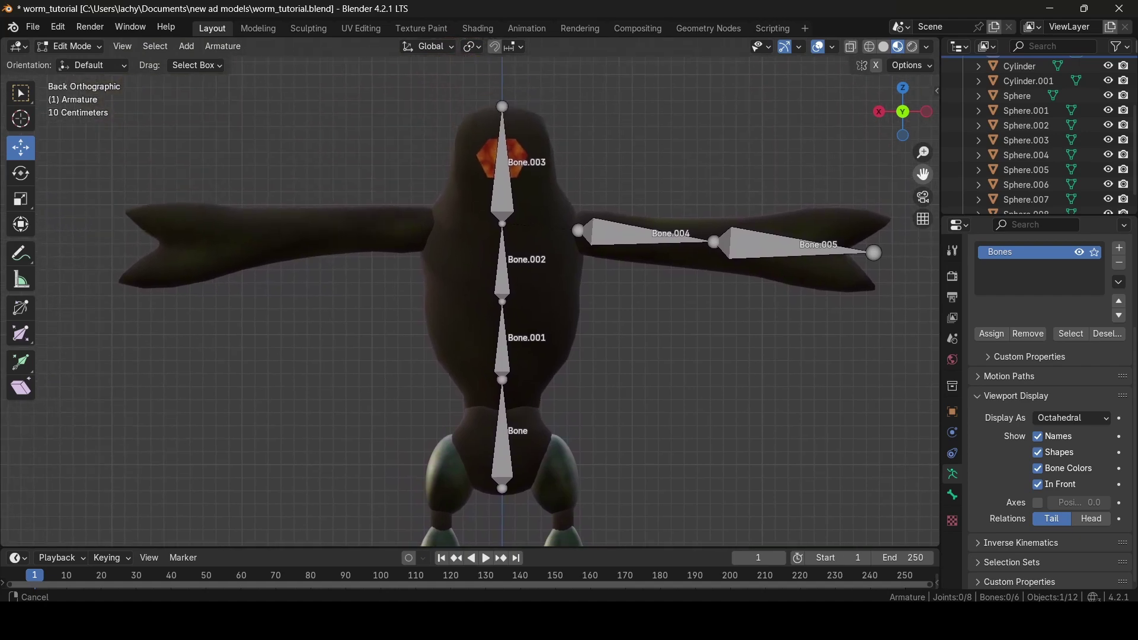
scroll(621, 184, "up", 4)
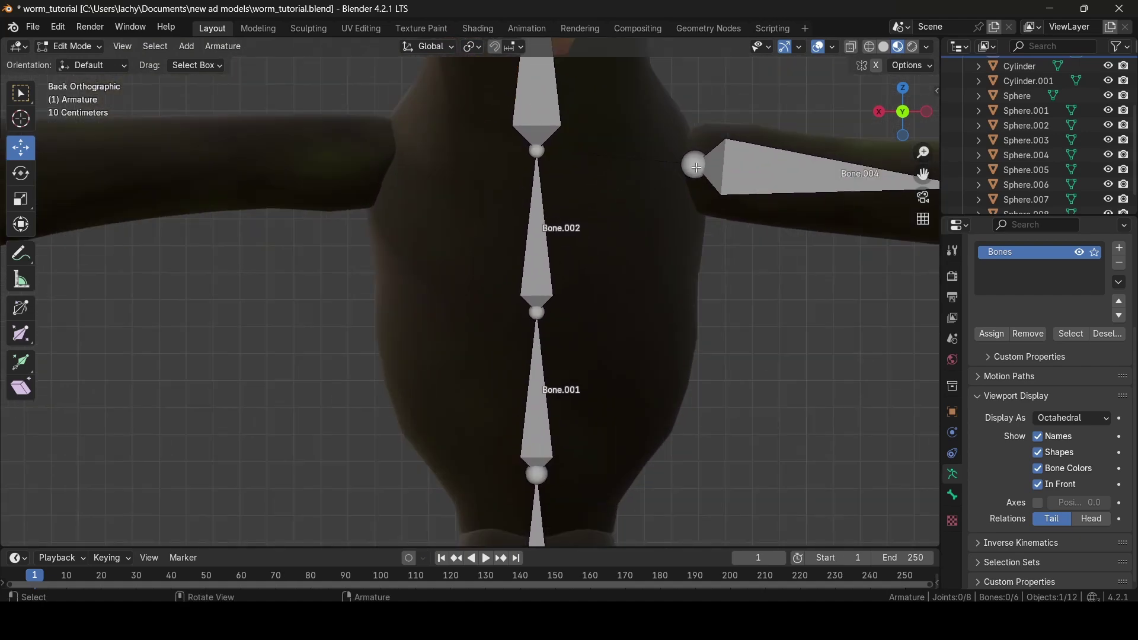
scroll(681, 160, "up", 3)
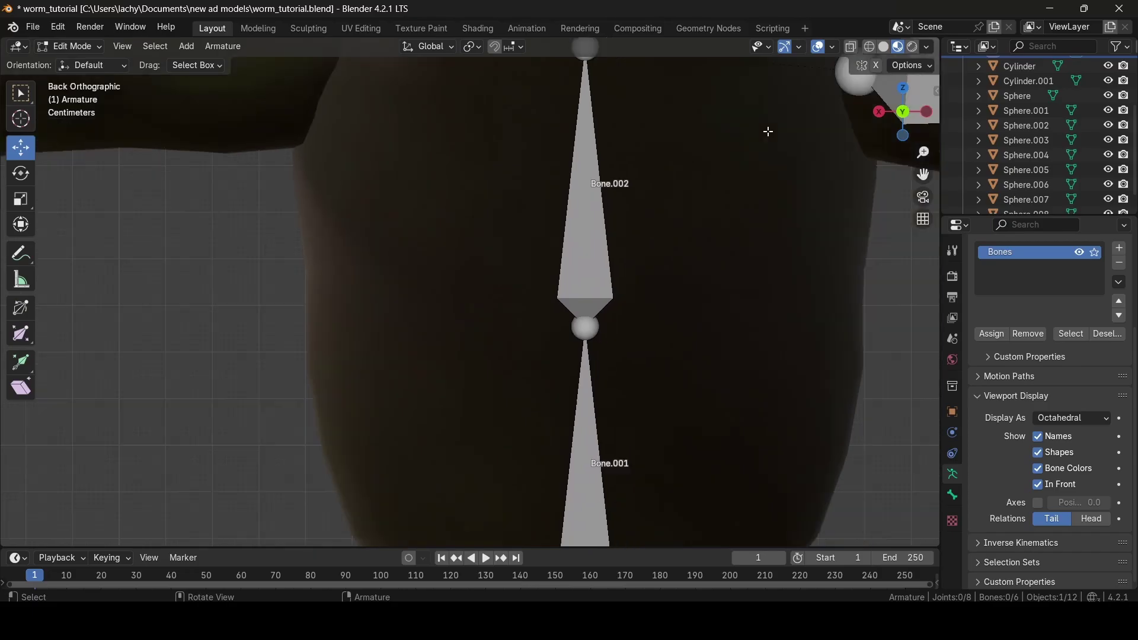
middle_click_drag(768, 131, 786, 194, "shift")
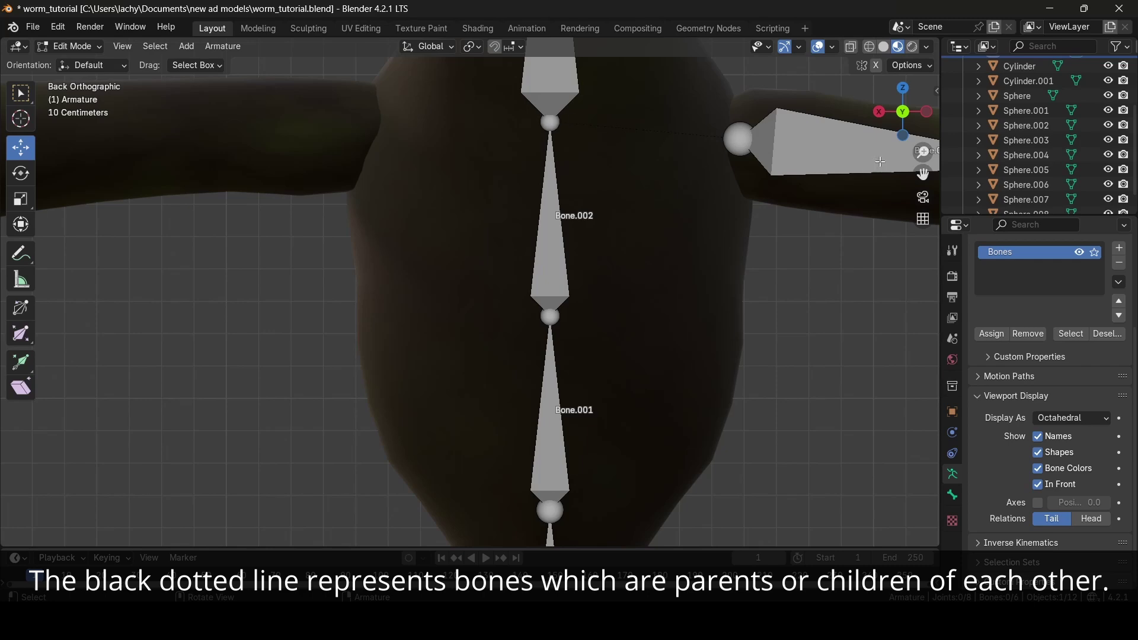
left_click_drag(922, 173, 711, 478)
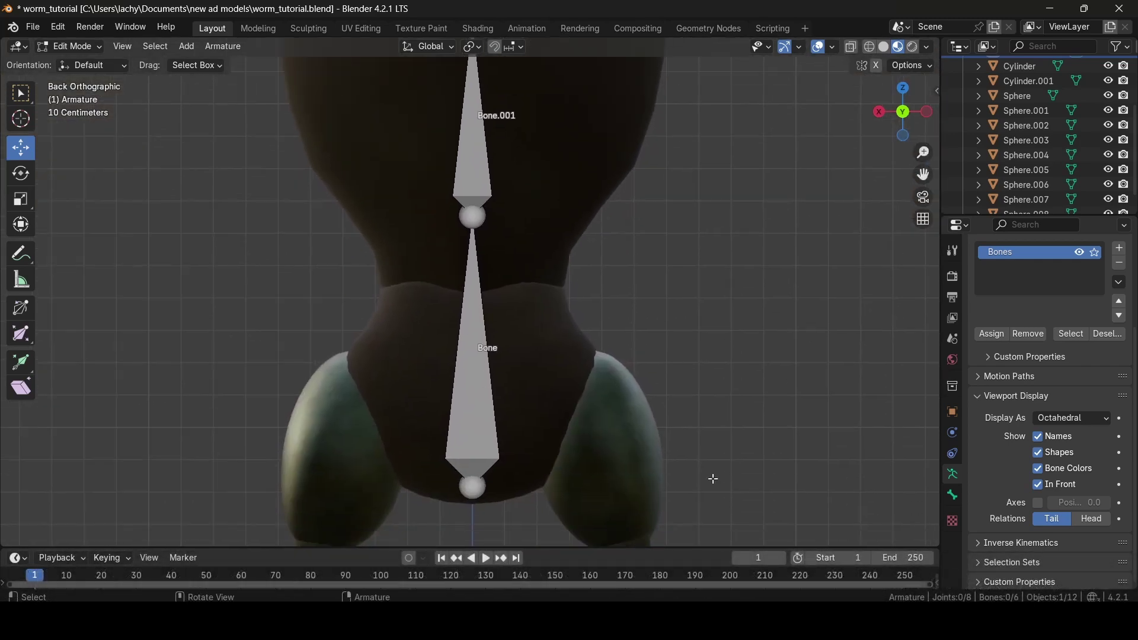
scroll(651, 513, "down", 3)
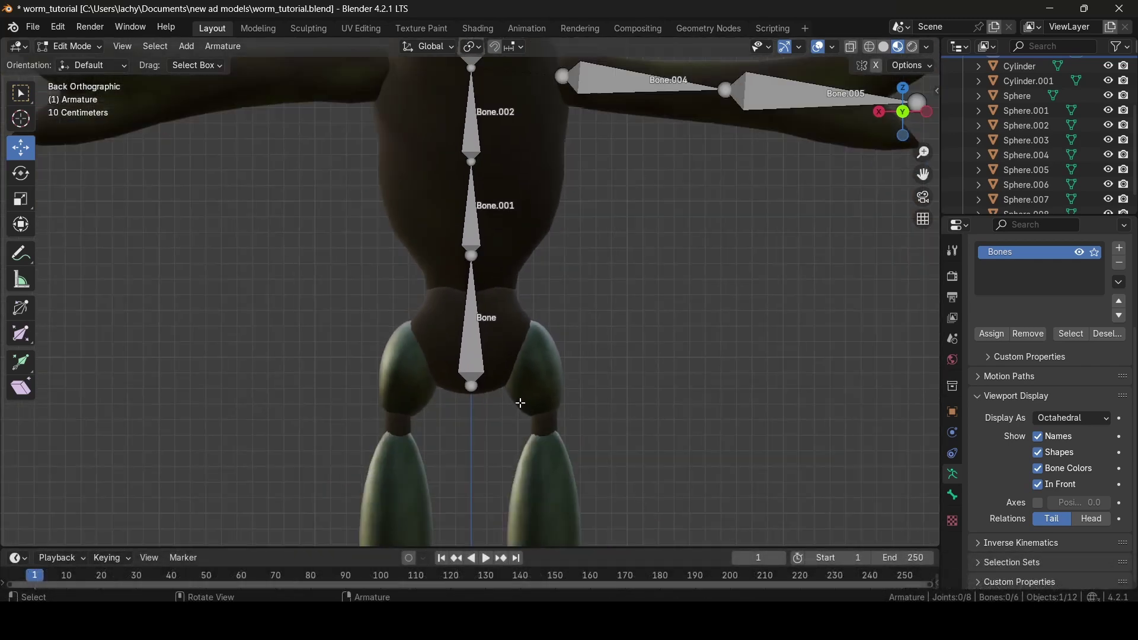
left_click(475, 358)
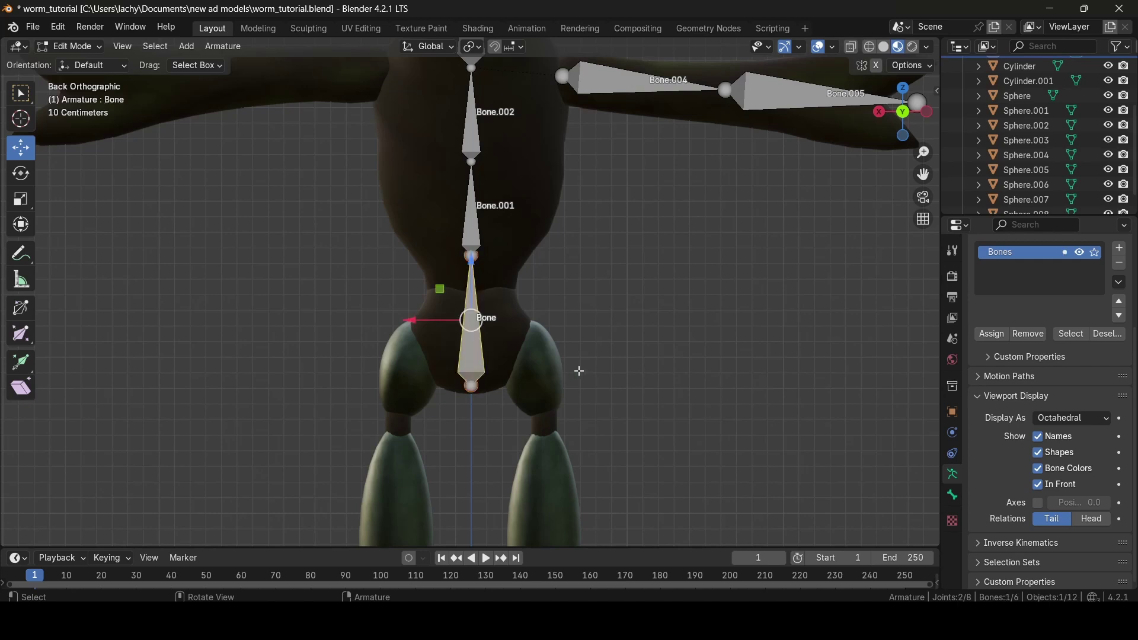
key("shift+d")
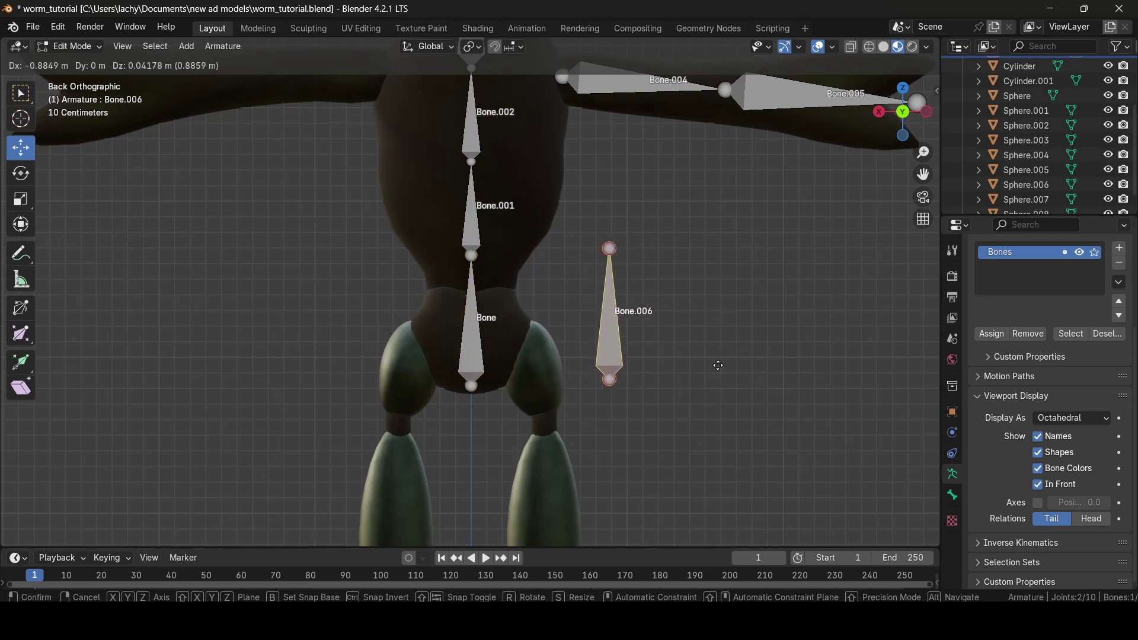
left_click(720, 368)
key("x")
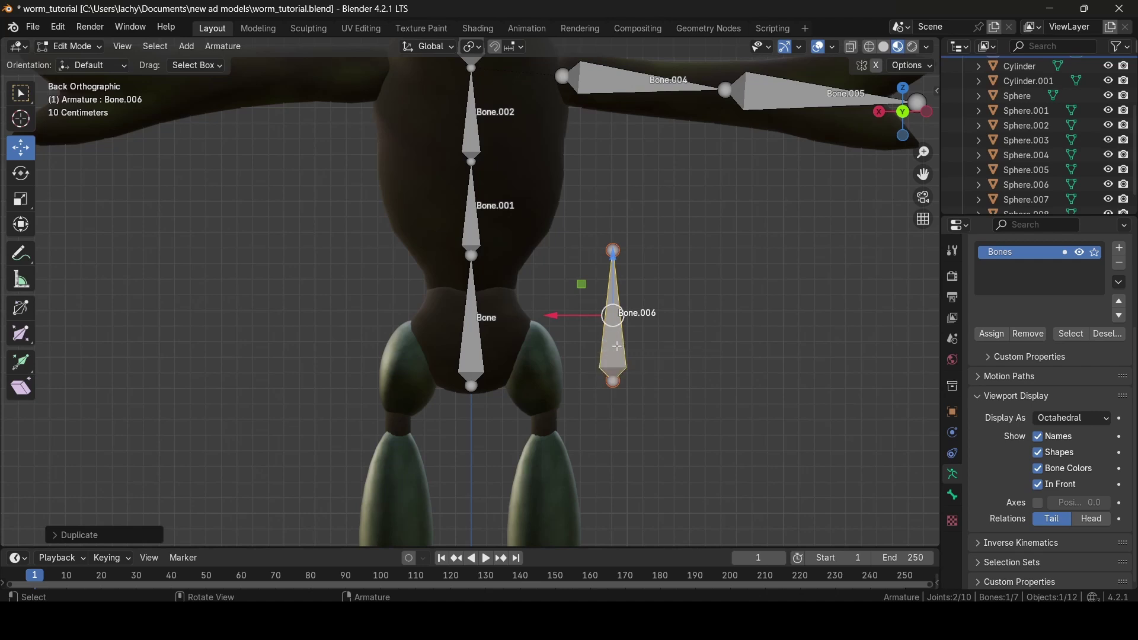
key("x")
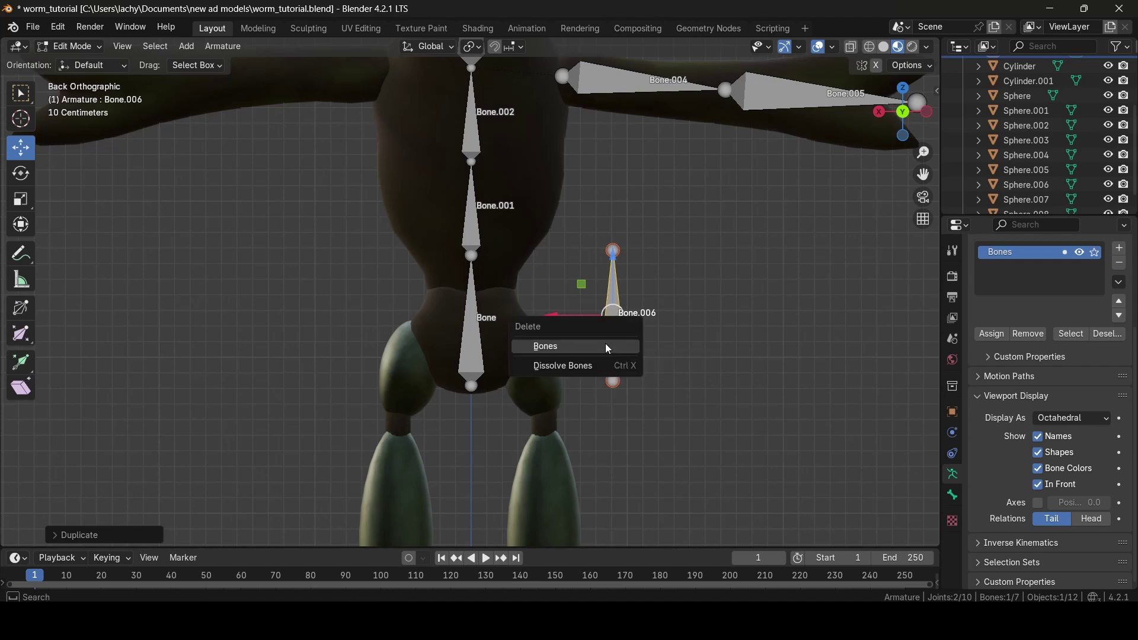
left_click(609, 349)
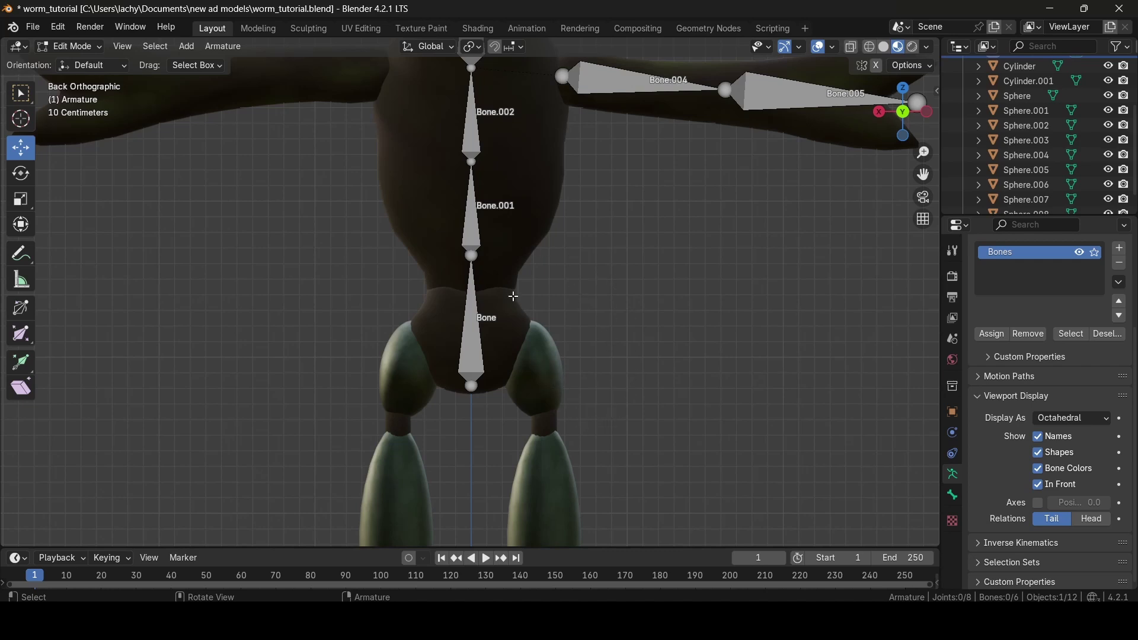
Duplicate the spine bone just above the pelvis bone and place the copy over the thigh on the armed side
left_click(472, 235)
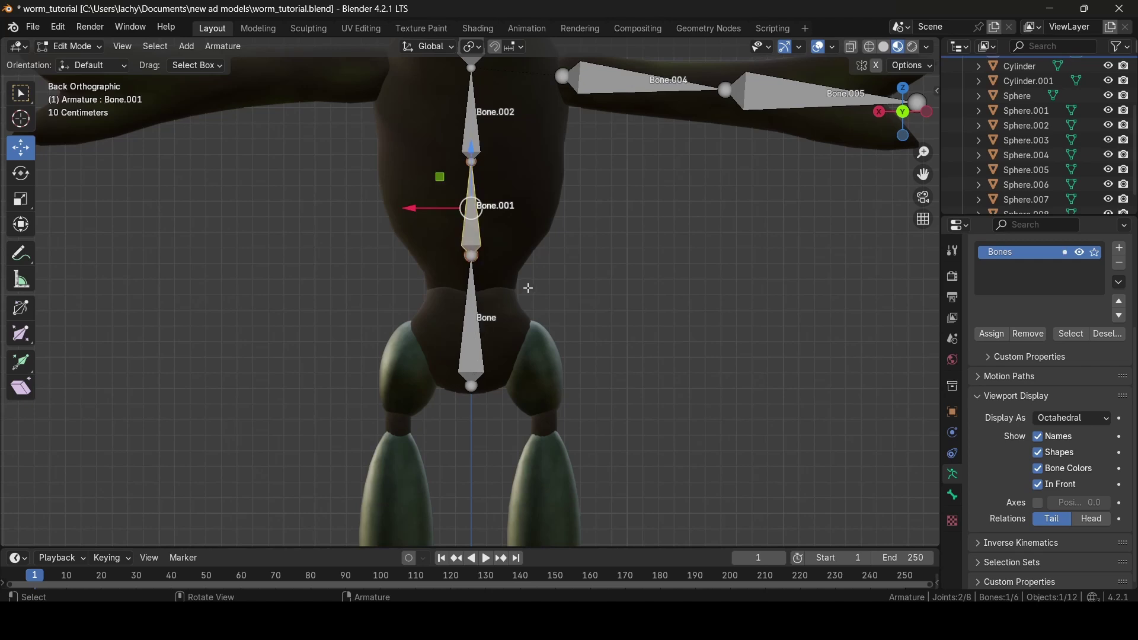
key("shift+d")
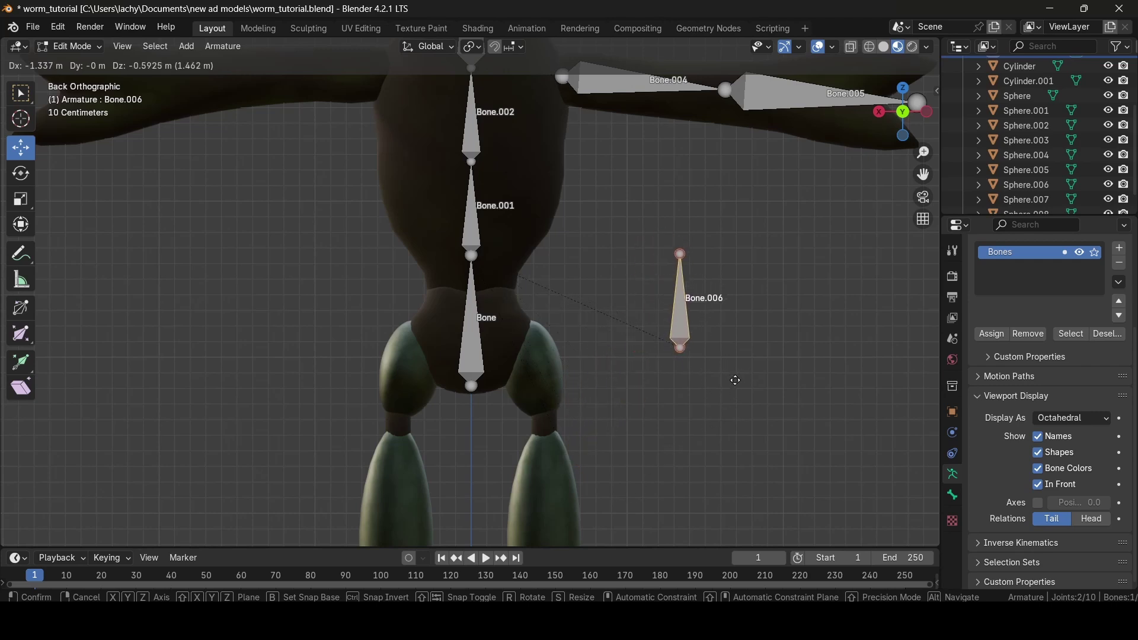
left_click(599, 484)
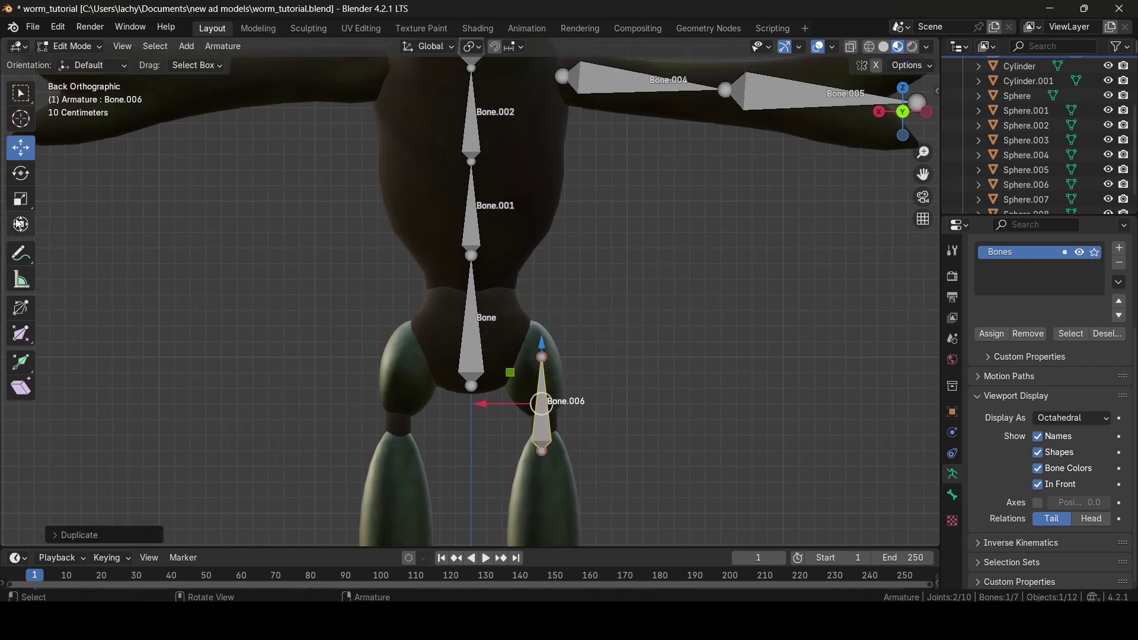
Flip the thigh bone upside down and fit it inside the thigh, with its base at the hip and its tip at the knee
left_click(21, 173)
left_click_drag(541, 354, 543, 314)
key("shift+space")
key("g")
scroll(543, 314, "up", 3)
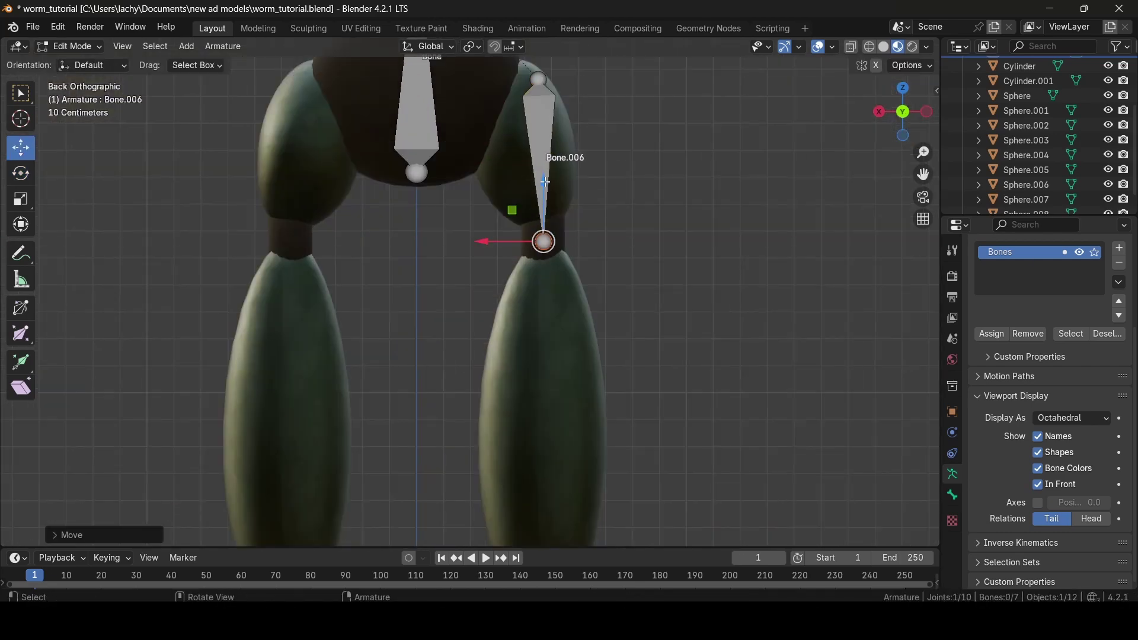
Extrude a lower leg bone about 1.38 m long from the thigh bone's knee joint down into the foot
scroll(483, 249, "down", 2)
left_click_drag(512, 220, 515, 215)
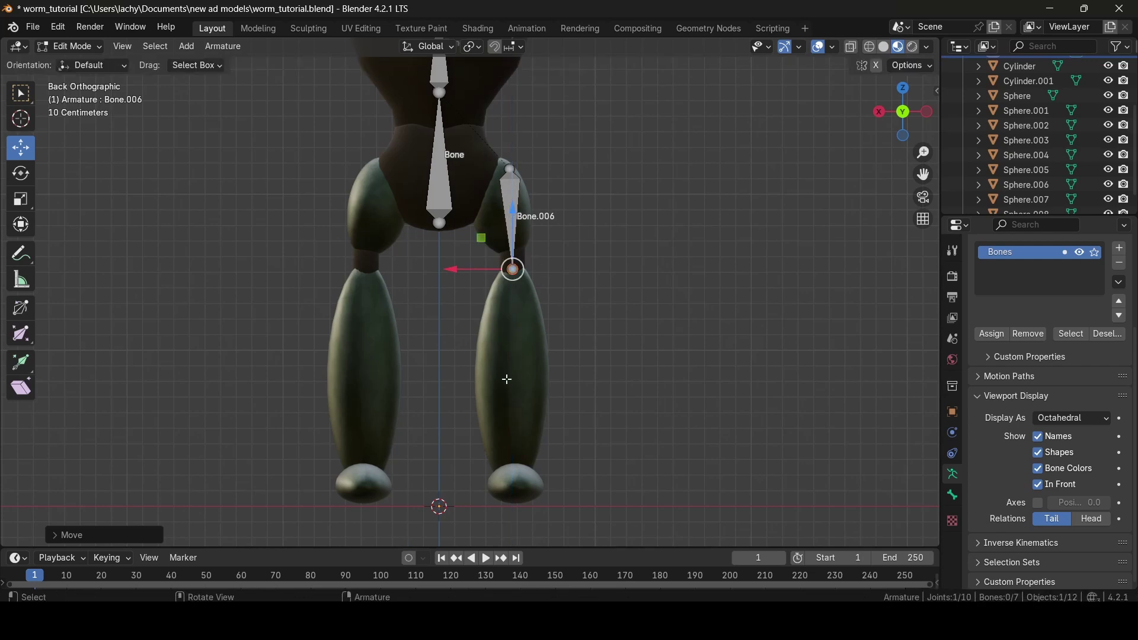
key("e")
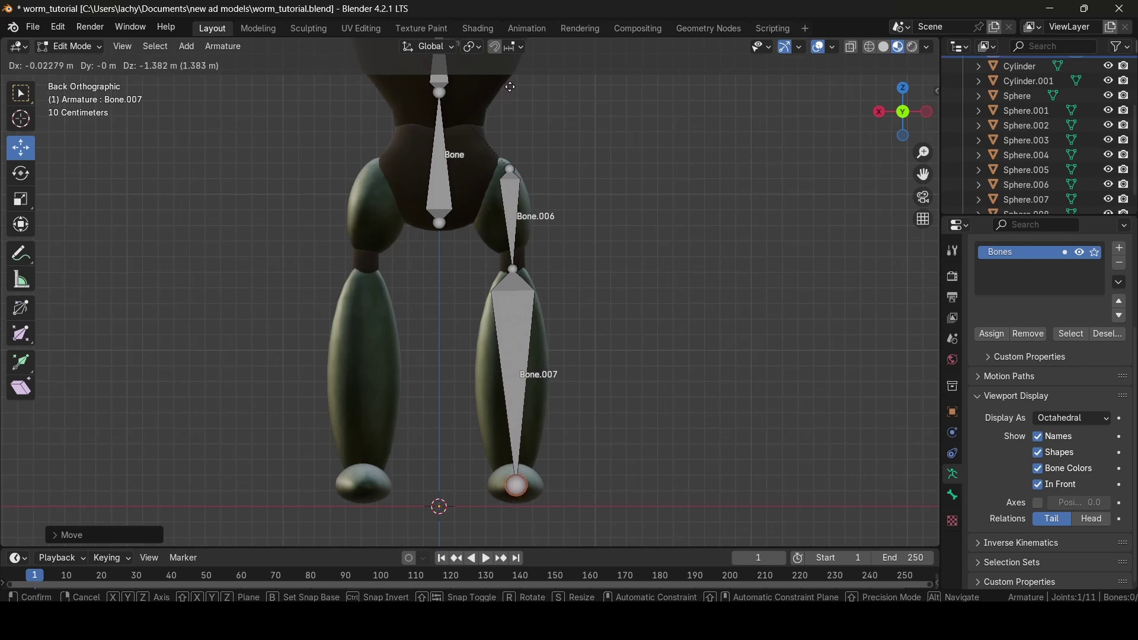
left_click(510, 89)
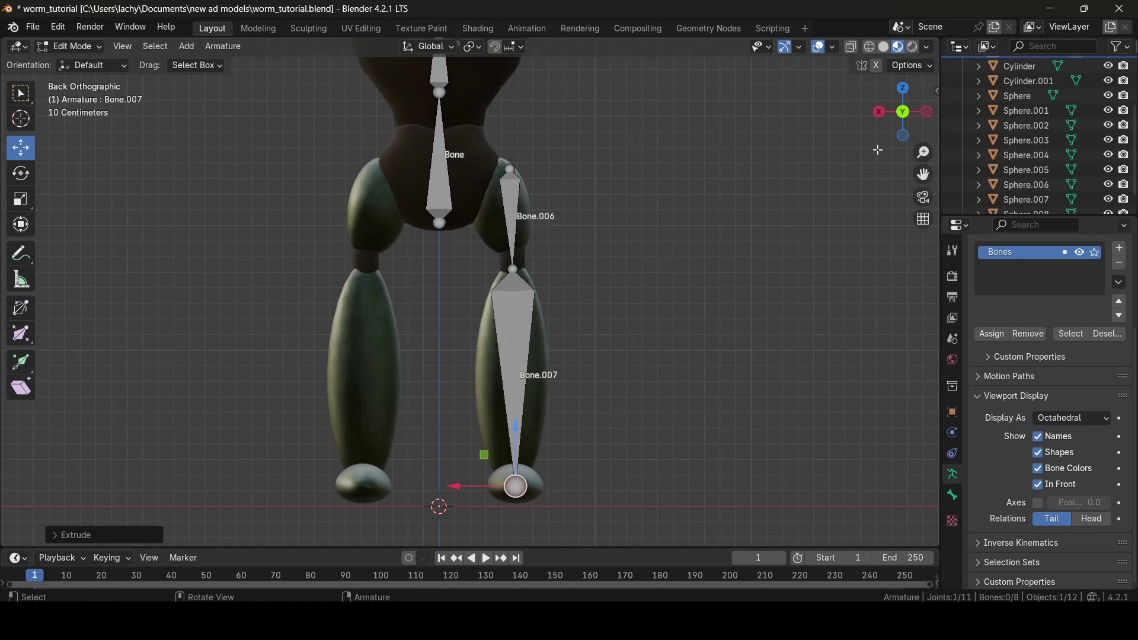
In the side view, move the head bone's tip forward along Y toward the face and lower it about 0.02 m along Z
left_click(928, 113)
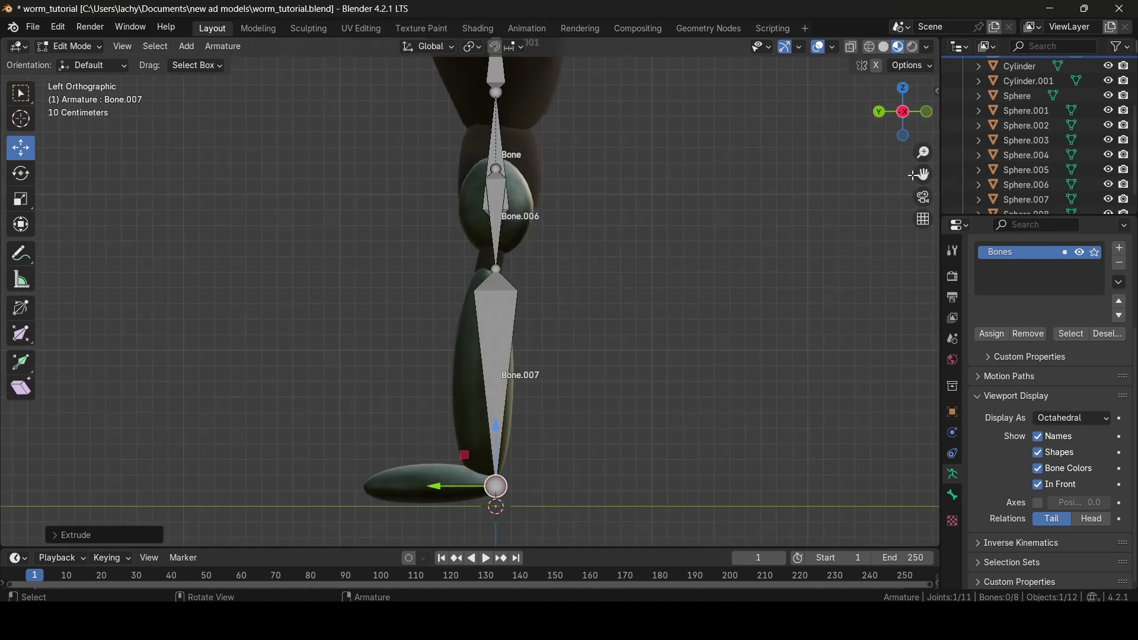
left_click_drag(916, 176, 925, 549)
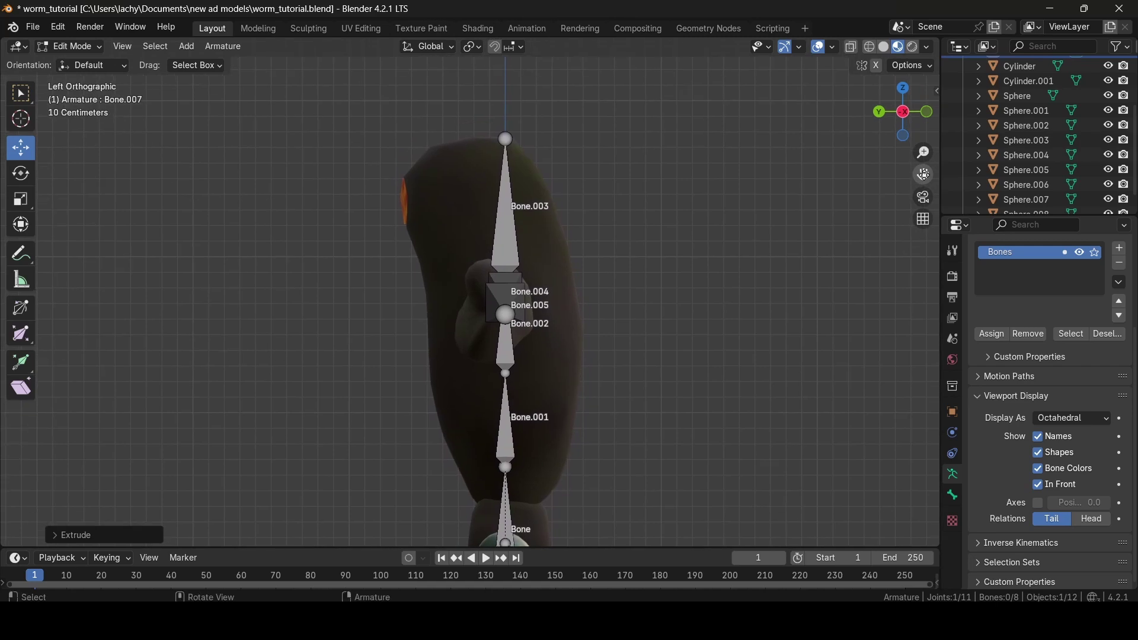
left_click(505, 139)
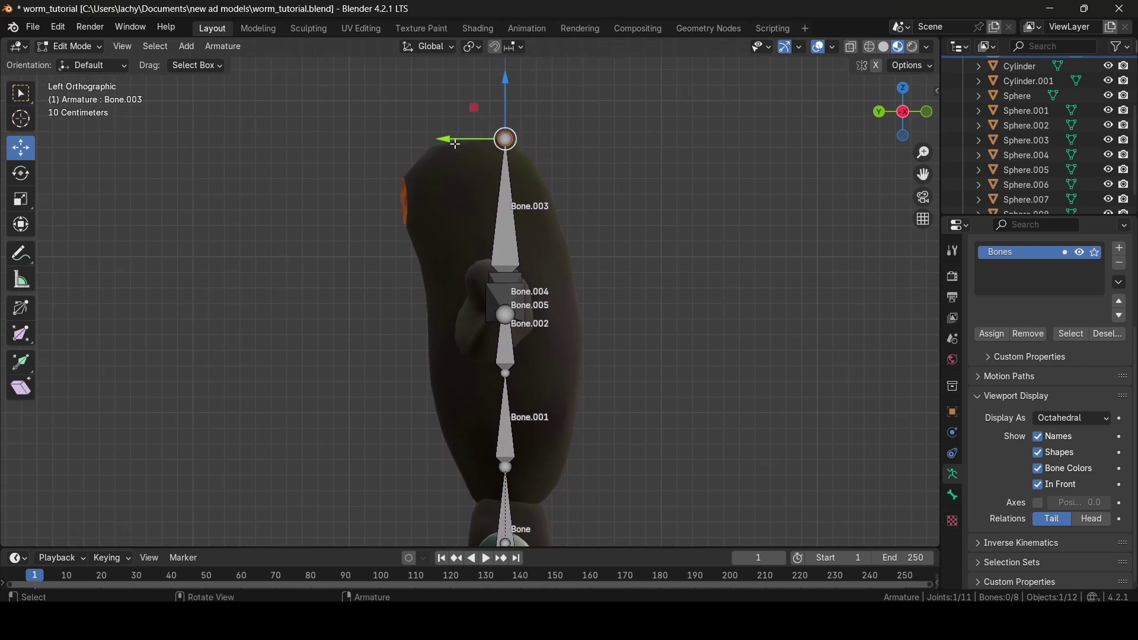
key("g")
key("y")
left_click(465, 83)
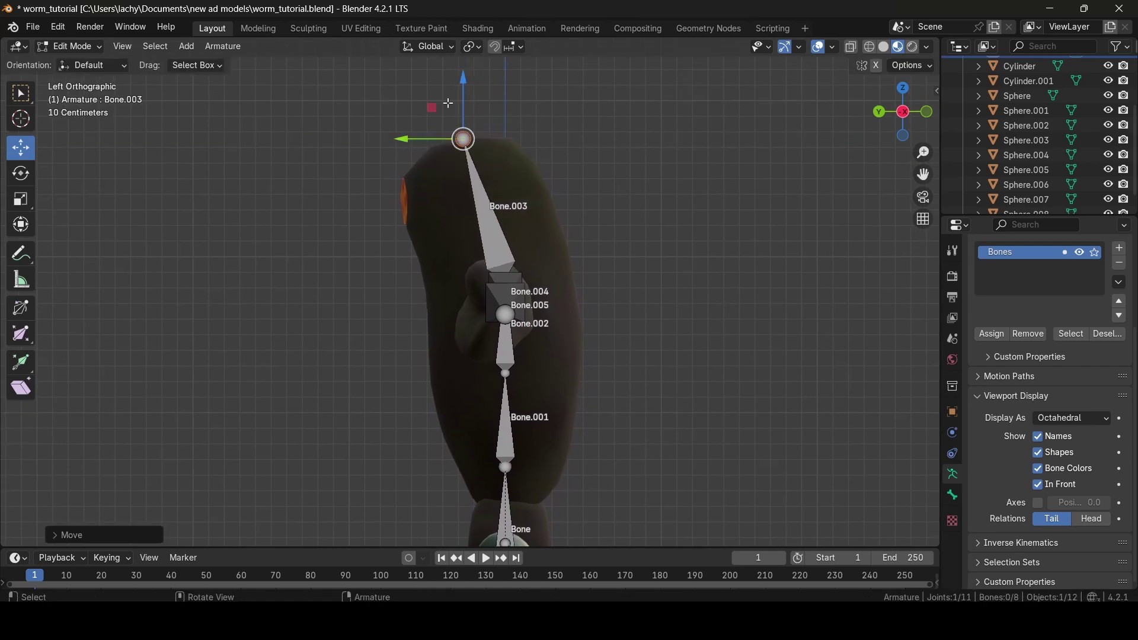
key("g")
key("z")
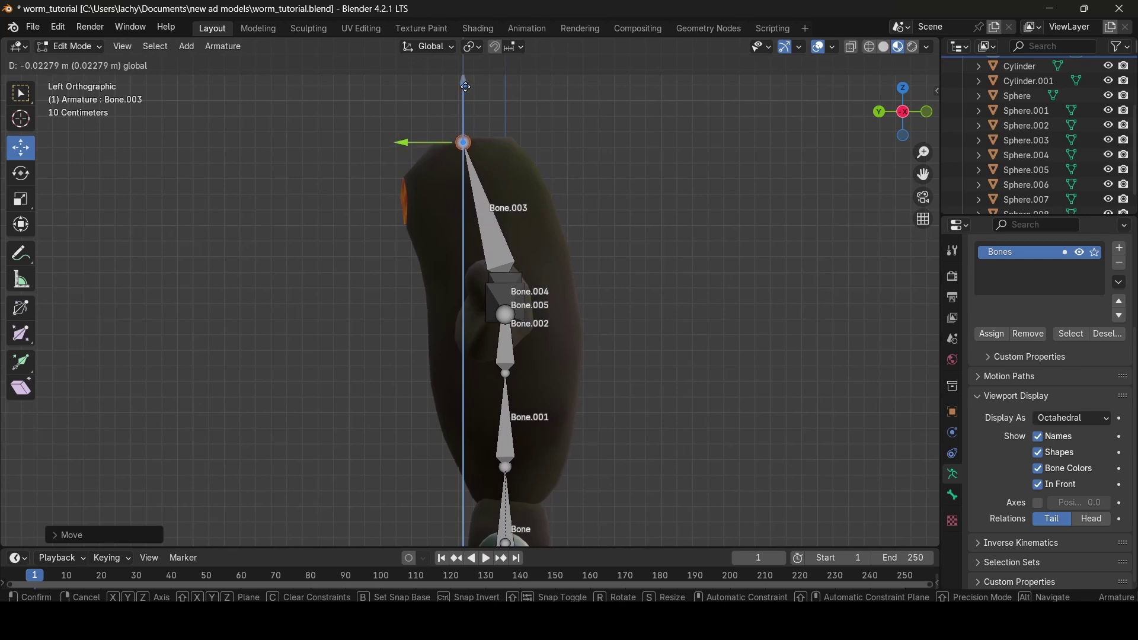
left_click(464, 87)
Shift the knee and ankle joints slightly forward along Y to centre them in the leg, and raise the ankle joint slightly along Z
left_click_drag(923, 175, 923, 17)
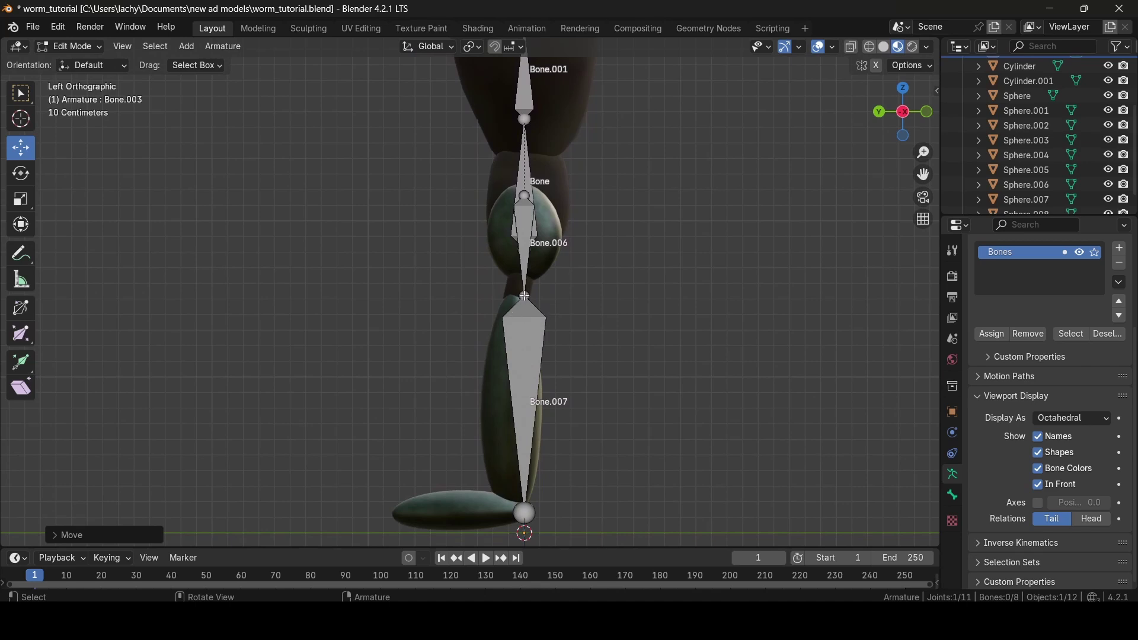
left_click(525, 297)
left_click_drag(466, 297, 456, 296)
left_click(523, 514)
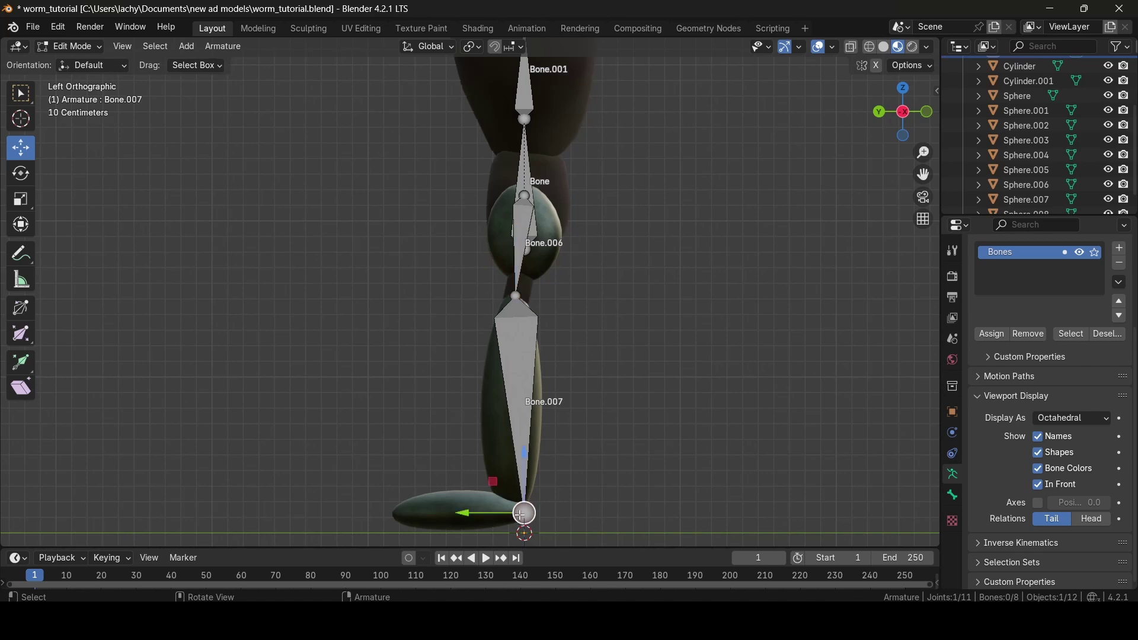
left_click_drag(477, 513, 464, 513)
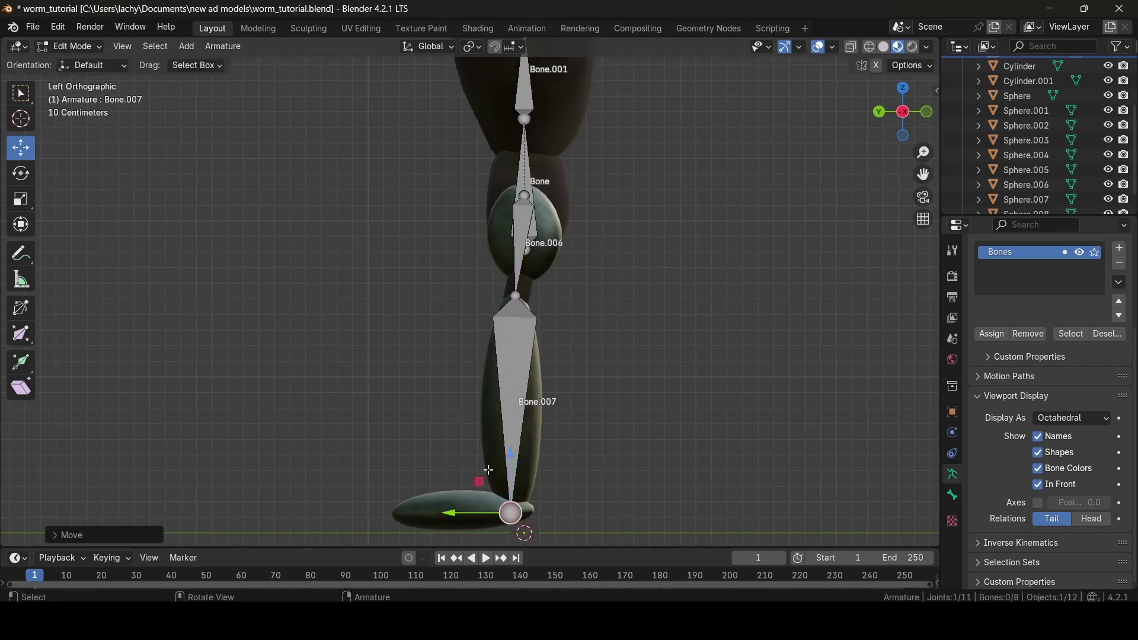
left_click_drag(511, 452, 511, 449)
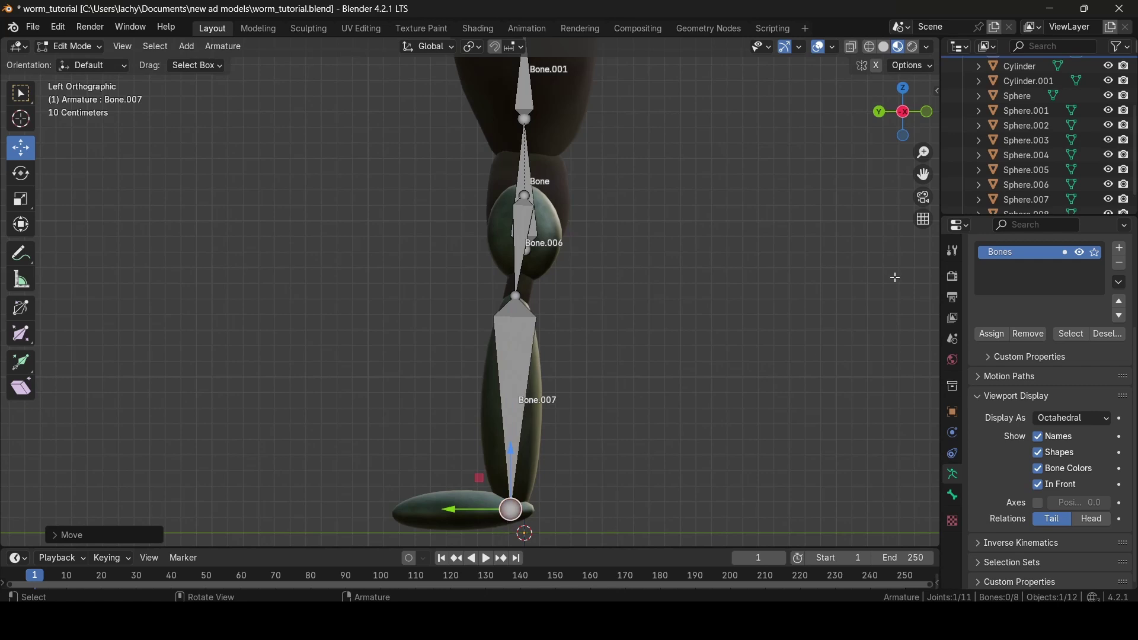
Extrude a foot bone about 0.73 m long from the ankle joint forward to the toe
left_click_drag(923, 176, 969, 6)
scroll(517, 323, "up", 1)
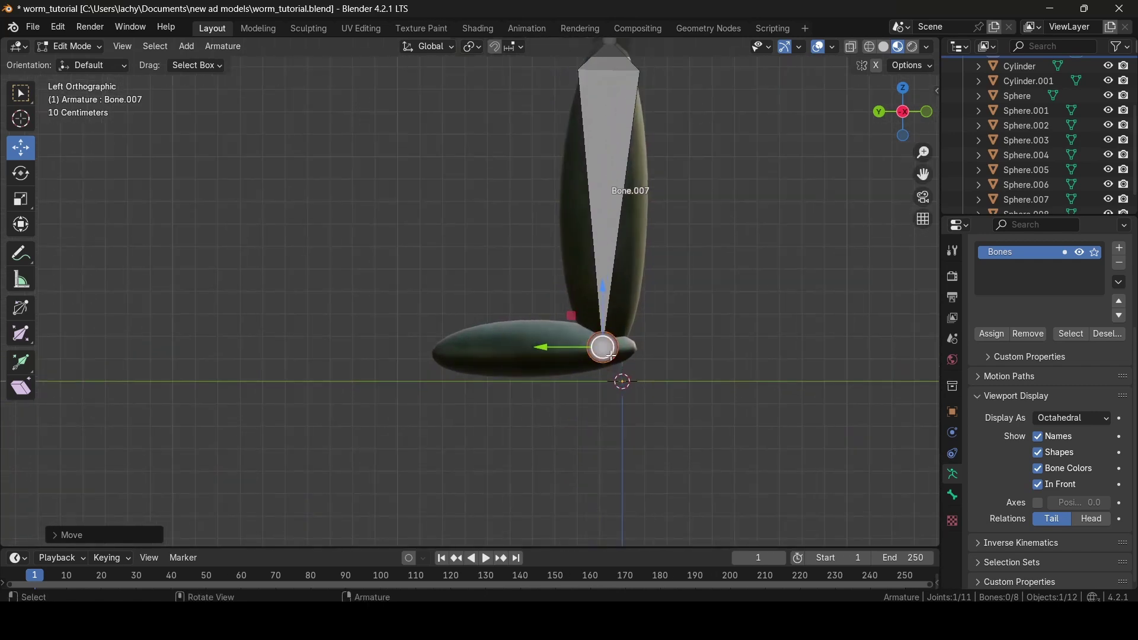
key("e")
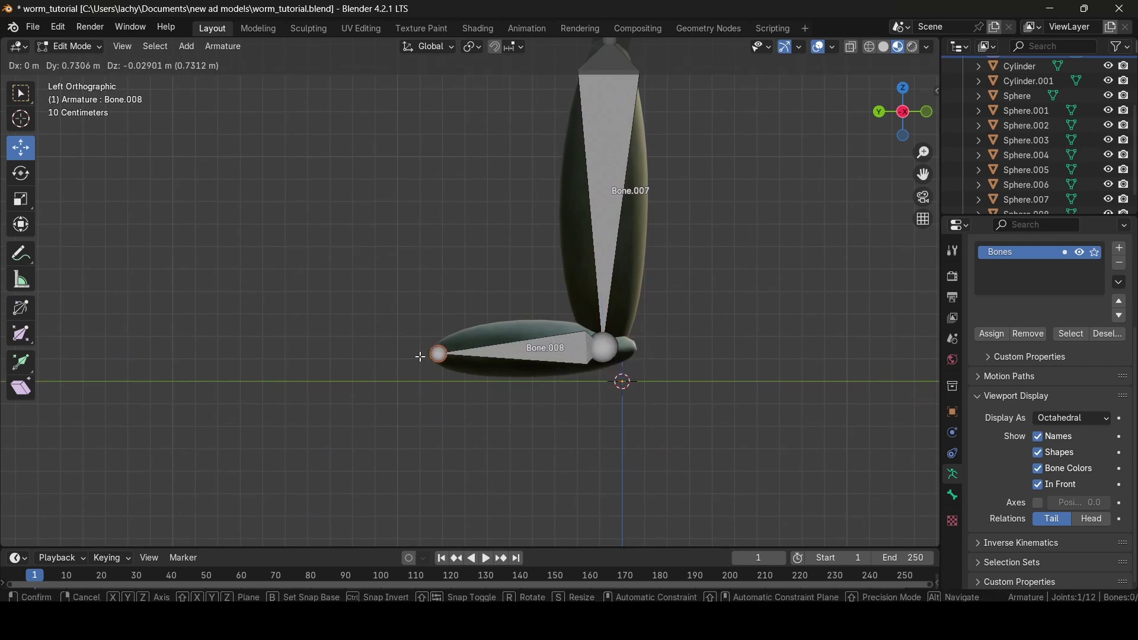
left_click(420, 357)
Examine the full armature straight on from the back, with the spine, arm and leg bones all in view
scroll(669, 415, "down", 3)
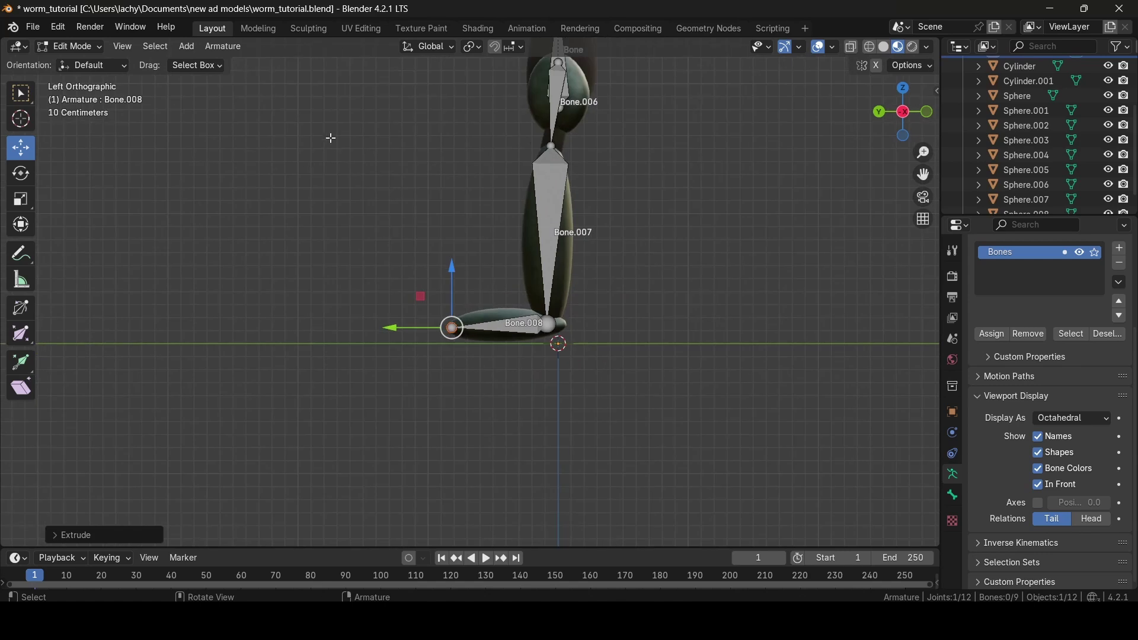
middle_click_drag(331, 138, 495, 163)
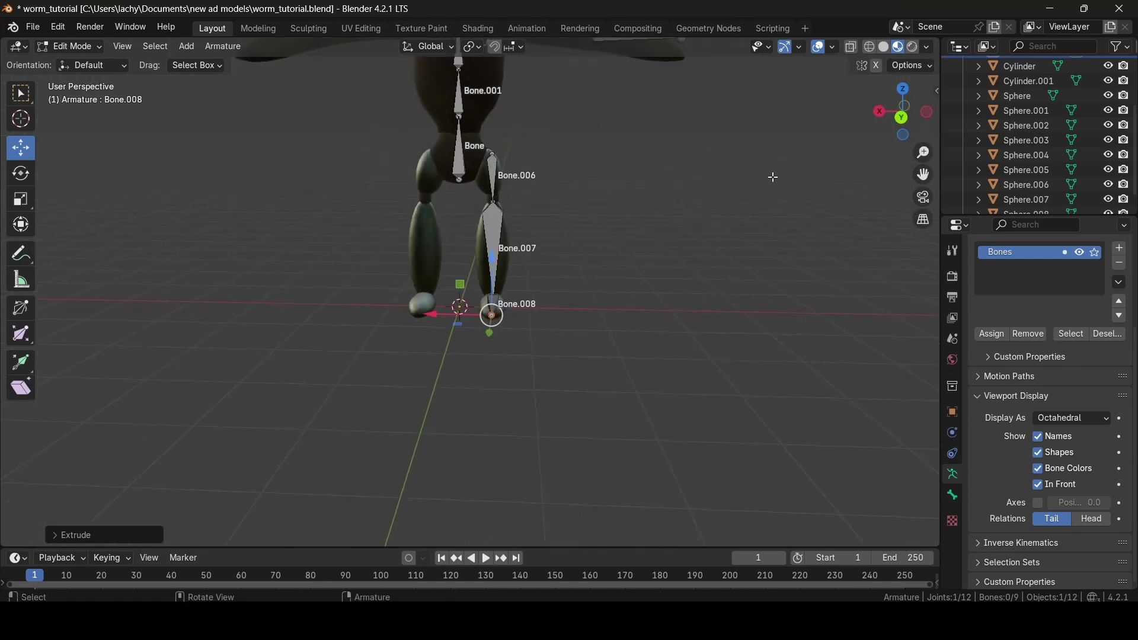
left_click_drag(923, 174, 953, 300)
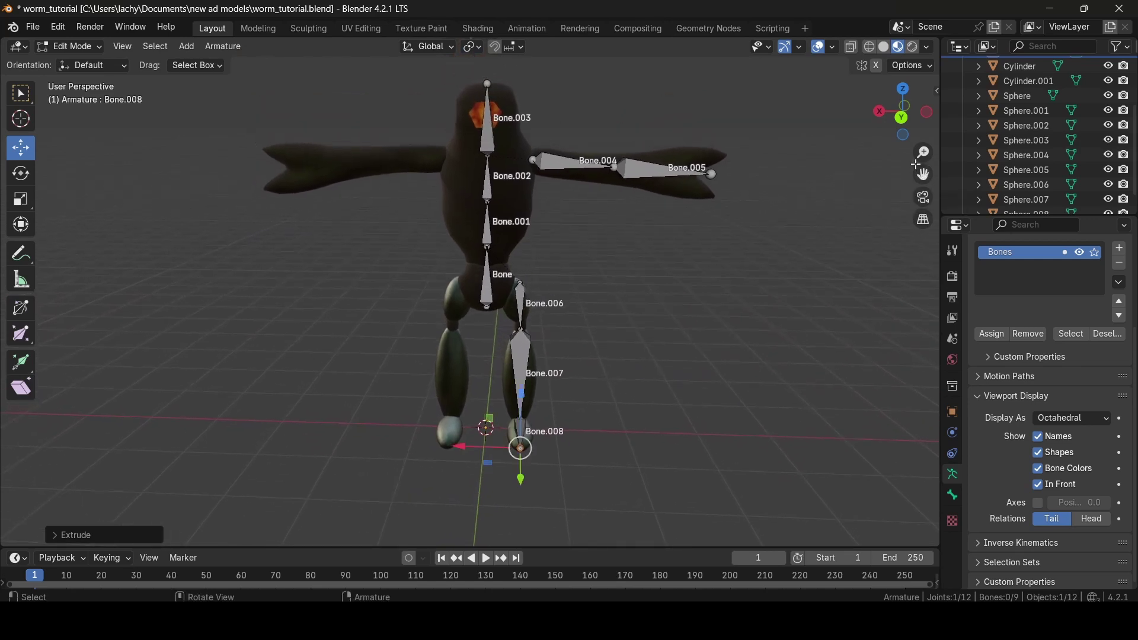
left_click(901, 119)
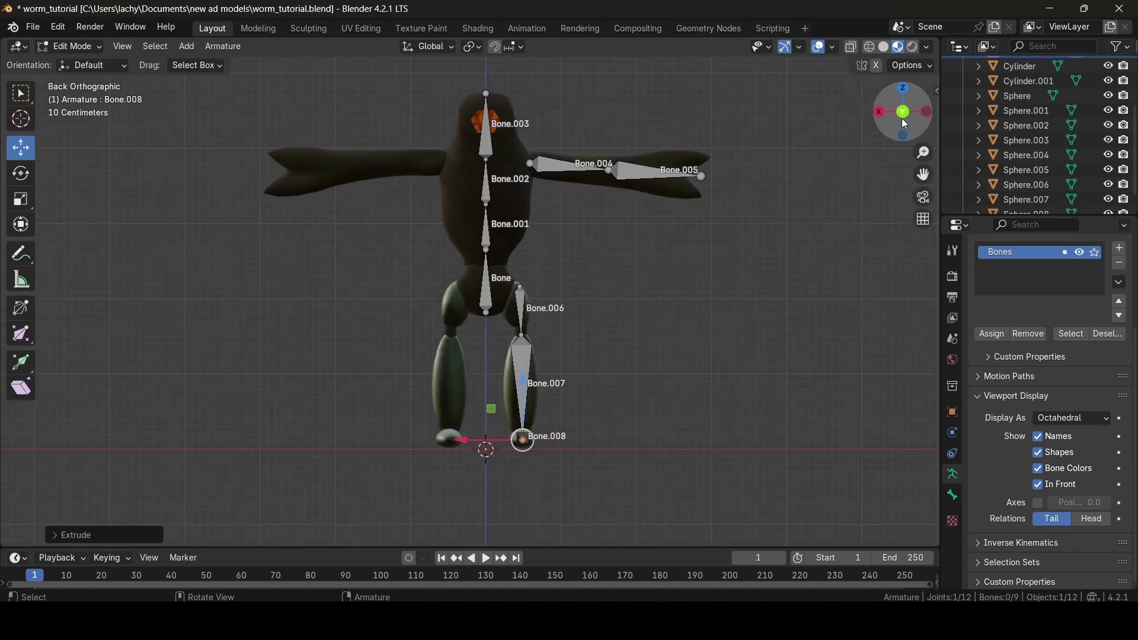
scroll(614, 253, "up", 1)
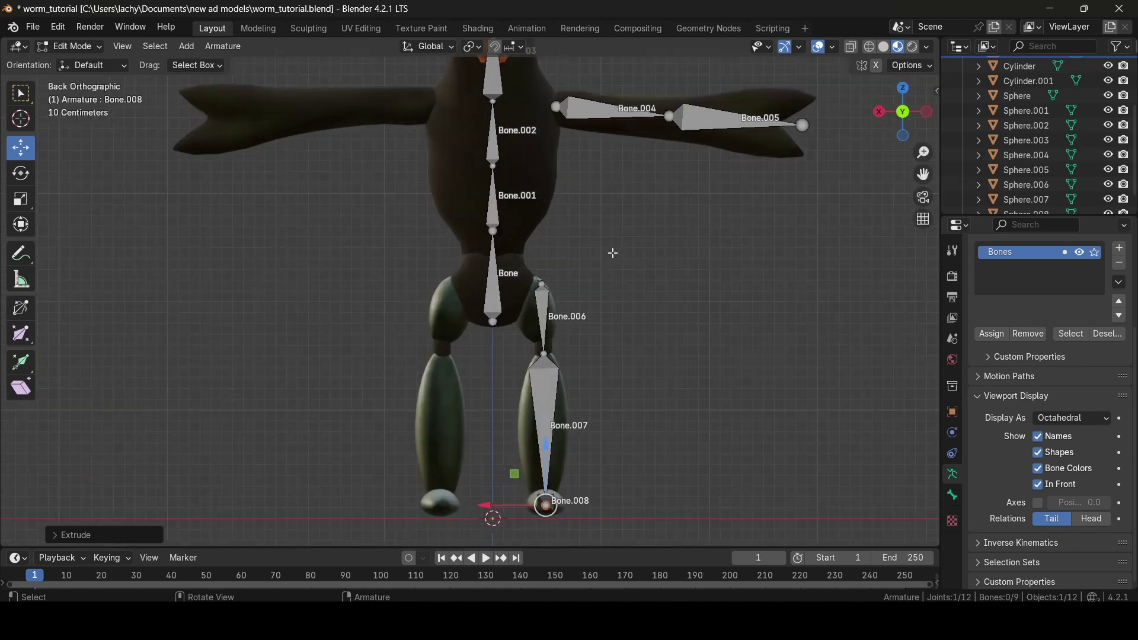
scroll(614, 253, "down", 2)
scroll(614, 253, "up", 1)
scroll(613, 253, "up", 1)
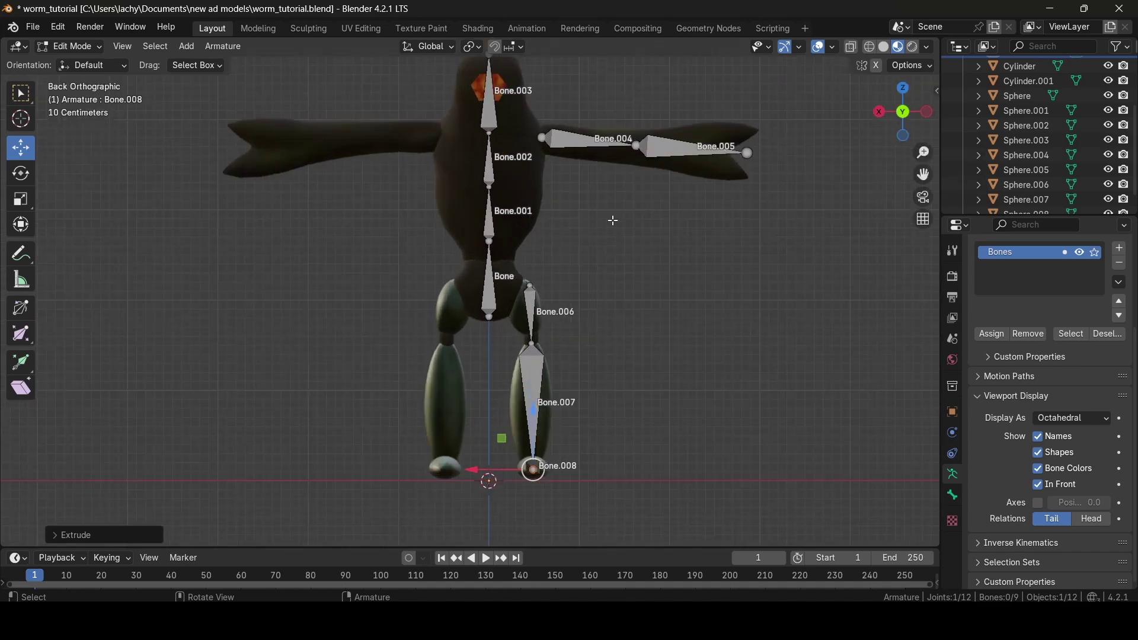
Batch rename the two arm bones and three leg bones, Bone.004 to Bone.008, by adding the suffix .L to their names
left_click(584, 142)
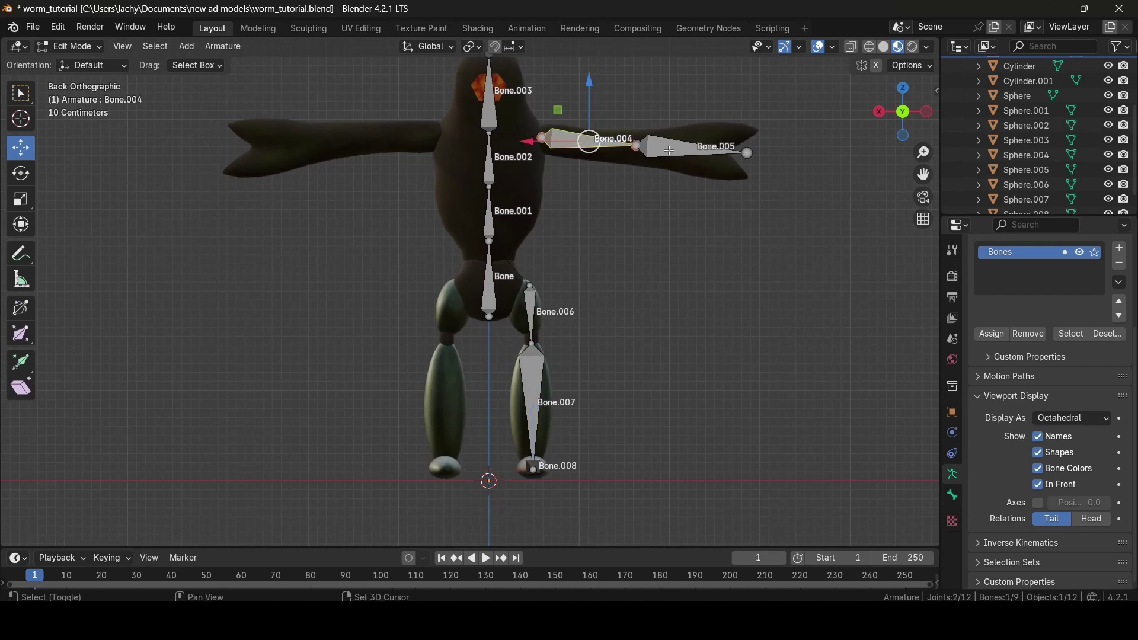
left_click(668, 152, "shift")
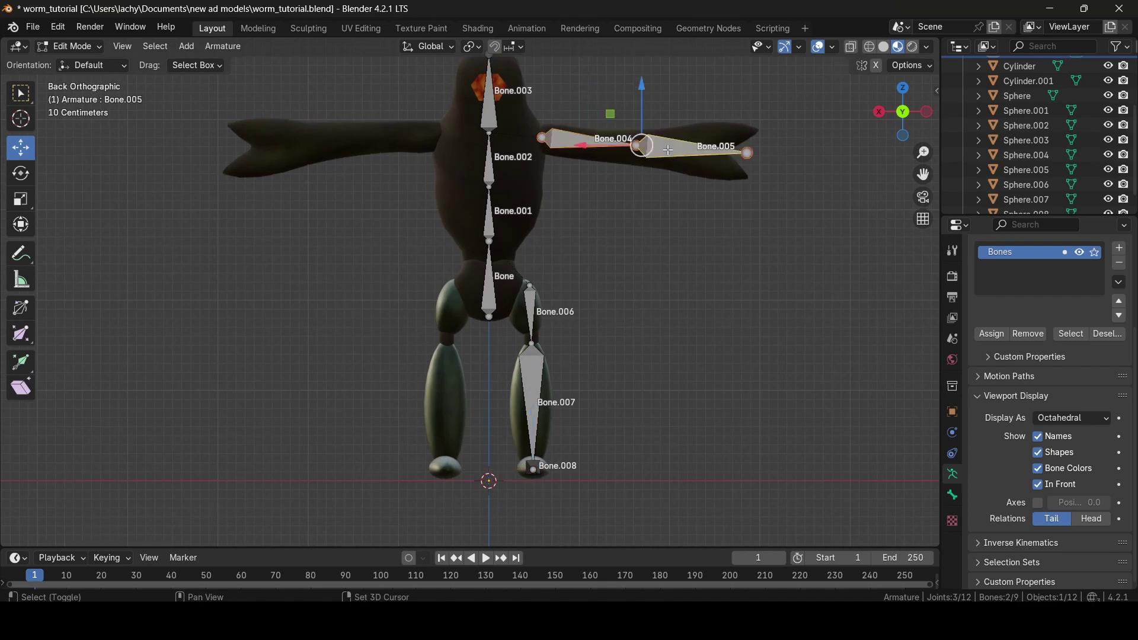
left_click(534, 298, "shift")
left_click(532, 394, "shift")
left_click(533, 468, "shift")
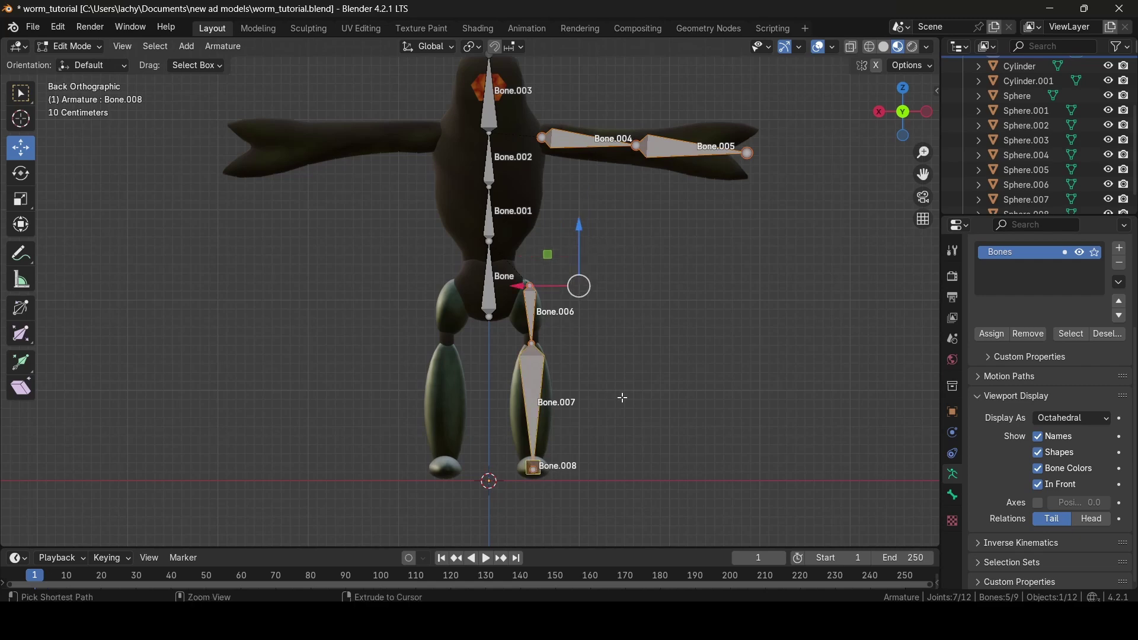
key("ctrl+F2")
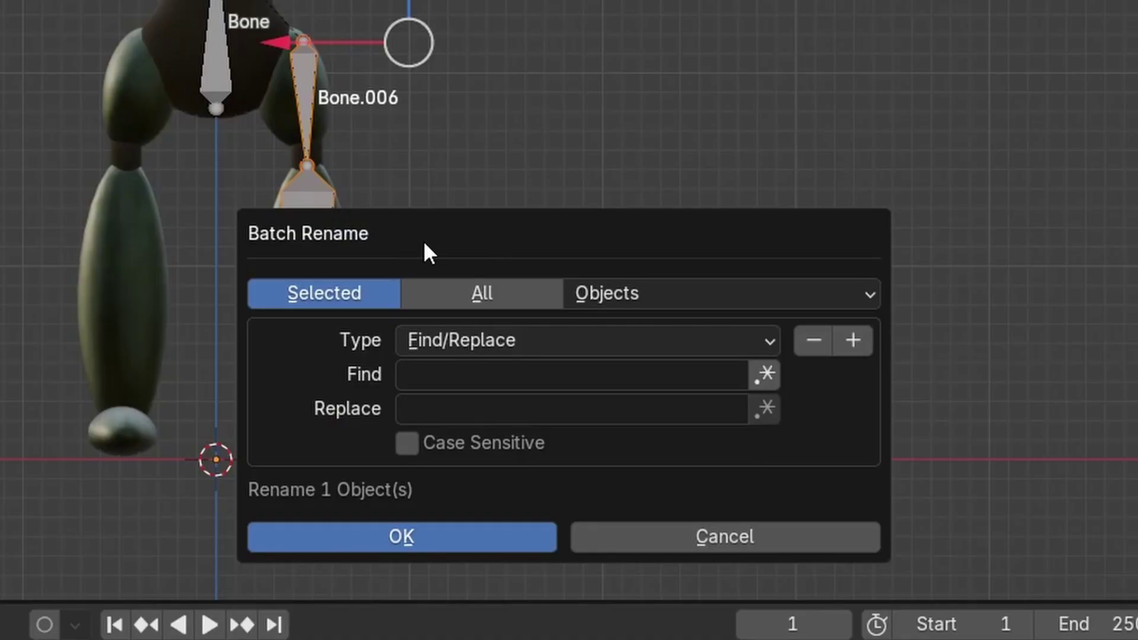
left_click(655, 298)
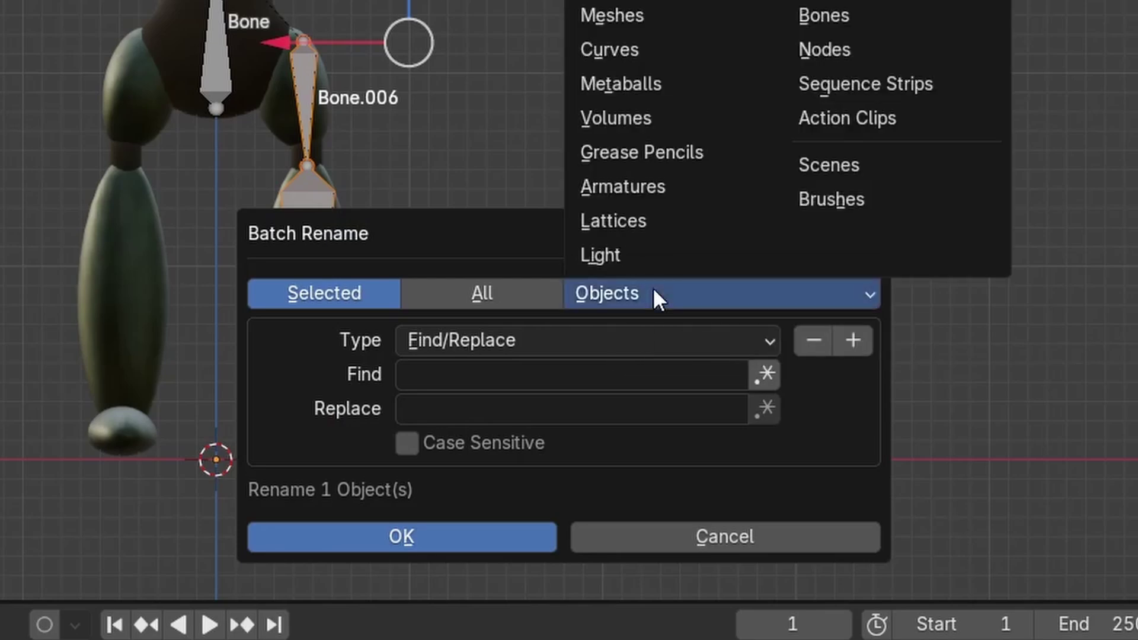
left_click(848, 16)
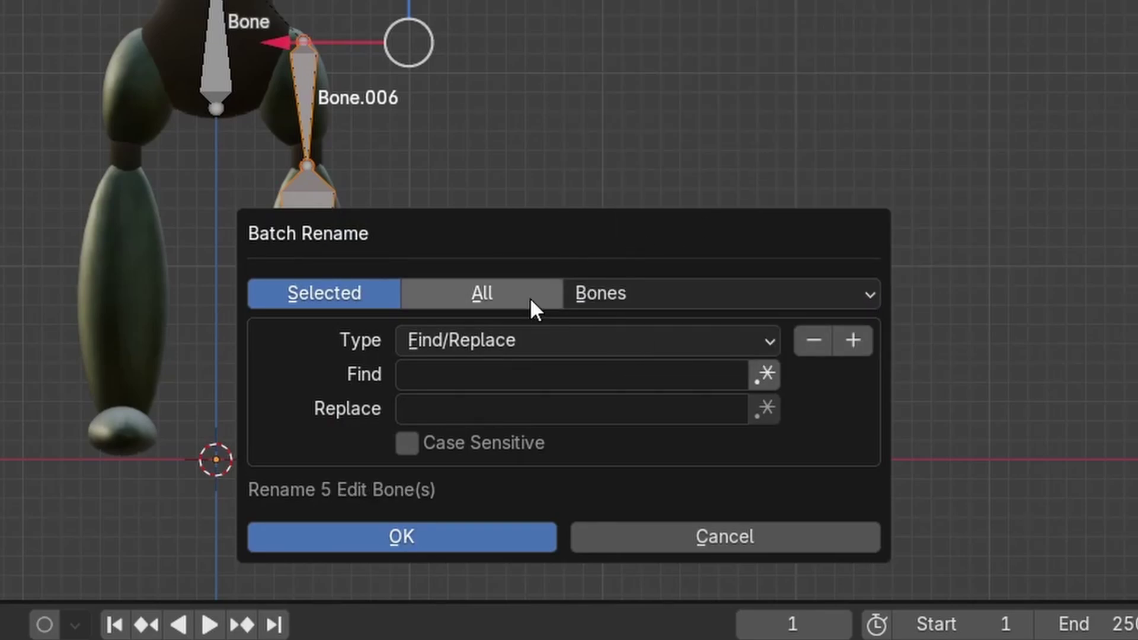
left_click(473, 340)
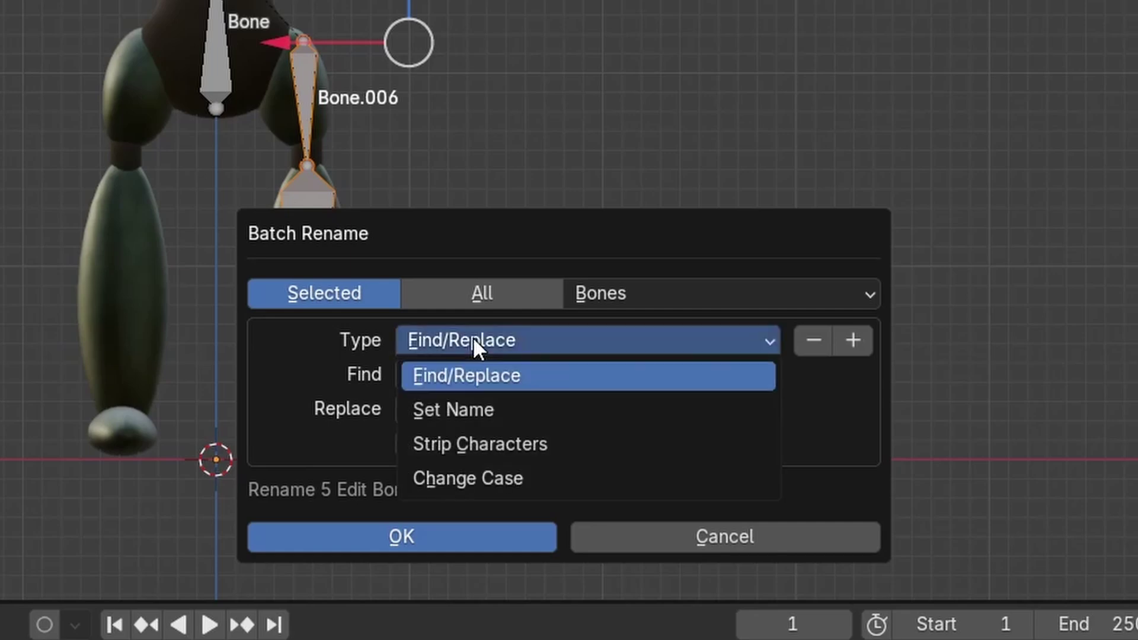
left_click(454, 414)
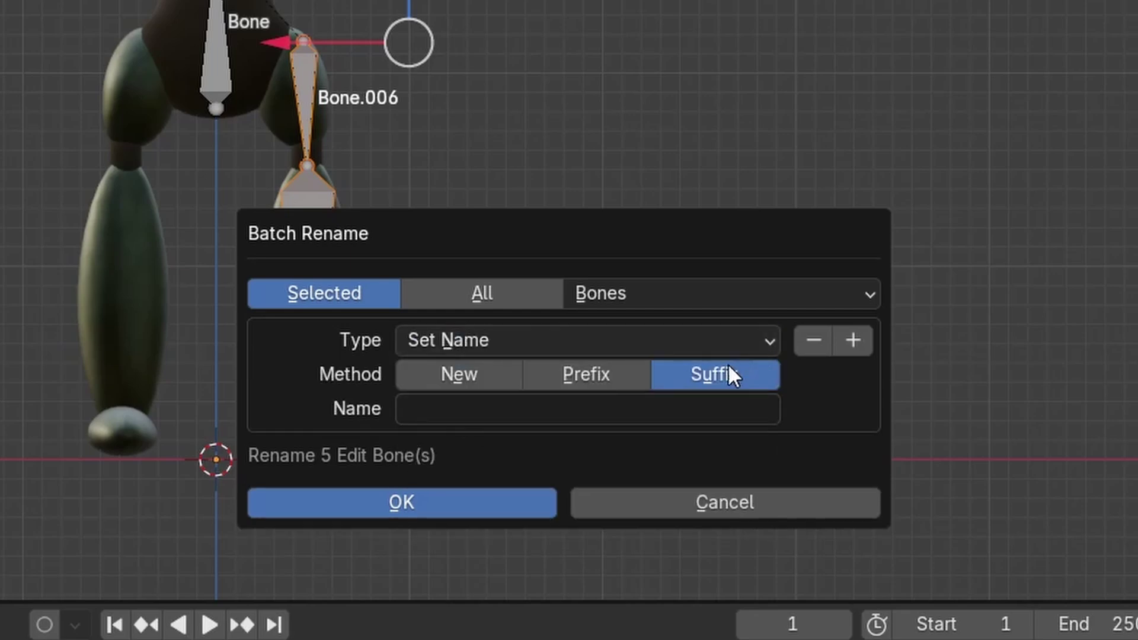
left_click(578, 410)
type(".L")
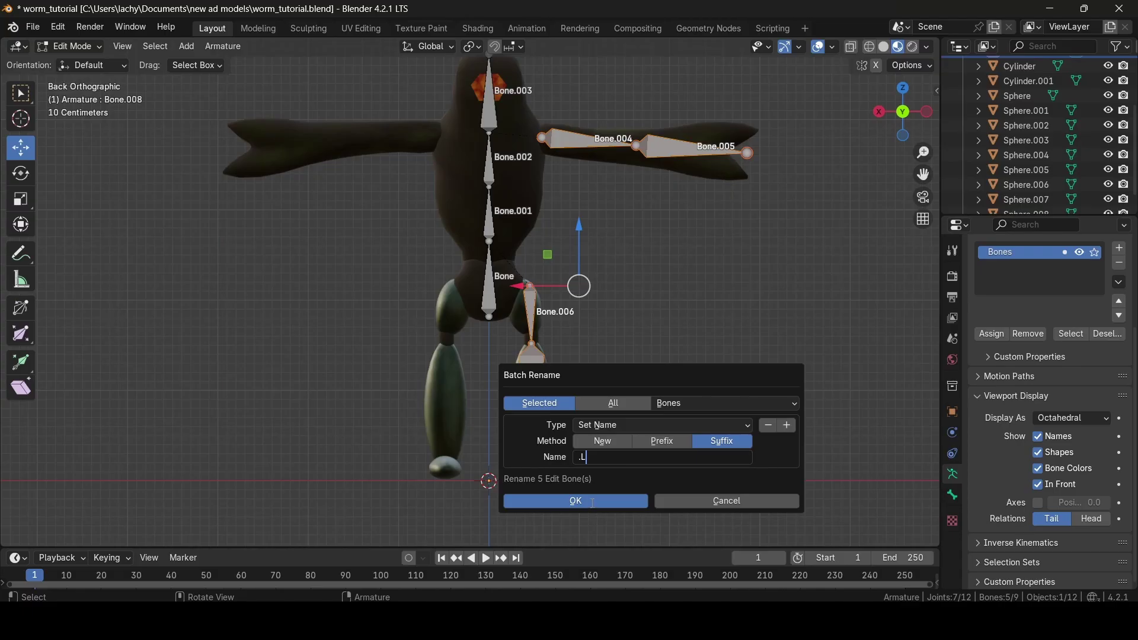
left_click(433, 508)
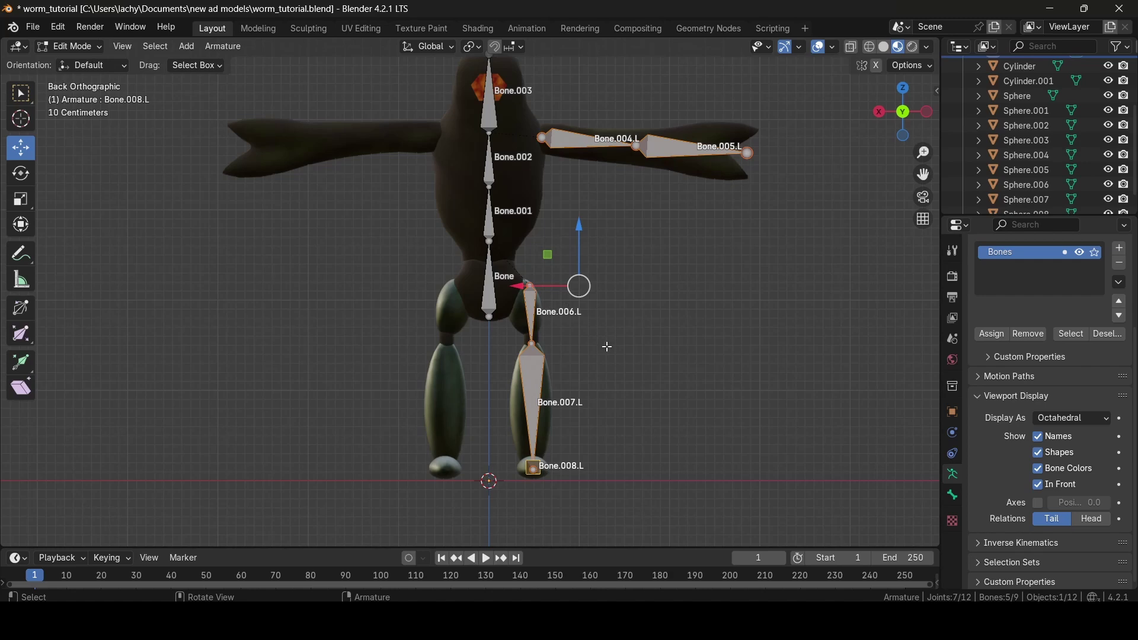
Symmetrize the selected .L arm and leg bones to the opposite side of the body, then clear the selection
scroll(576, 328, "up", 2)
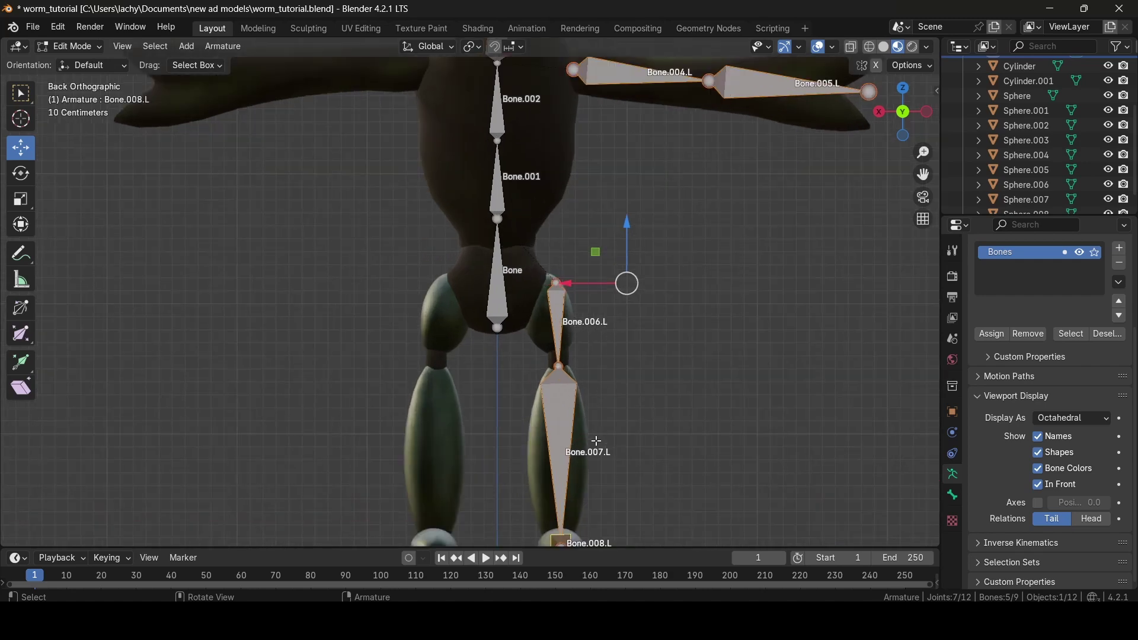
scroll(626, 471, "down", 2)
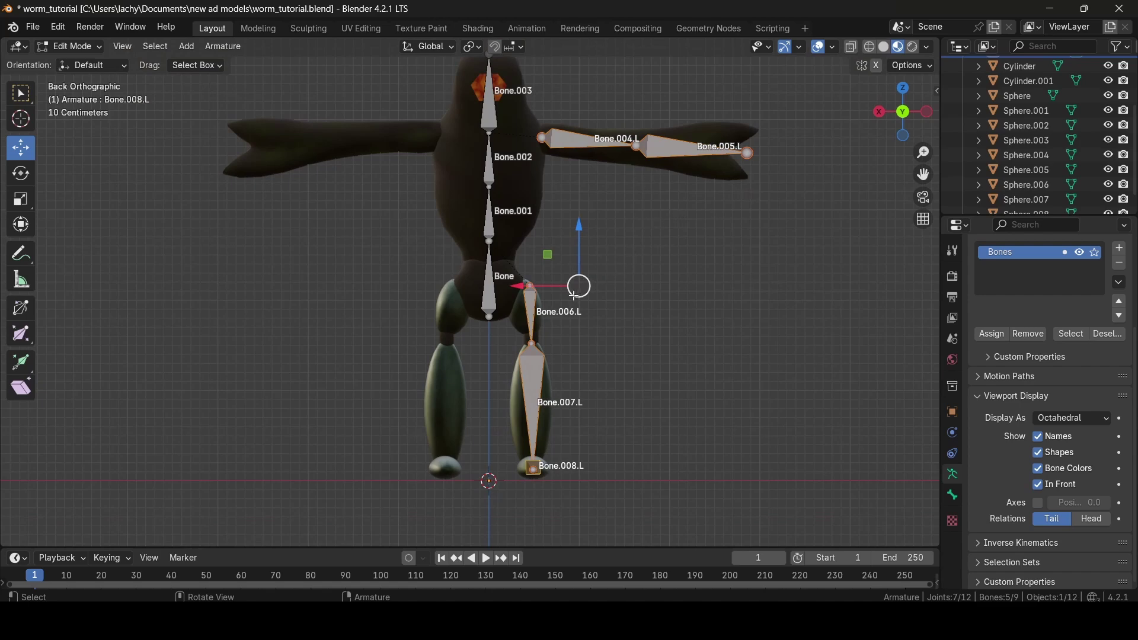
right_click(537, 299)
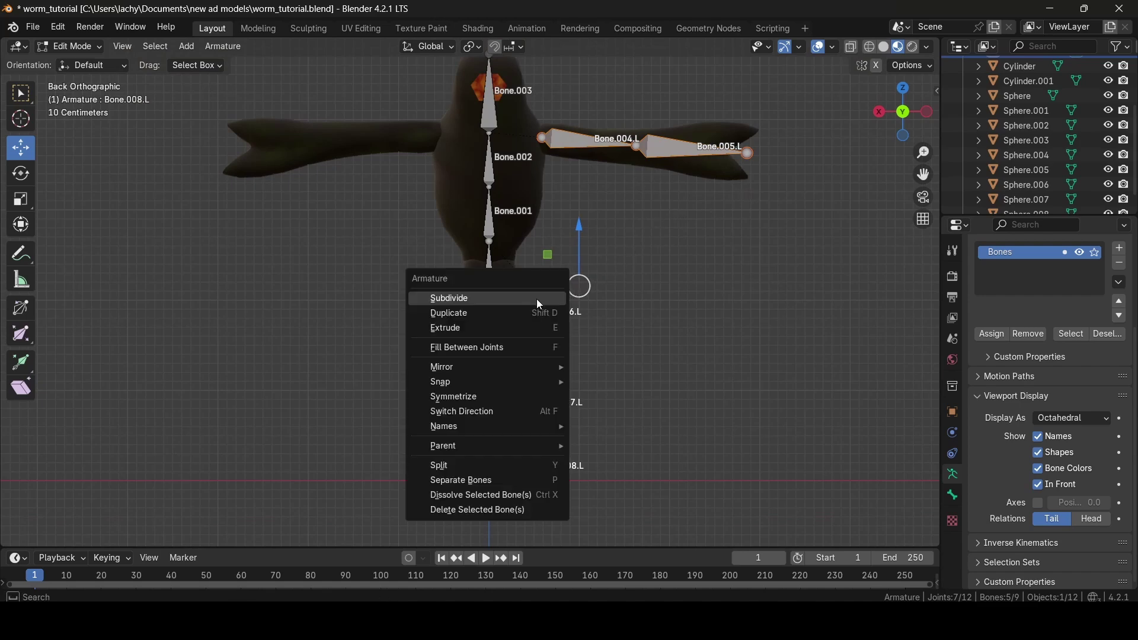
left_click(521, 398)
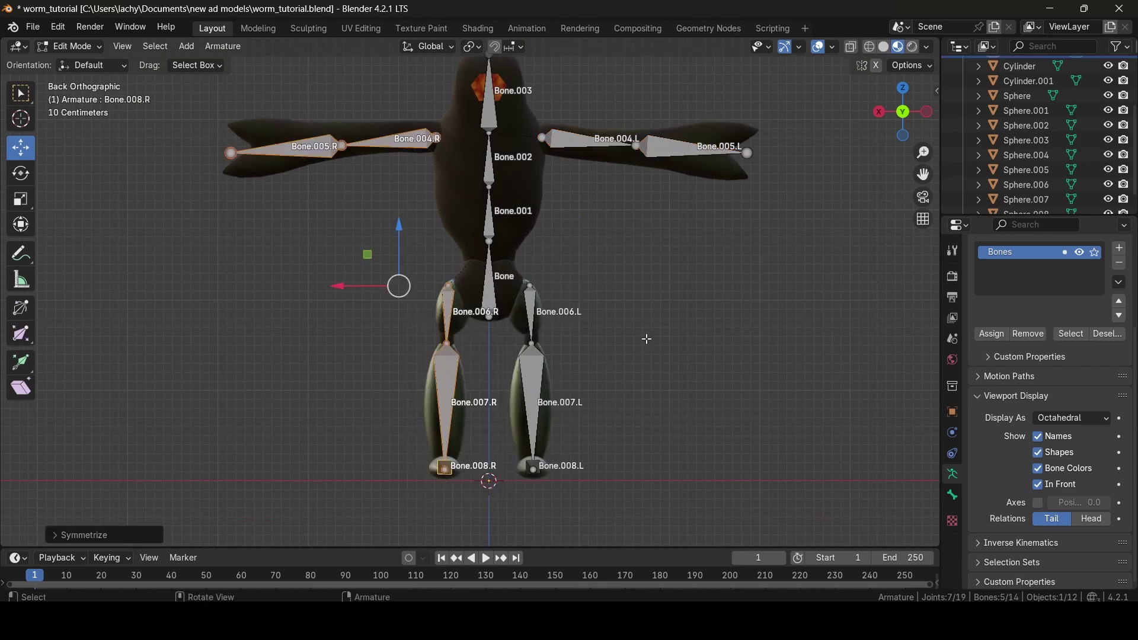
left_click(664, 318)
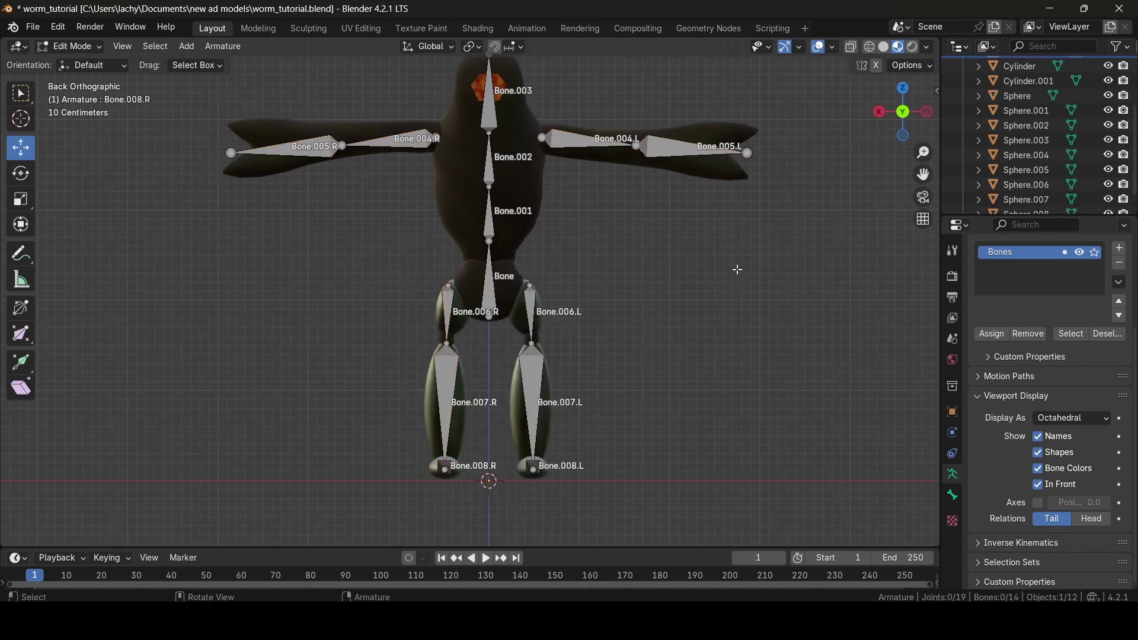
Raise the shoulder, elbow and hand-end joints of the .R arm bones slightly along Z
left_click_drag(923, 175, 483, 254)
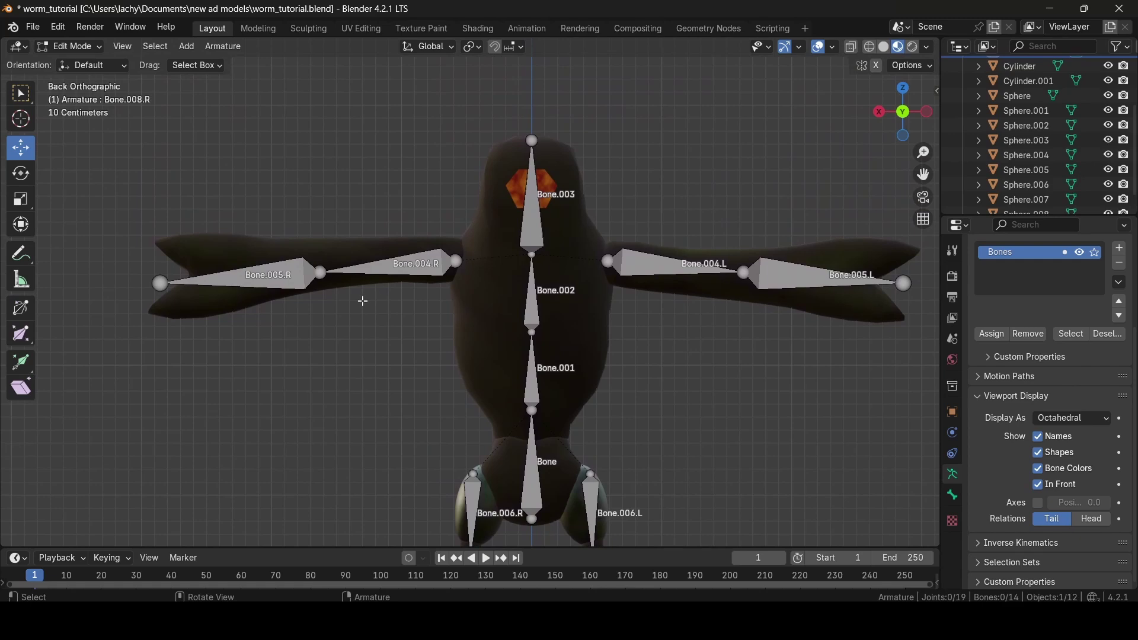
scroll(363, 302, "up", 2)
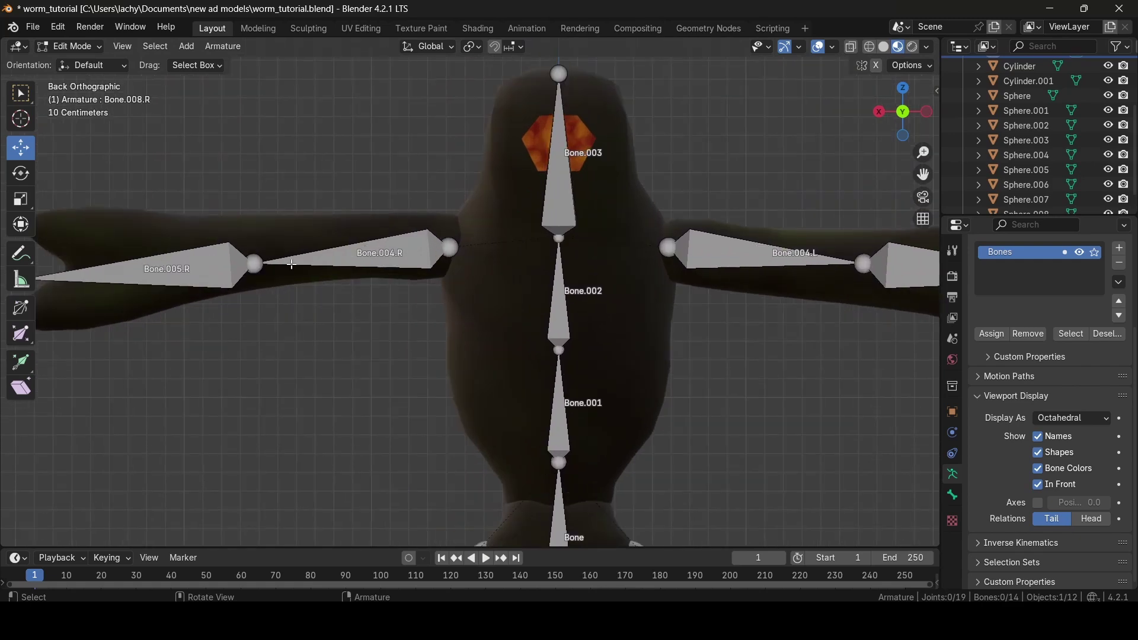
left_click(452, 248)
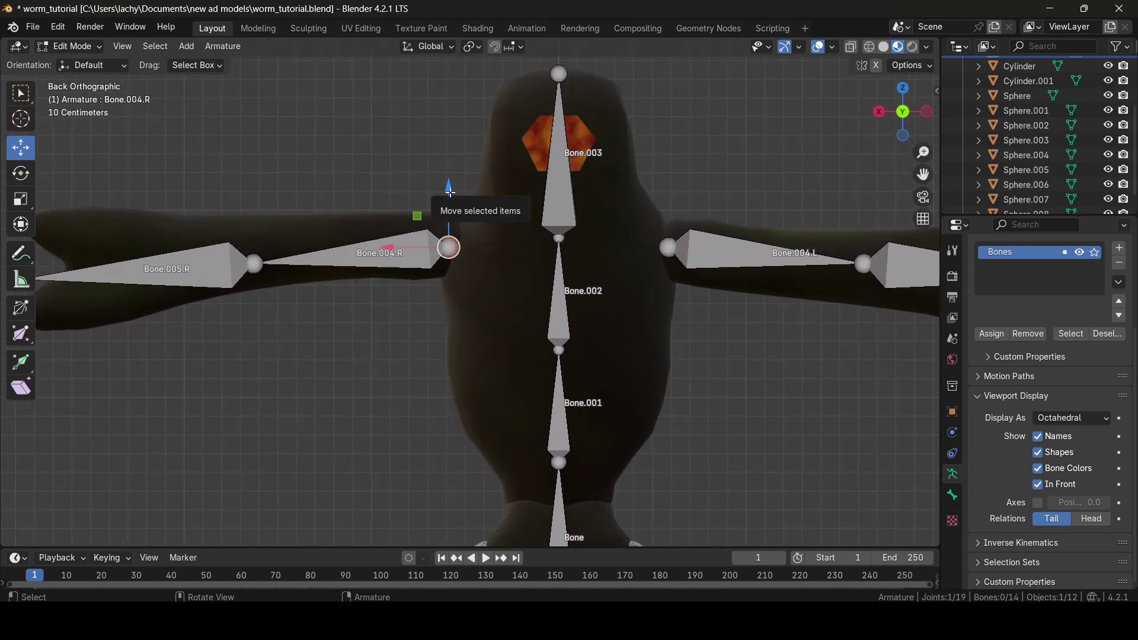
left_click_drag(451, 193, 451, 188)
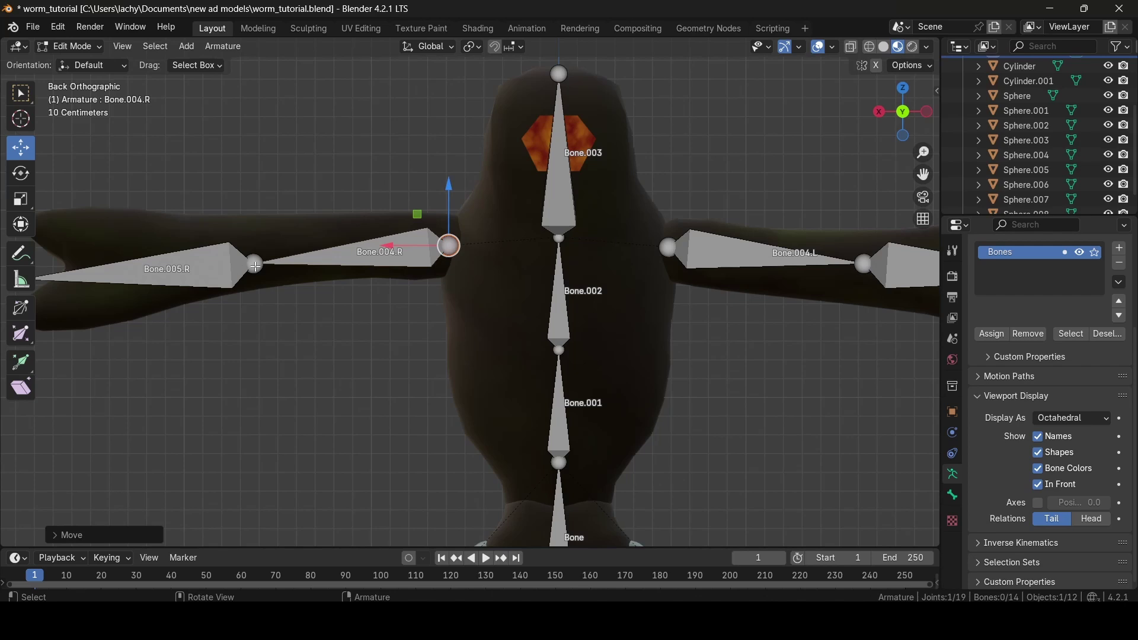
left_click(255, 266)
left_click_drag(259, 207, 259, 191)
scroll(264, 219, "down", 2)
left_click(160, 279)
left_click_drag(158, 228, 159, 217)
Examine how the mirrored arm and leg bones sit inside the body, from the back and at an angle
middle_click_drag(319, 187, 218, 54, "shift")
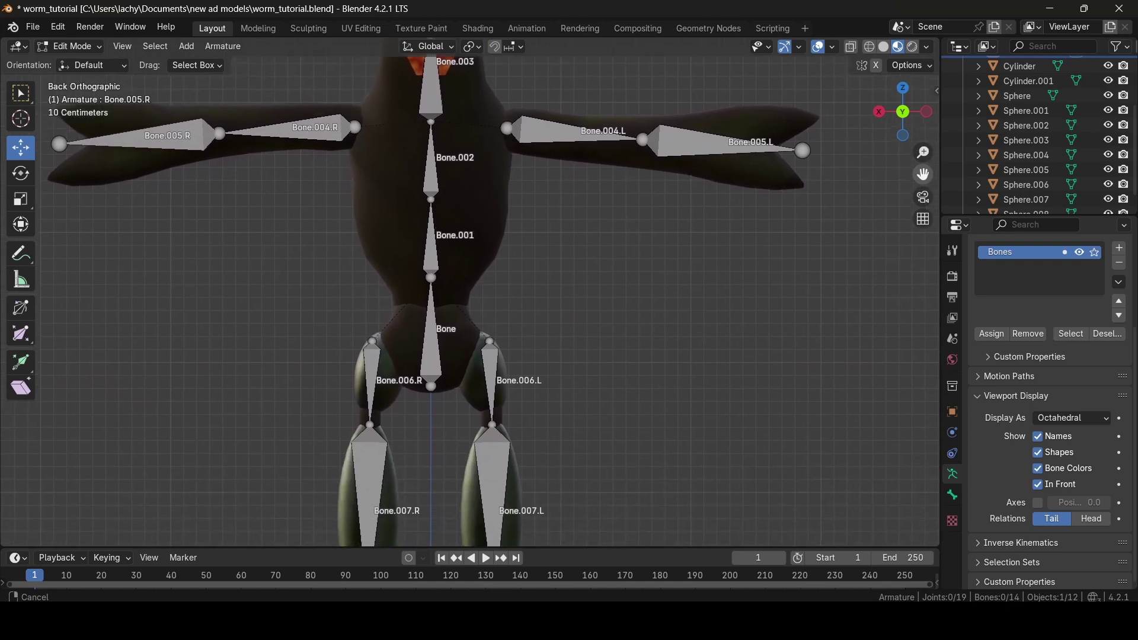
left_click_drag(923, 173, 954, 148)
scroll(850, 320, "down", 6)
scroll(850, 320, "up", 6)
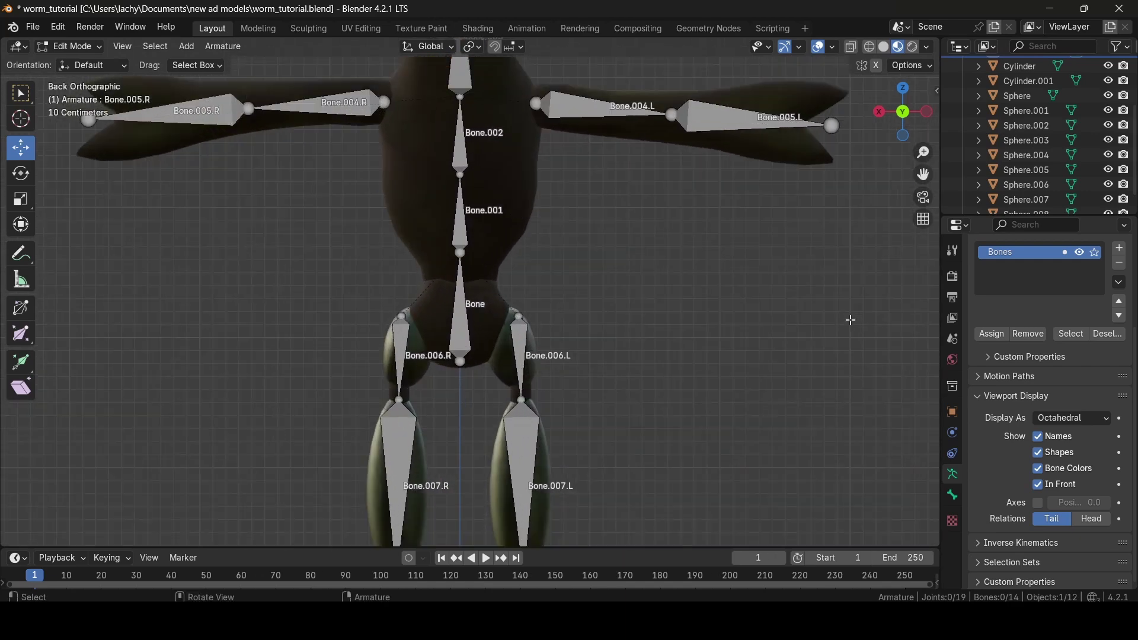
scroll(851, 320, "down", 2)
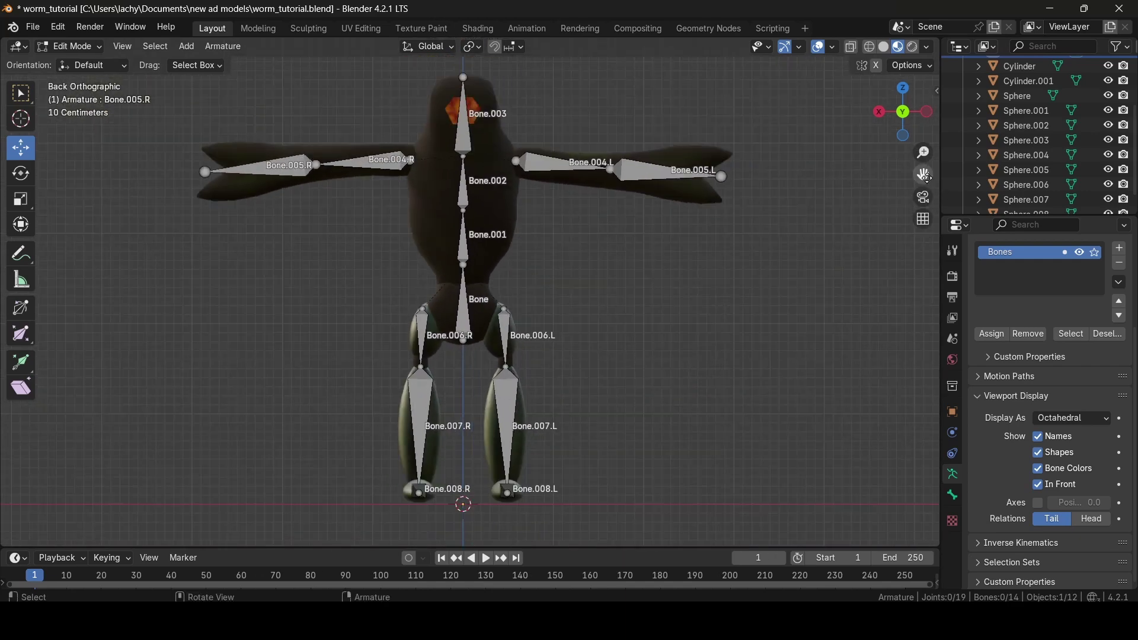
left_click_drag(923, 173, 944, 182)
middle_click_drag(667, 335, 630, 375)
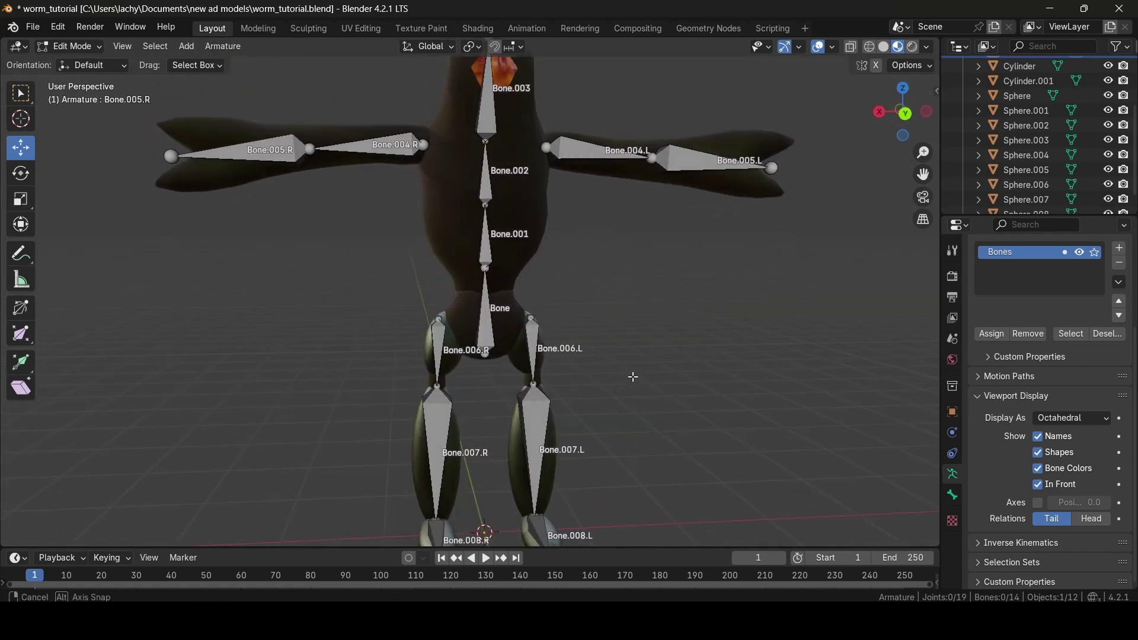
scroll(630, 376, "down", 2)
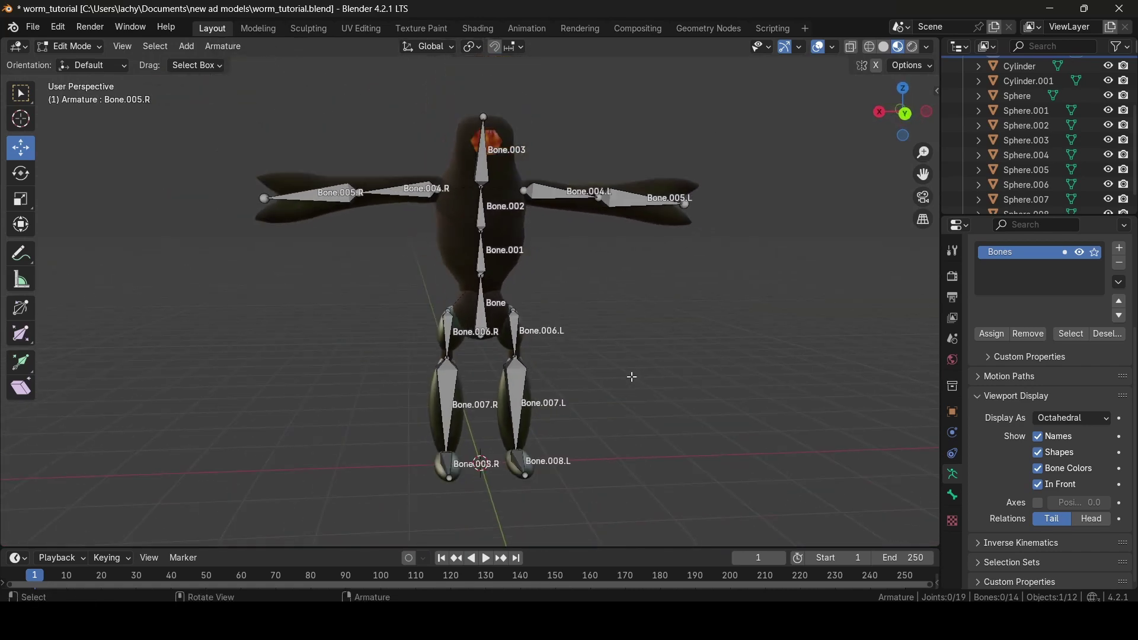
Leave Edit Mode for Object Mode and select all body meshes from Cylinder through Sphere.008
left_click(81, 49)
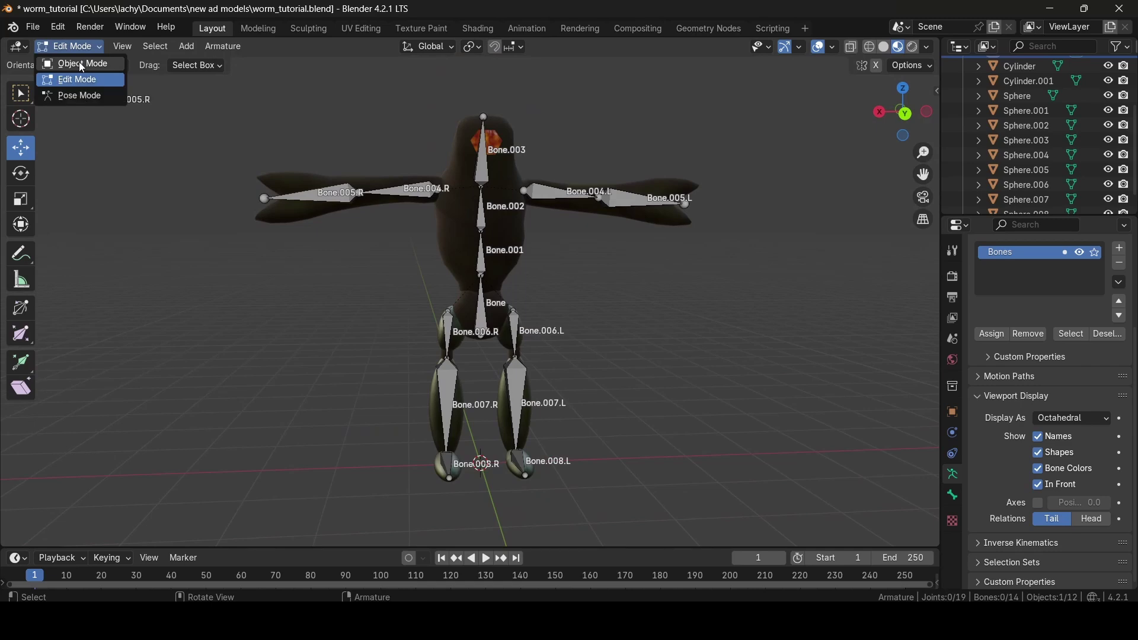
left_click(79, 63)
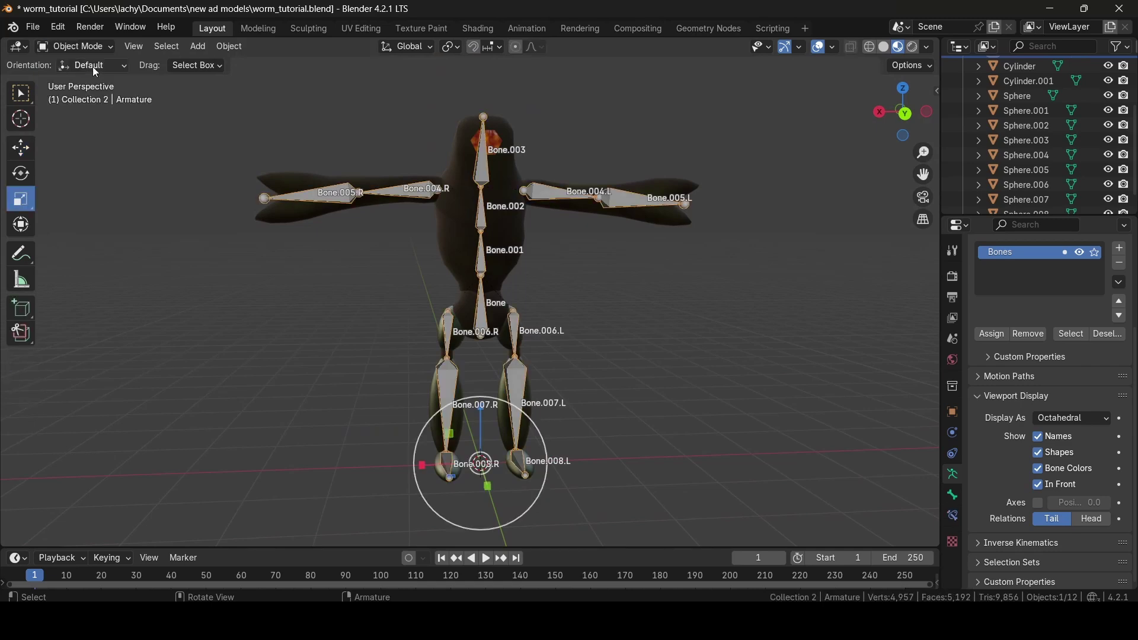
left_click(471, 240)
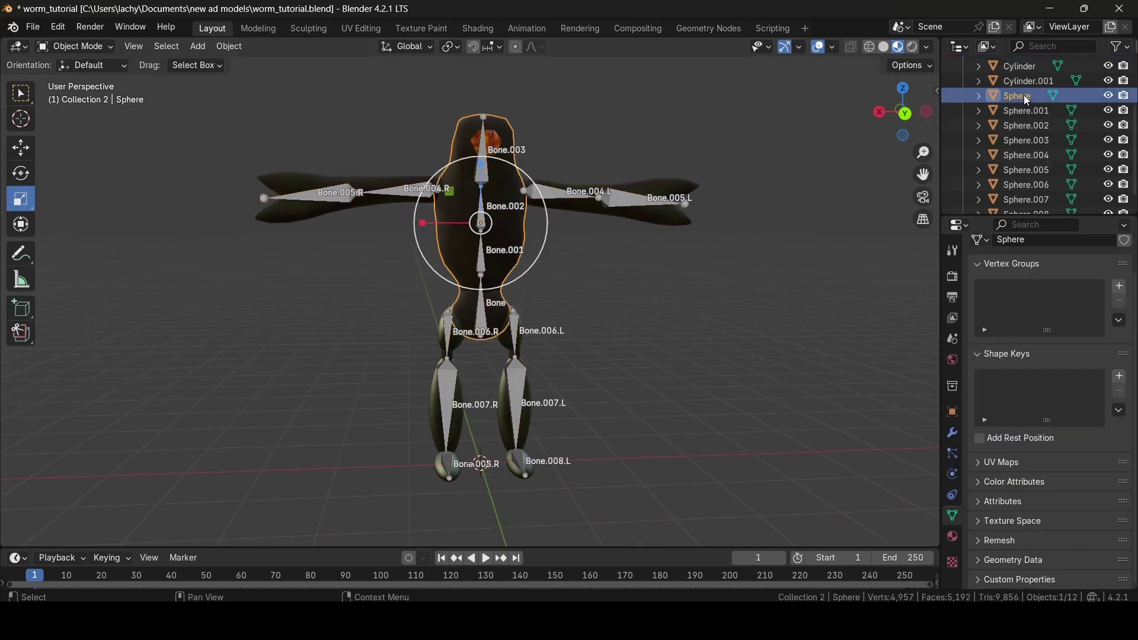
scroll(1023, 95, "up", 3)
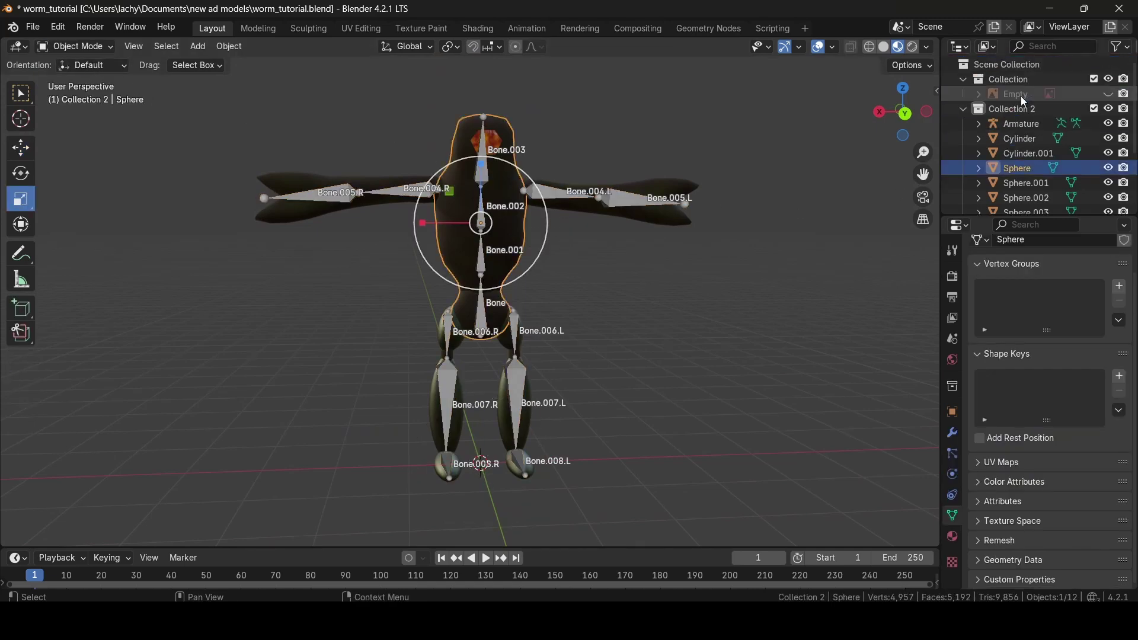
left_click(1019, 143)
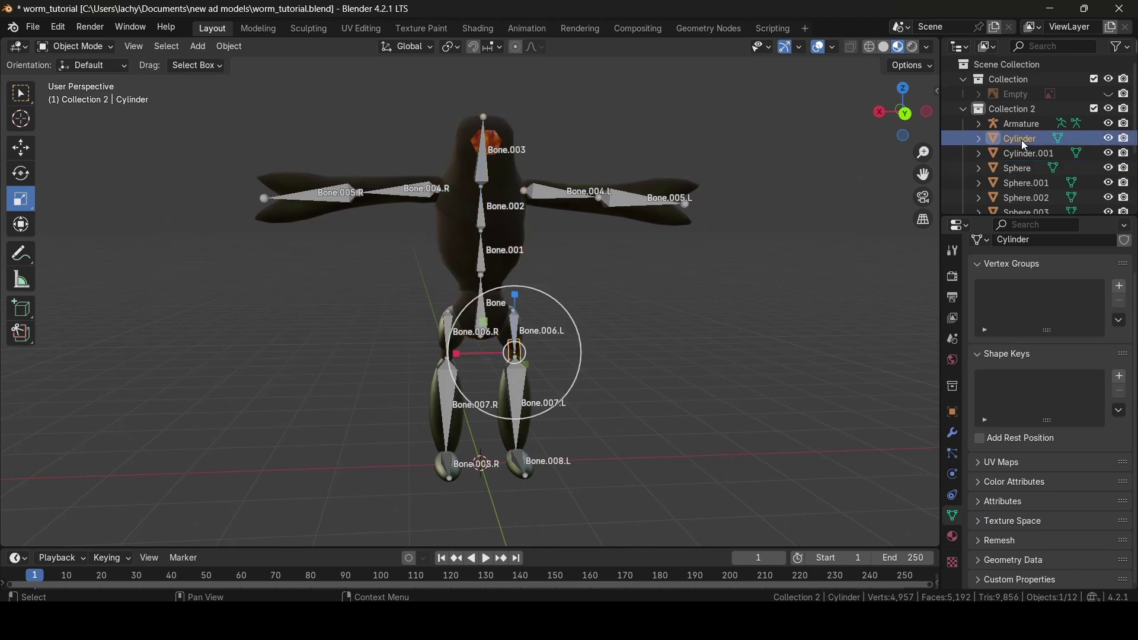
scroll(1026, 139, "down", 4)
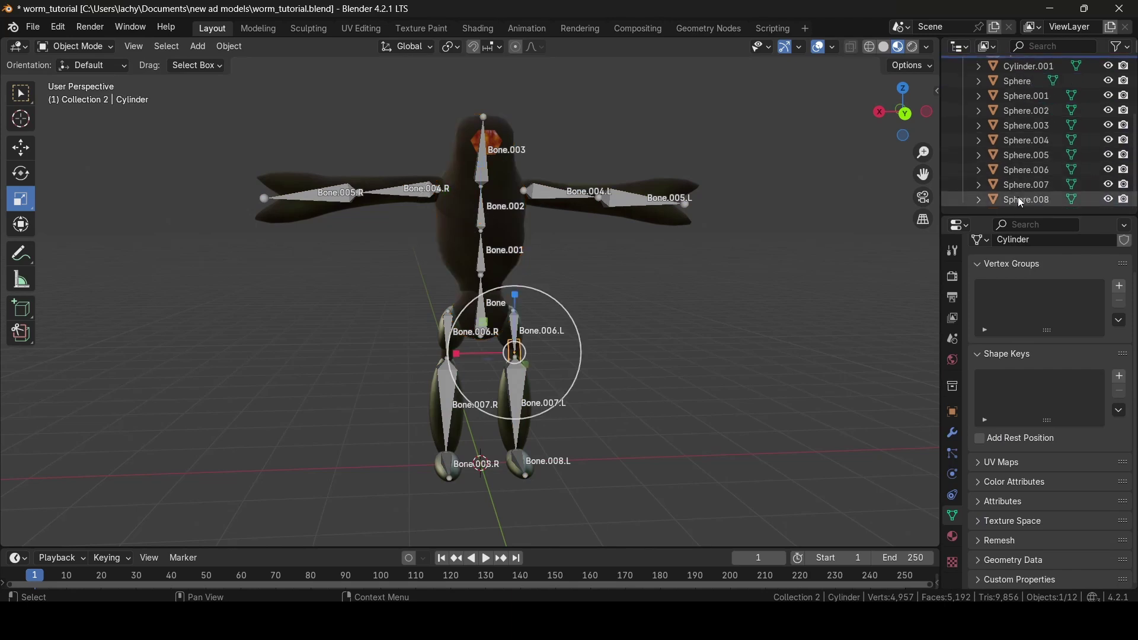
left_click(1020, 201, "shift")
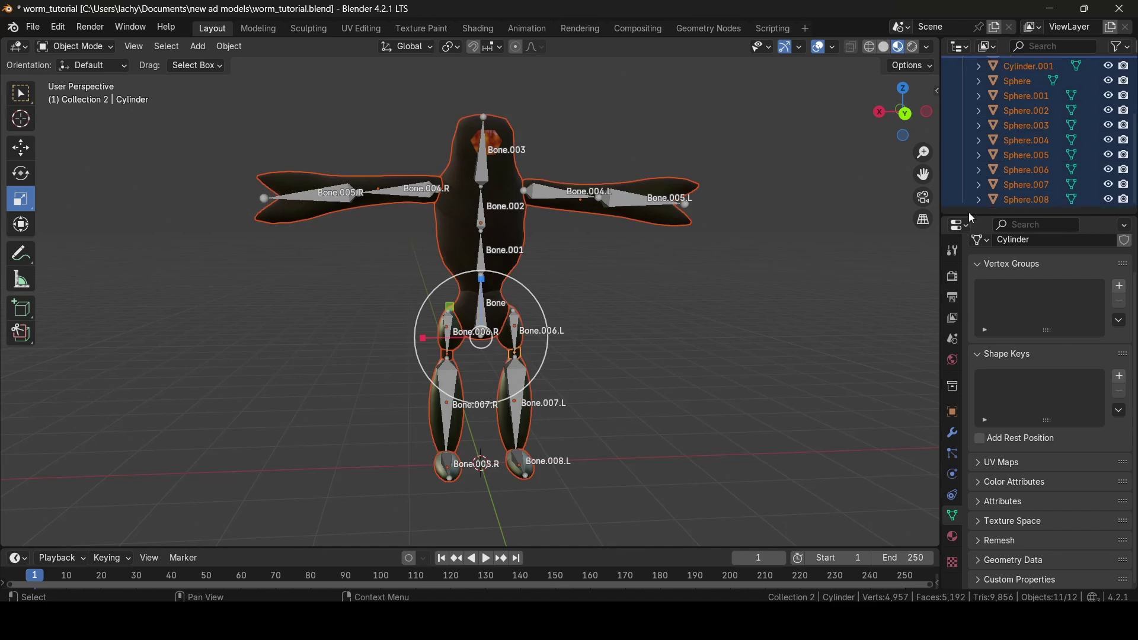
scroll(1017, 172, "up", 5)
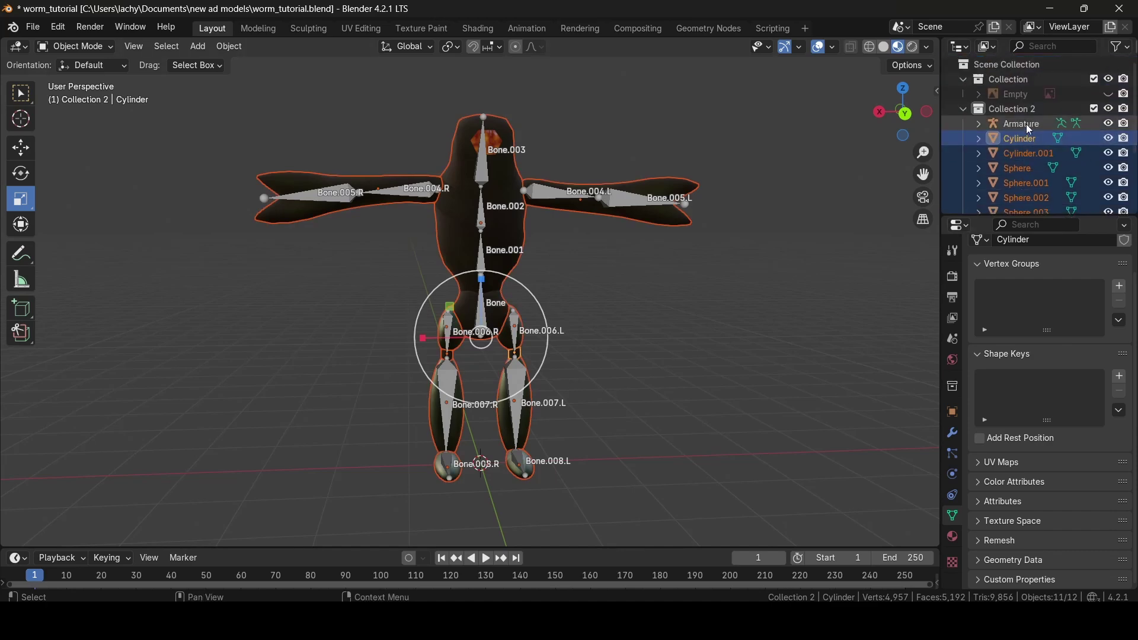
Add the armature to the mesh selection as active object, parent the meshes to it with automatic weights, and clear the selection
left_click(484, 174, "shift")
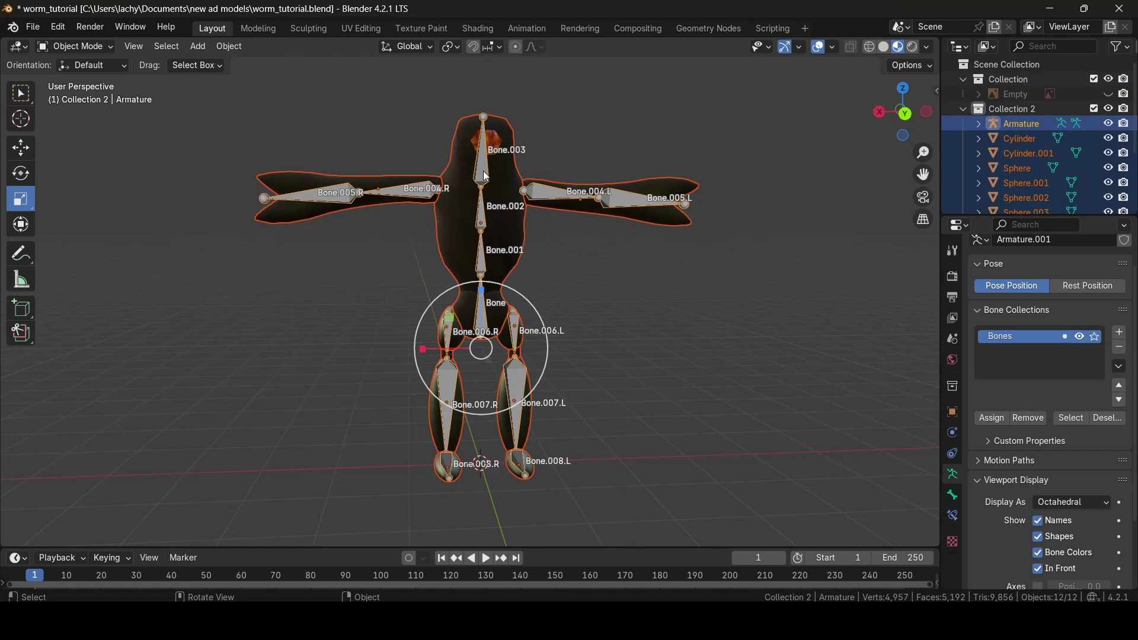
key("ctrl+p")
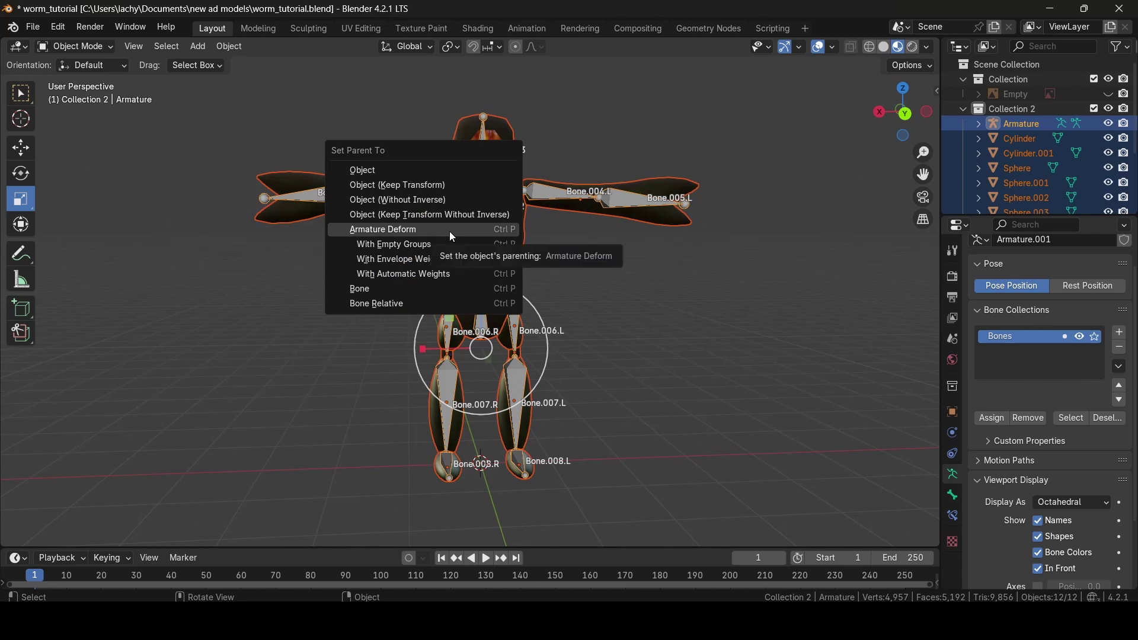
left_click(449, 277)
mouse_move(673, 319)
middle_mouse_down()
mouse_move(504, 310)
mouse_move(687, 310)
middle_mouse_up()
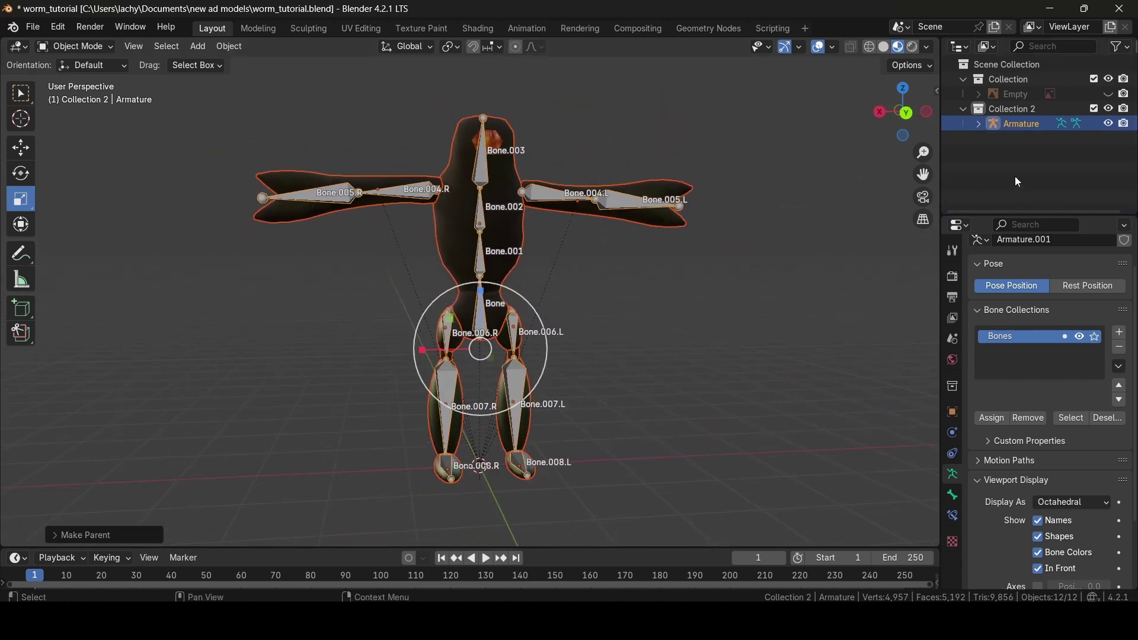
left_click(757, 260)
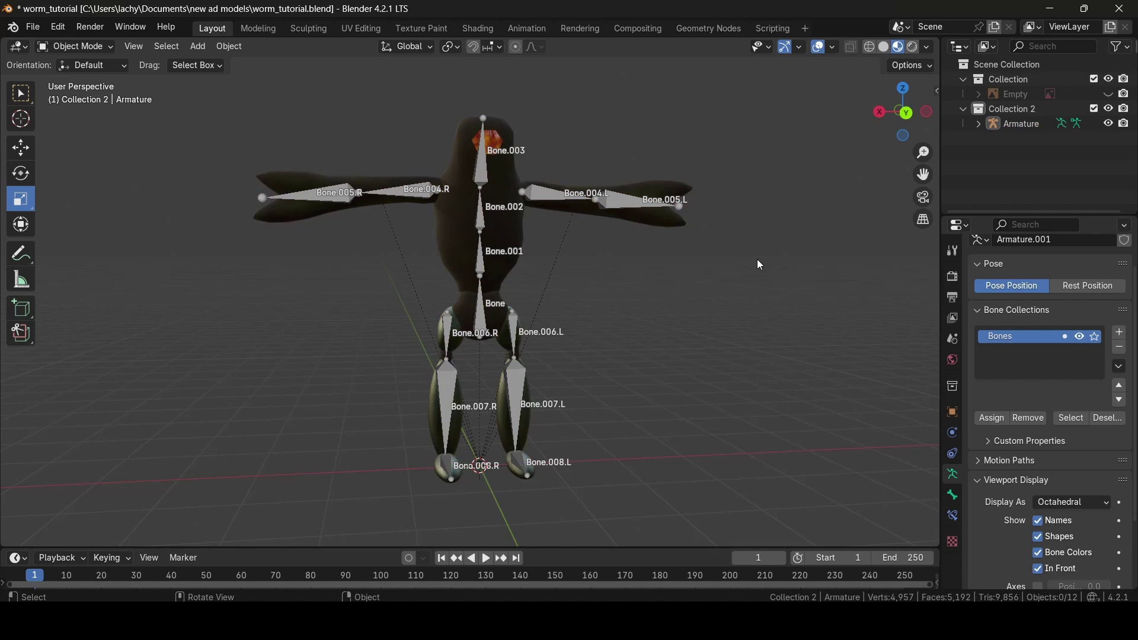
With only the armature selected, hide the bone names in the viewport
key("ctrl+z")
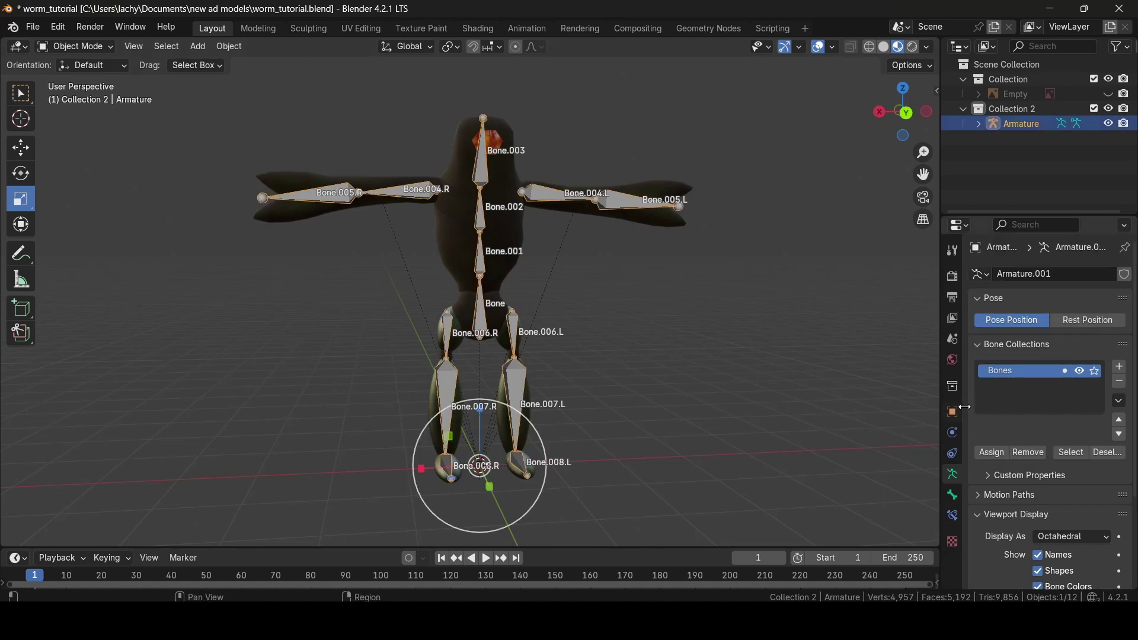
scroll(1052, 434, "down", 5)
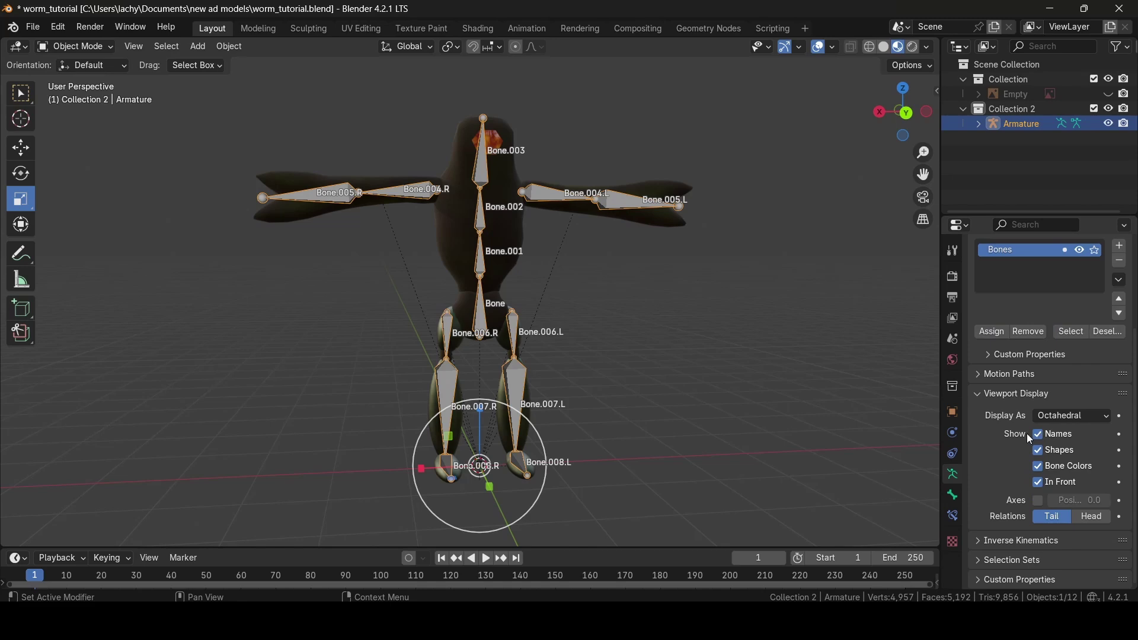
left_click(1042, 437)
mouse_move(716, 365)
middle_mouse_down()
mouse_move(622, 361)
mouse_move(781, 379)
mouse_move(727, 378)
mouse_move(722, 368)
middle_mouse_up()
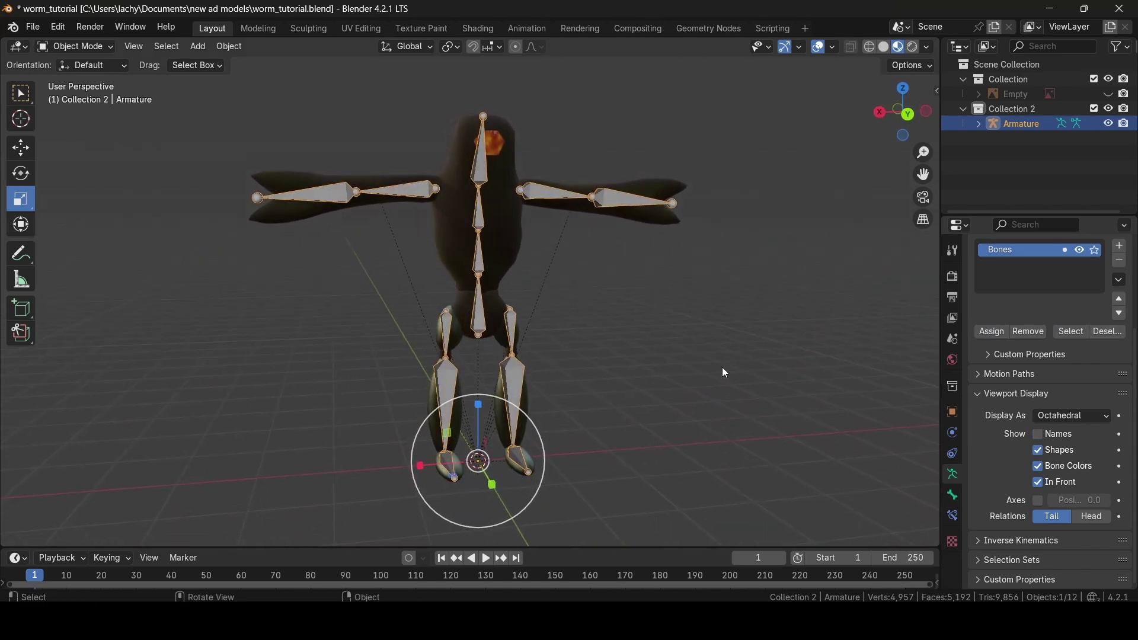
Switch the armature from Object Mode to Pose Mode
scroll(722, 367, "down", 1)
left_click(21, 148)
scroll(506, 248, "up", 1)
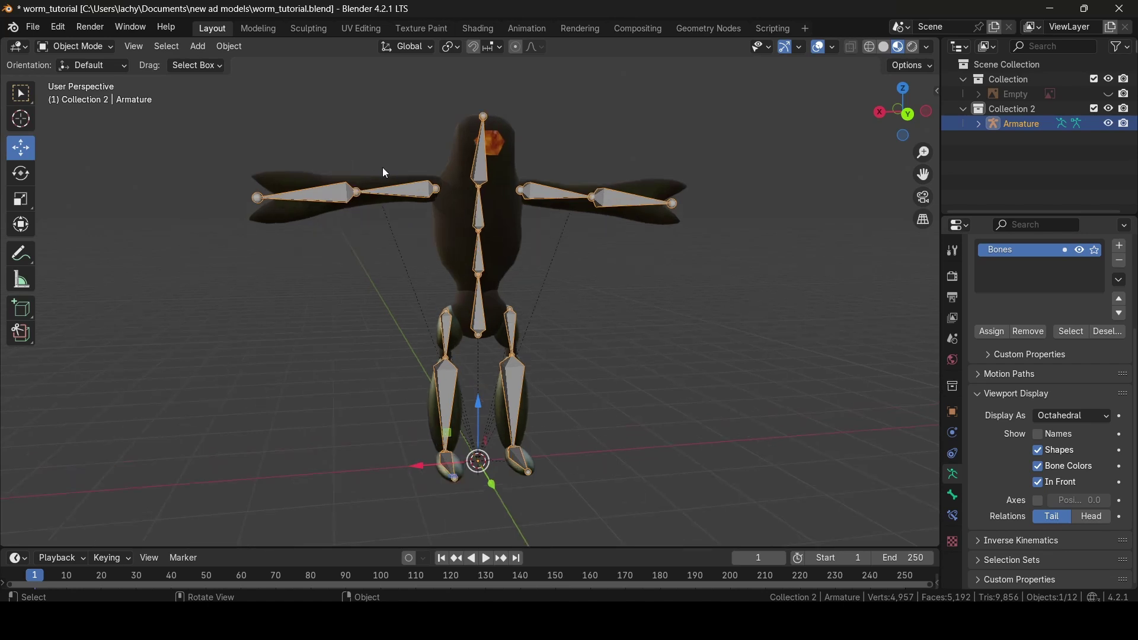
left_click(100, 48)
left_click(100, 97)
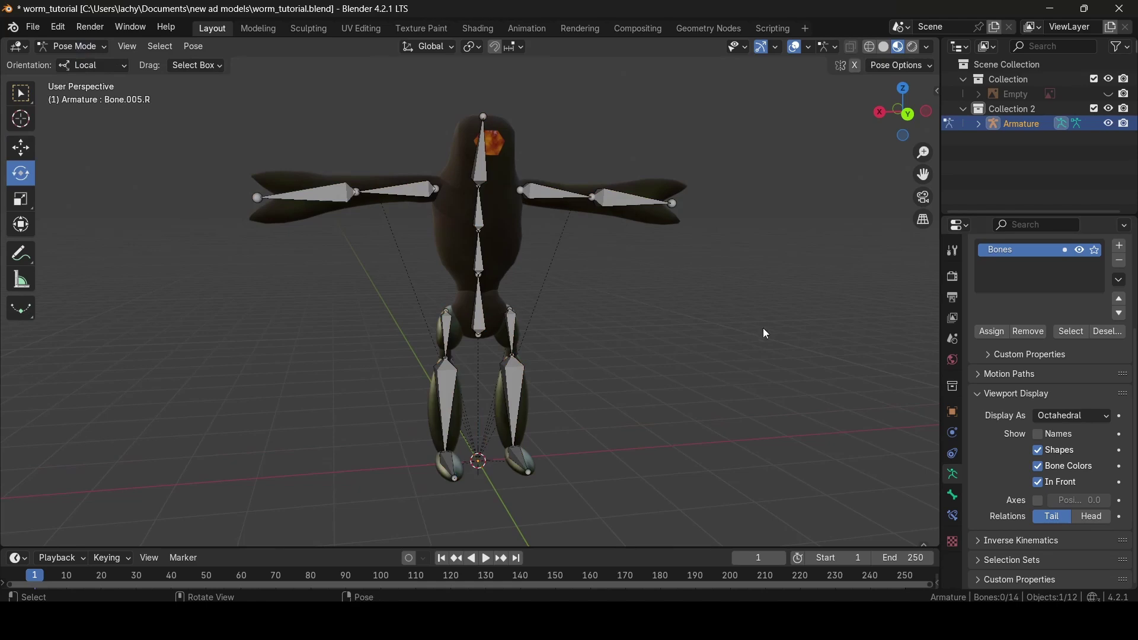
Rotate the upper arm bone Bone.004.R and the forearm bone Bone.005.R to bend the .R arm
middle_click_drag(763, 329, 478, 244)
left_click(394, 186)
left_click_drag(404, 240, 431, 236)
middle_click_drag(432, 236, 293, 255)
left_click(282, 222)
left_click_drag(311, 239, 365, 239)
Rotate Bone.004.L so the .L arm hangs down, and swing its forearm bone Bone.005.L forward
middle_click_drag(365, 239, 655, 193)
left_click(639, 166)
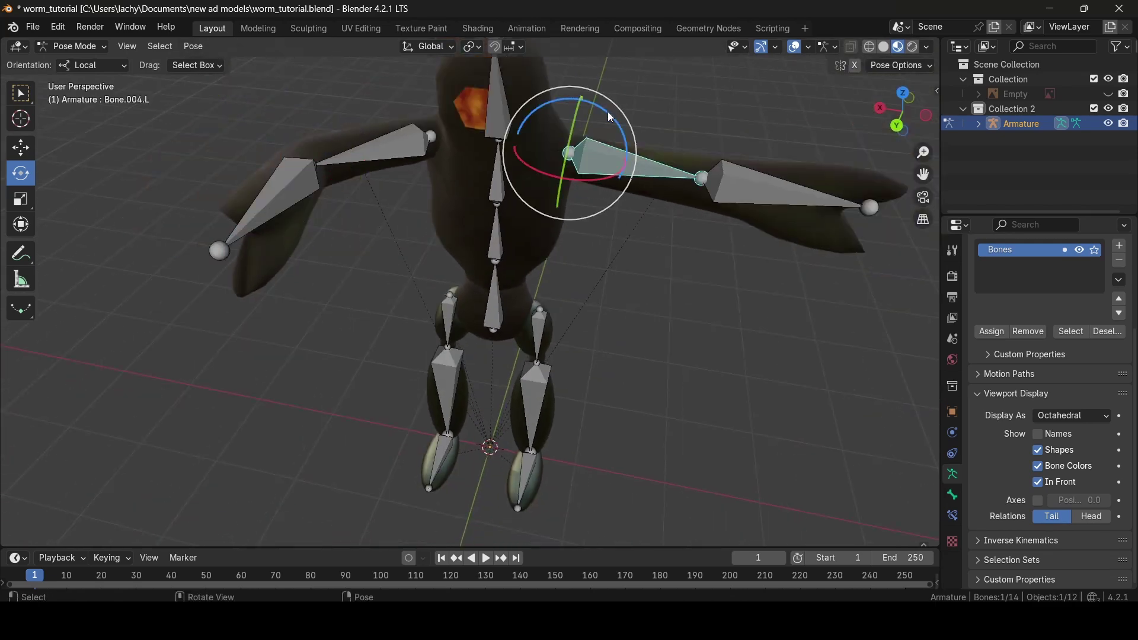
left_click_drag(606, 111, 635, 166)
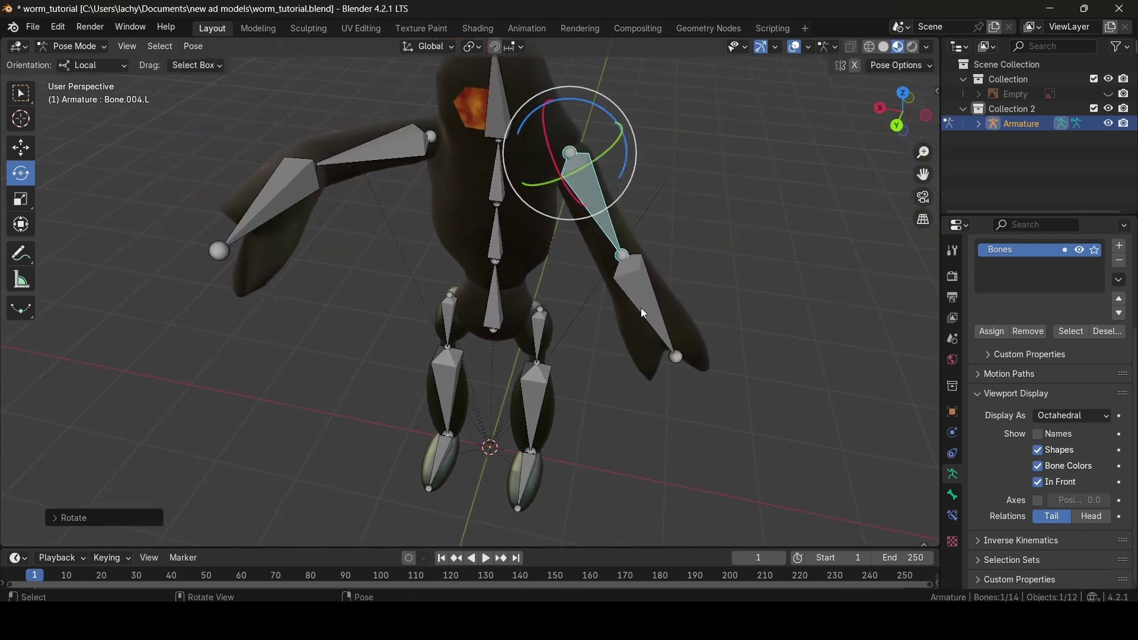
left_click(641, 308)
middle_click_drag(641, 307, 571, 331)
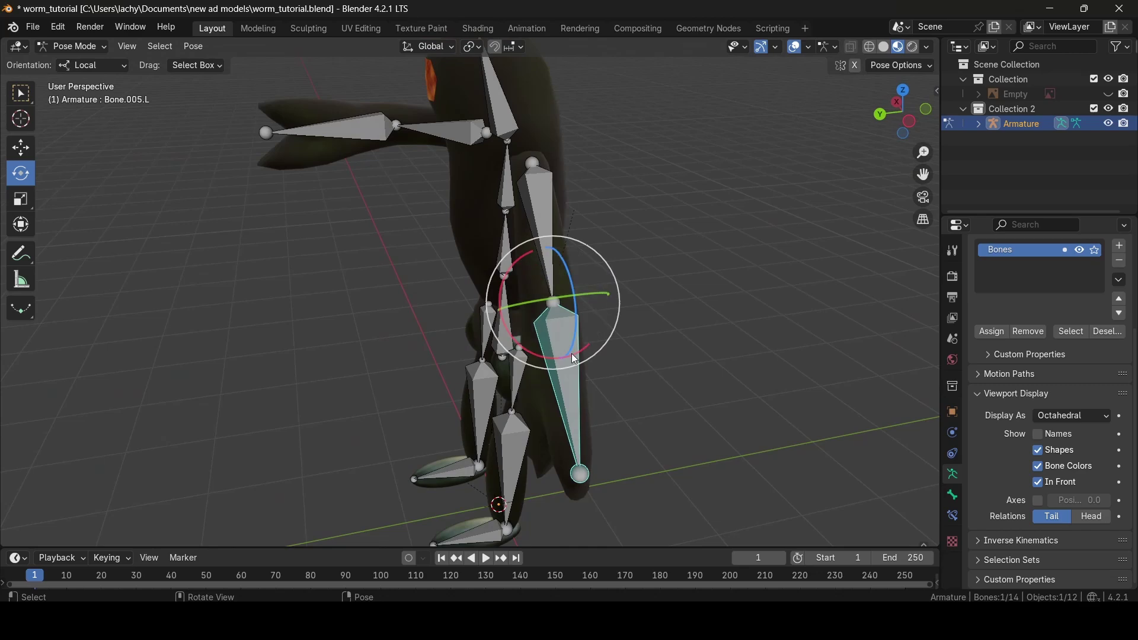
left_click_drag(571, 354, 545, 339)
Bend the .R knee backward with Bone.007.R and raise the thigh bone Bone.006.R forward
middle_click_drag(546, 339, 777, 293)
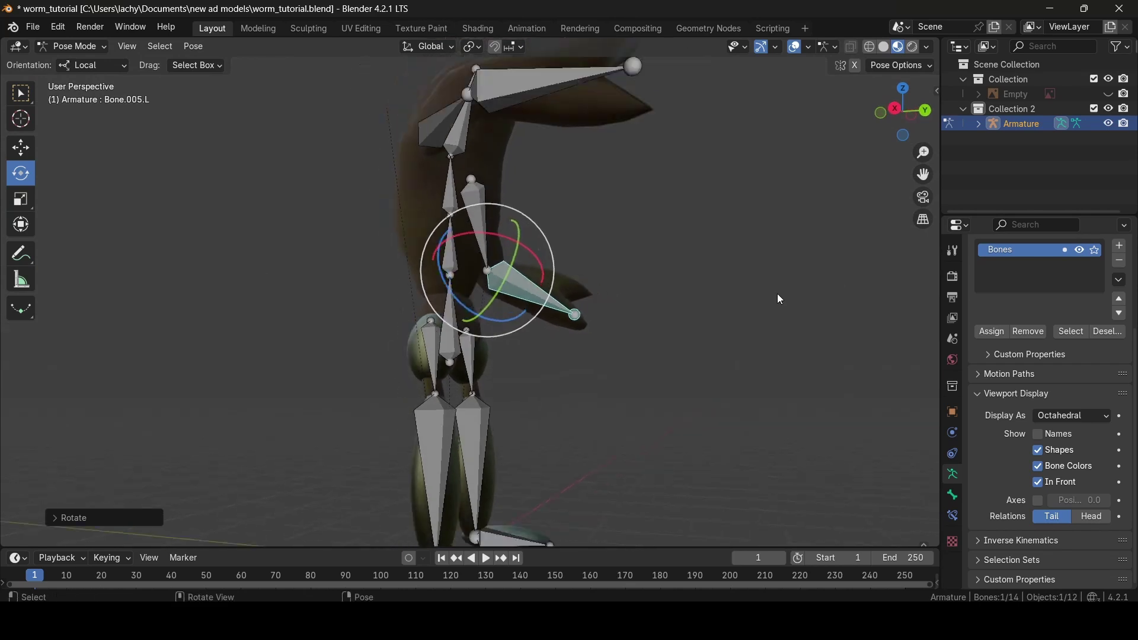
left_click(436, 388)
left_click_drag(467, 358, 439, 387)
left_click(405, 409)
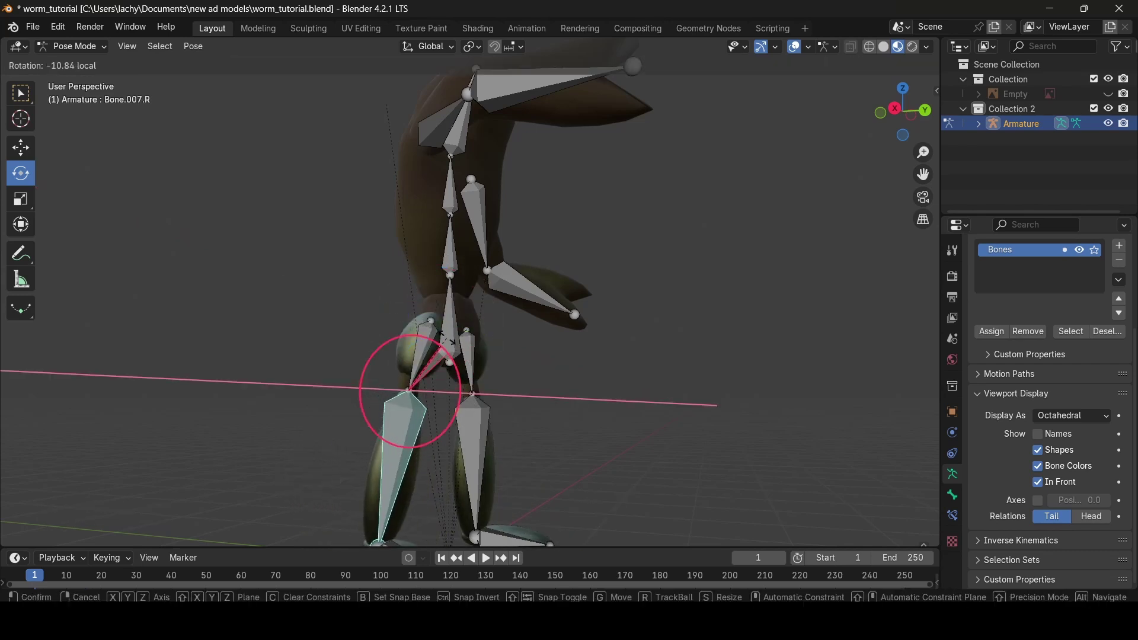
left_click(439, 385)
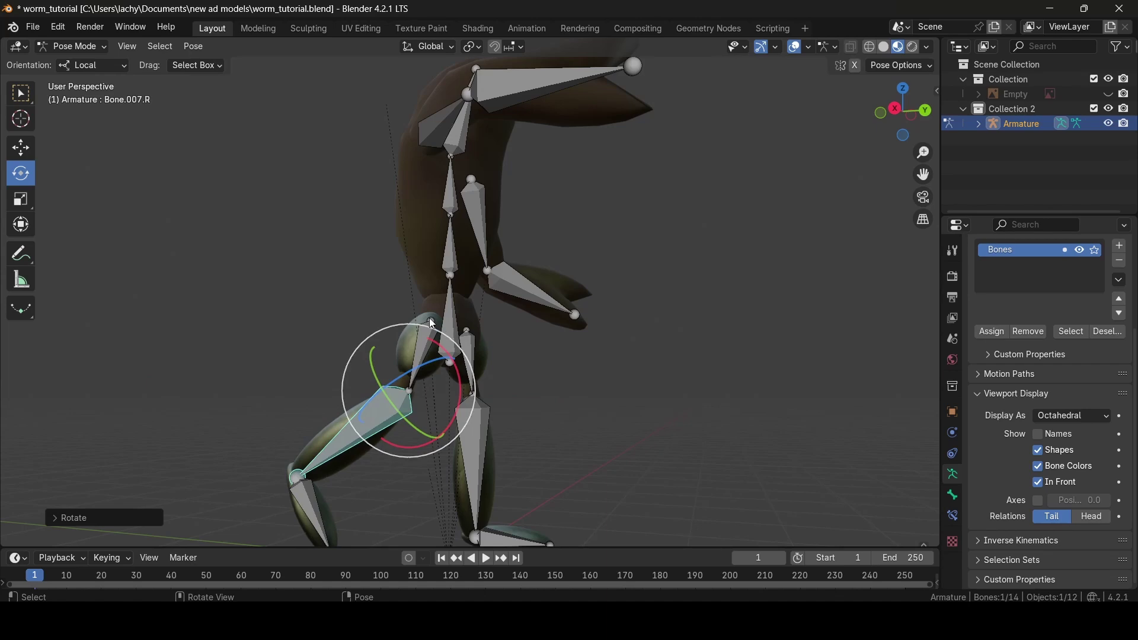
left_click(442, 334)
left_click_drag(489, 305, 662, 323)
Rotate the .L thigh bone Bone.006.L, bend the knee backward with Bone.007.L, and clear the bone selection
middle_click_drag(659, 317, 522, 339)
left_click(529, 320)
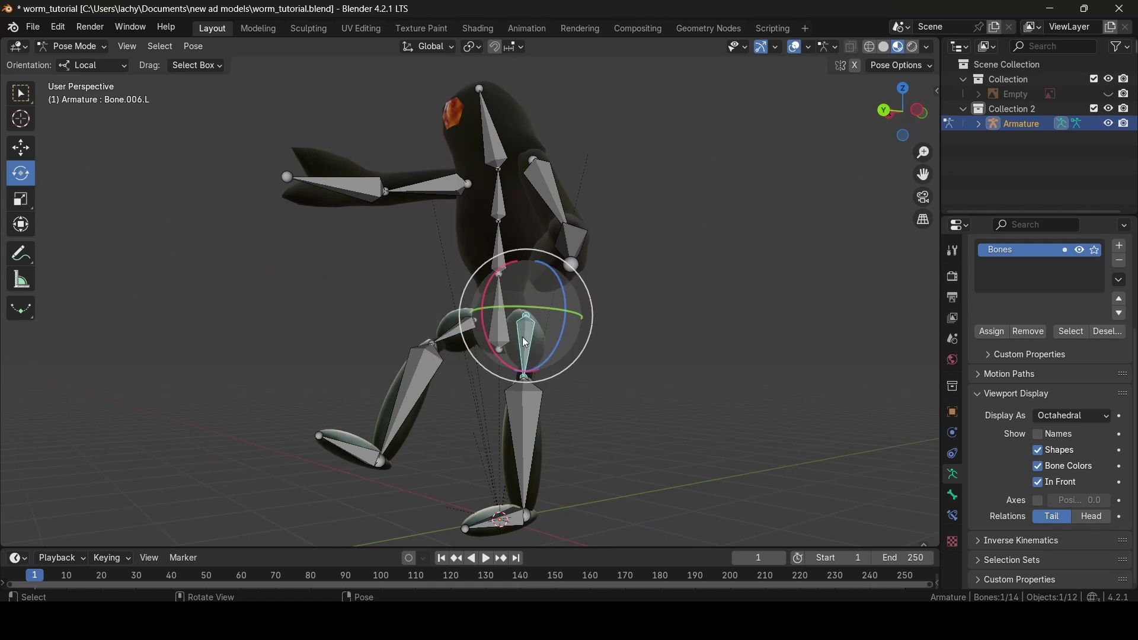
left_click_drag(529, 323, 555, 403)
left_click(580, 417)
middle_click_drag(555, 403, 480, 436)
left_click(692, 443)
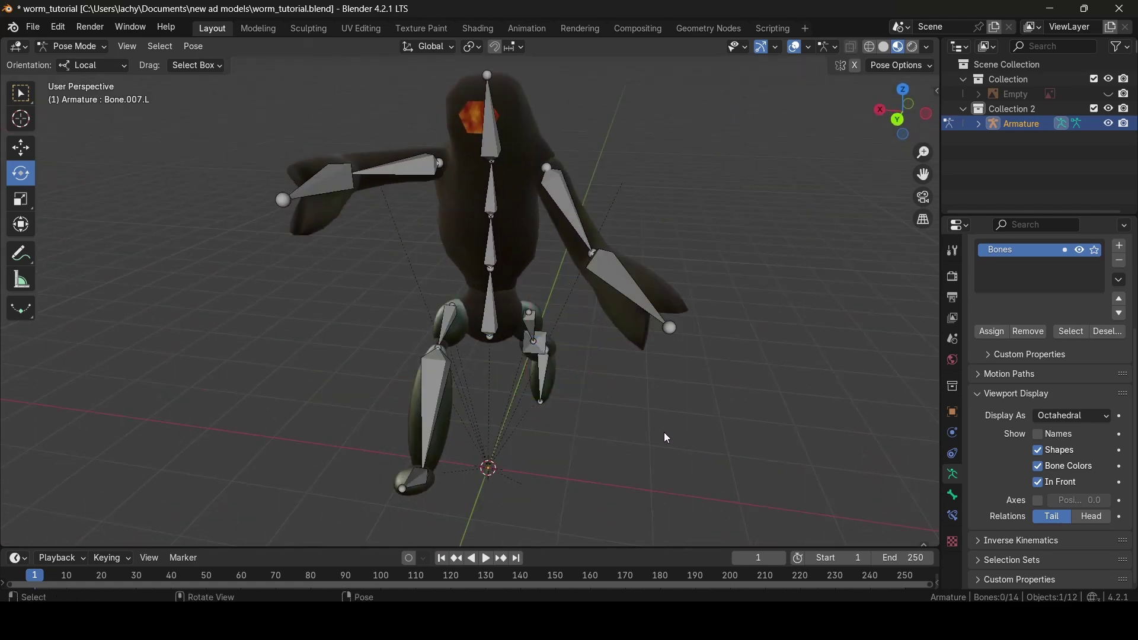
Hide the viewport overlays to examine the posed character without bones, and turn them back on
middle_click_drag(664, 432, 631, 428)
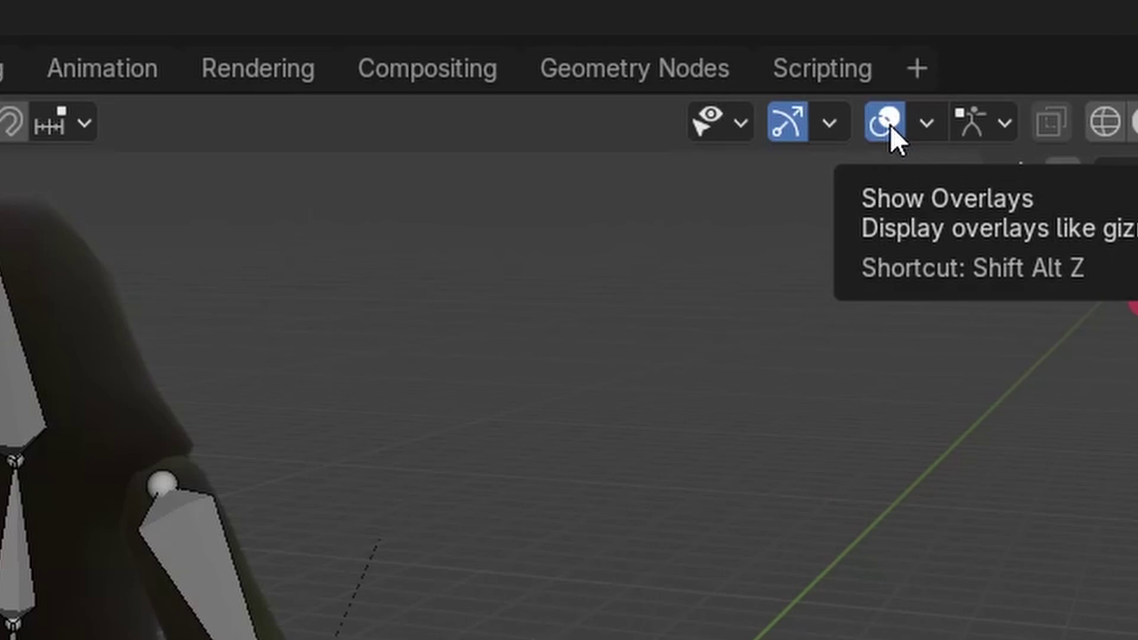
left_click(891, 126)
middle_click_drag(593, 284, 791, 275)
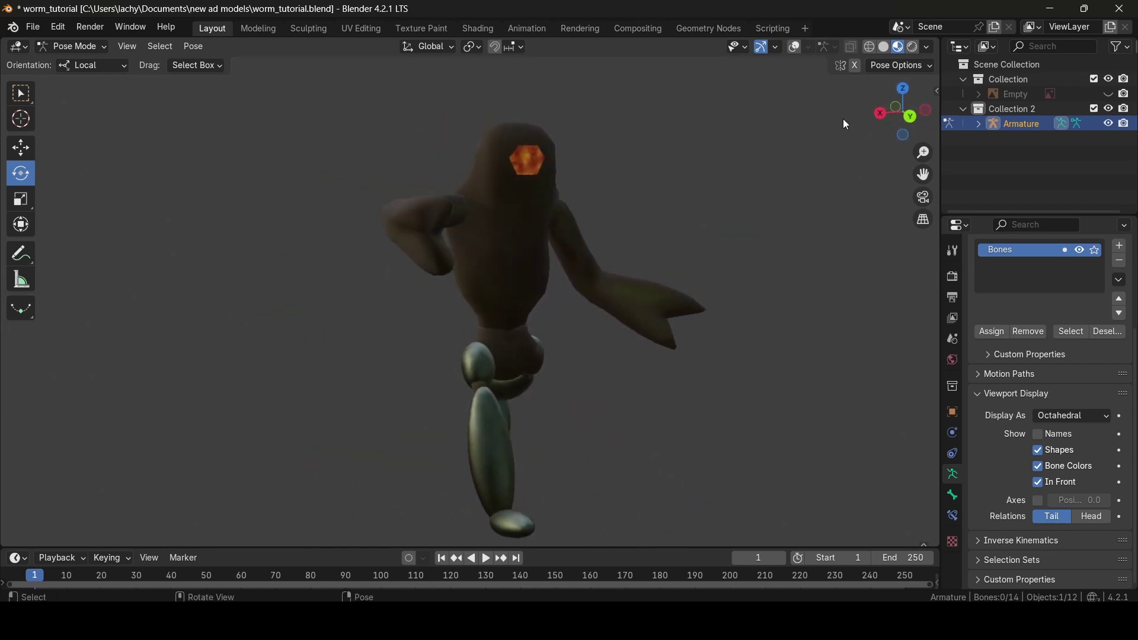
left_click(794, 48)
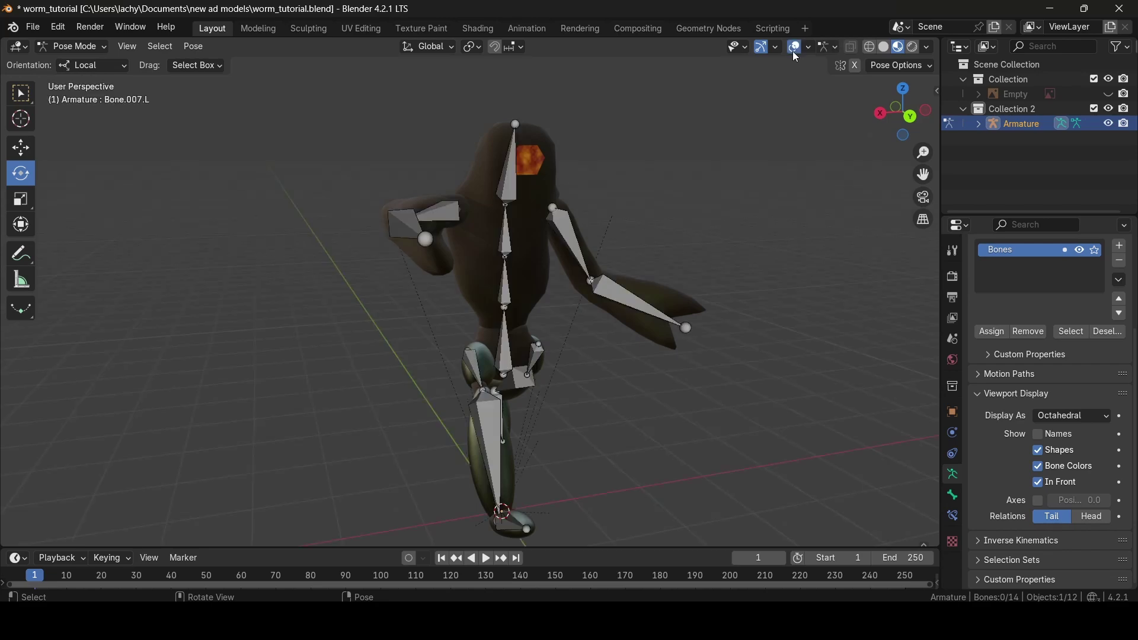
Rotate the upper spine bone Bone.002 to bend the torso and head far forward
middle_click_drag(643, 218, 540, 231)
left_click(516, 234)
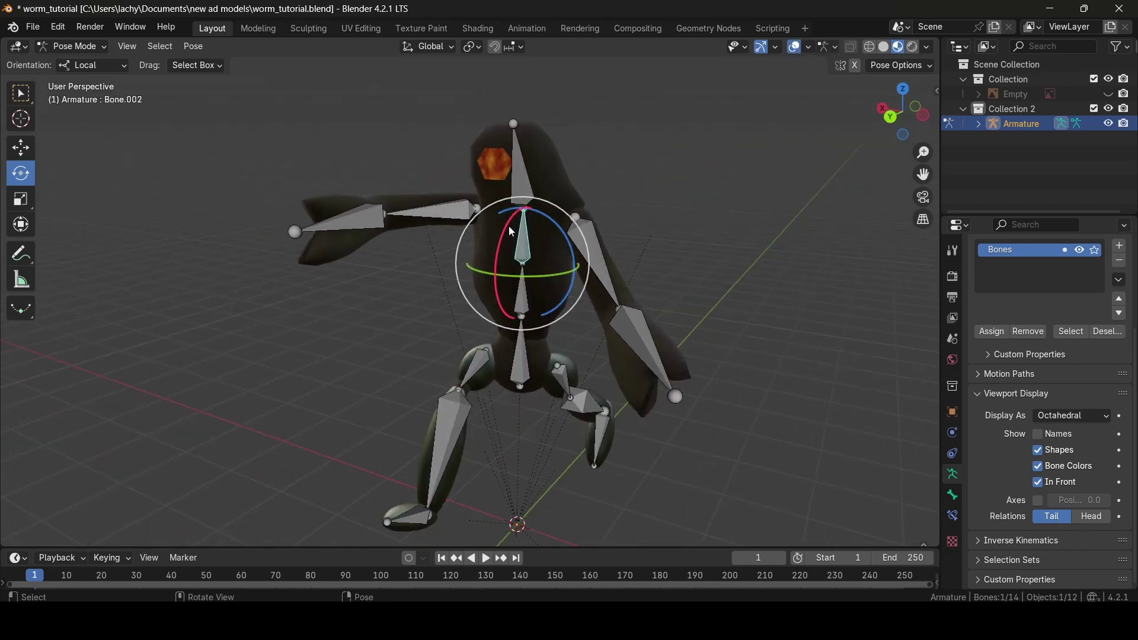
left_click_drag(509, 226, 552, 235)
middle_click_drag(552, 235, 681, 240)
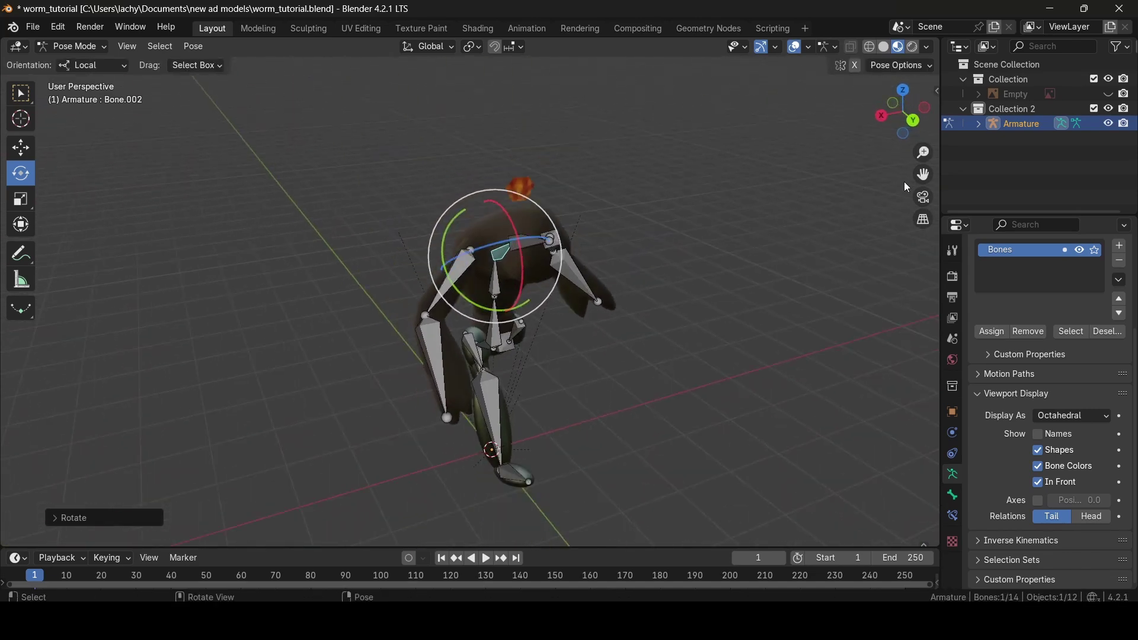
Examine up close how the orange eye sits relative to the head in the bent pose
left_click_drag(924, 174, 919, 189)
scroll(762, 219, "up", 5)
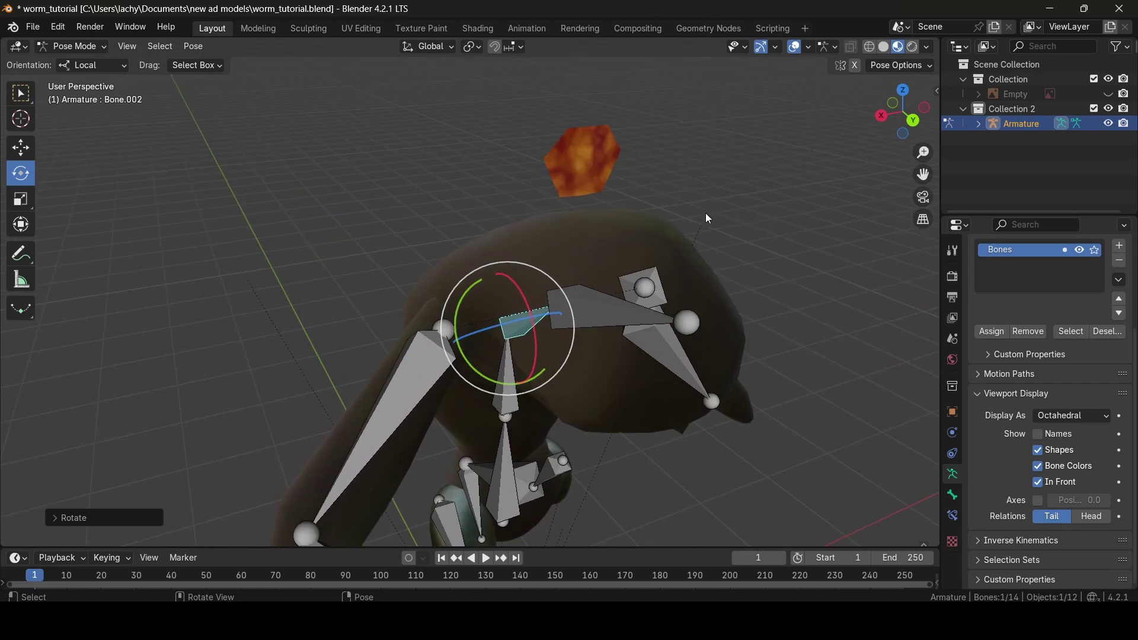
middle_click_drag(709, 219, 634, 230)
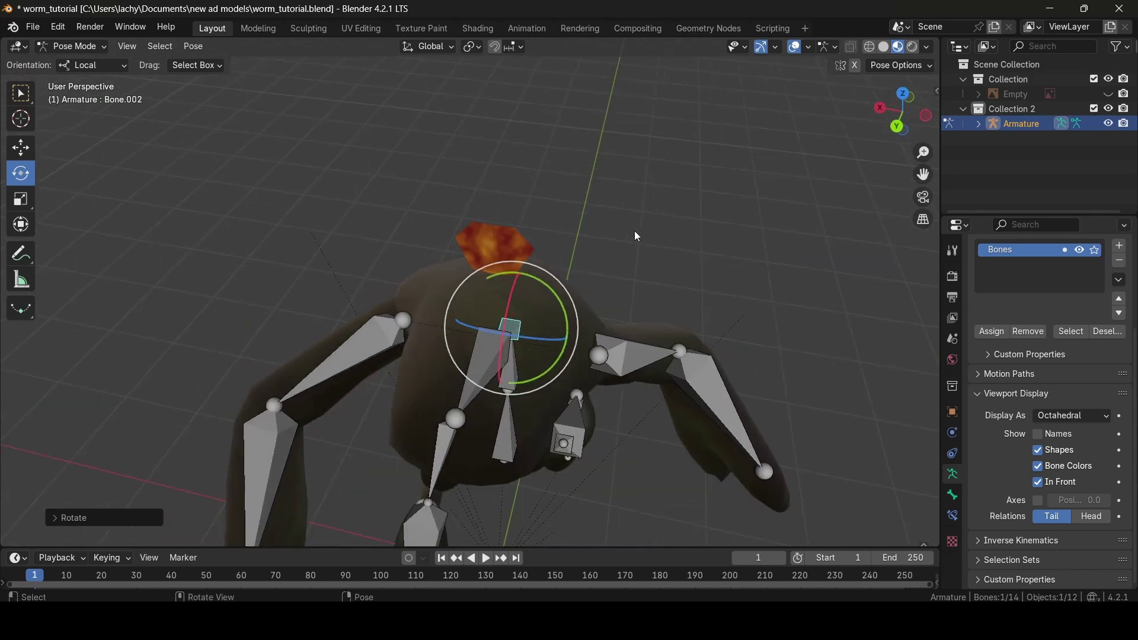
scroll(634, 230, "up", 5)
scroll(635, 227, "down", 5)
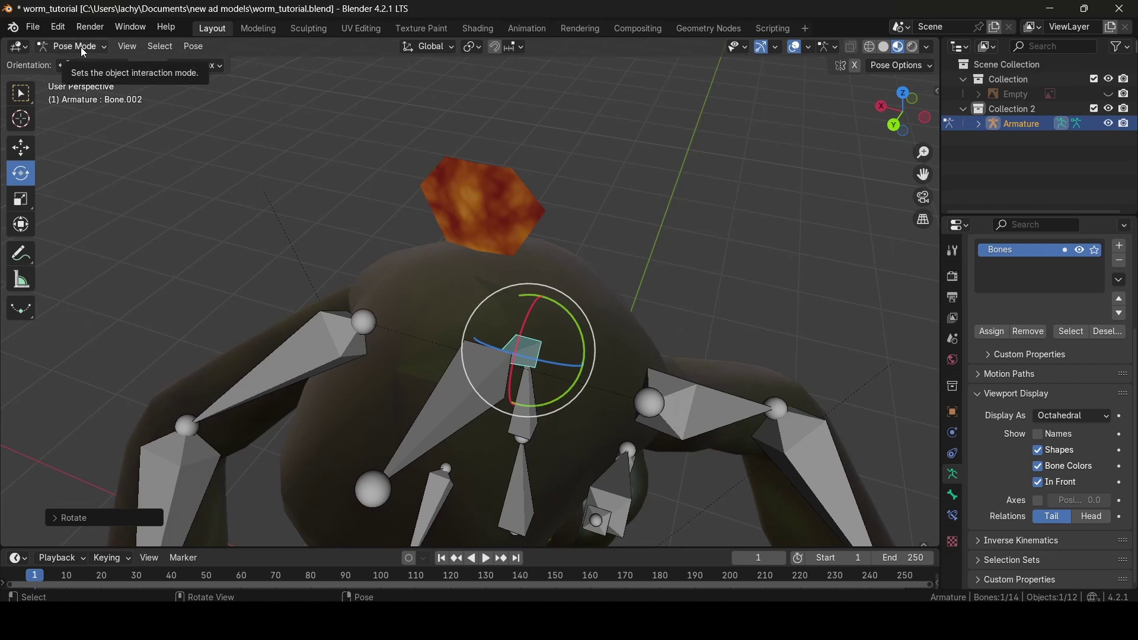
middle_click_drag(512, 283, 599, 340)
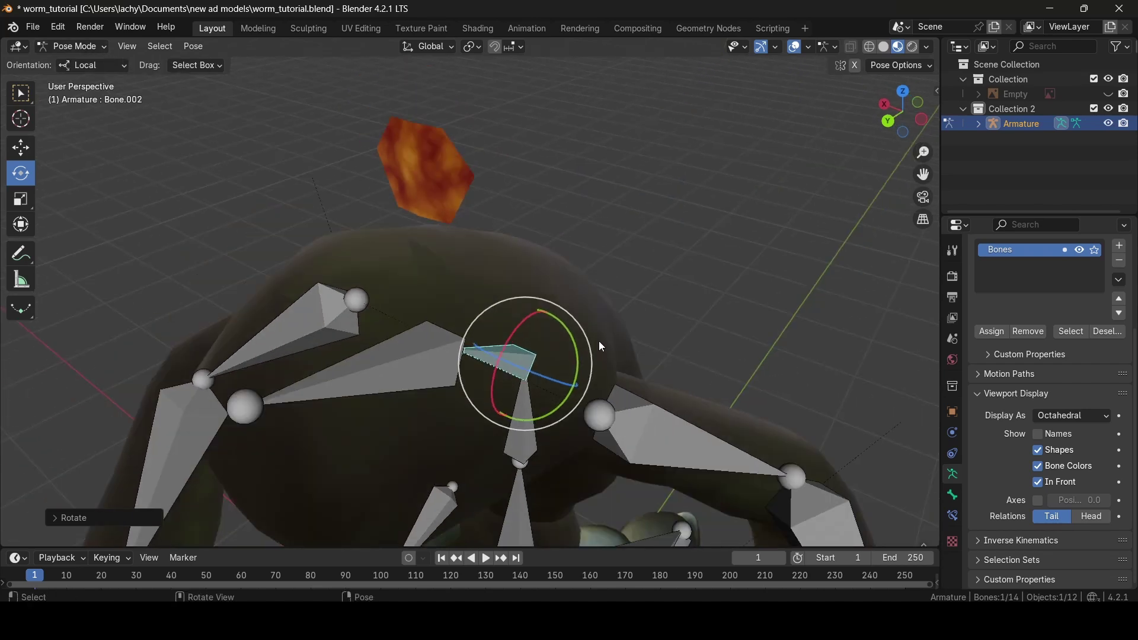
Leave Pose Mode, look at the body mesh's eye area in Edit Mode, and return to Object Mode
left_click(76, 48)
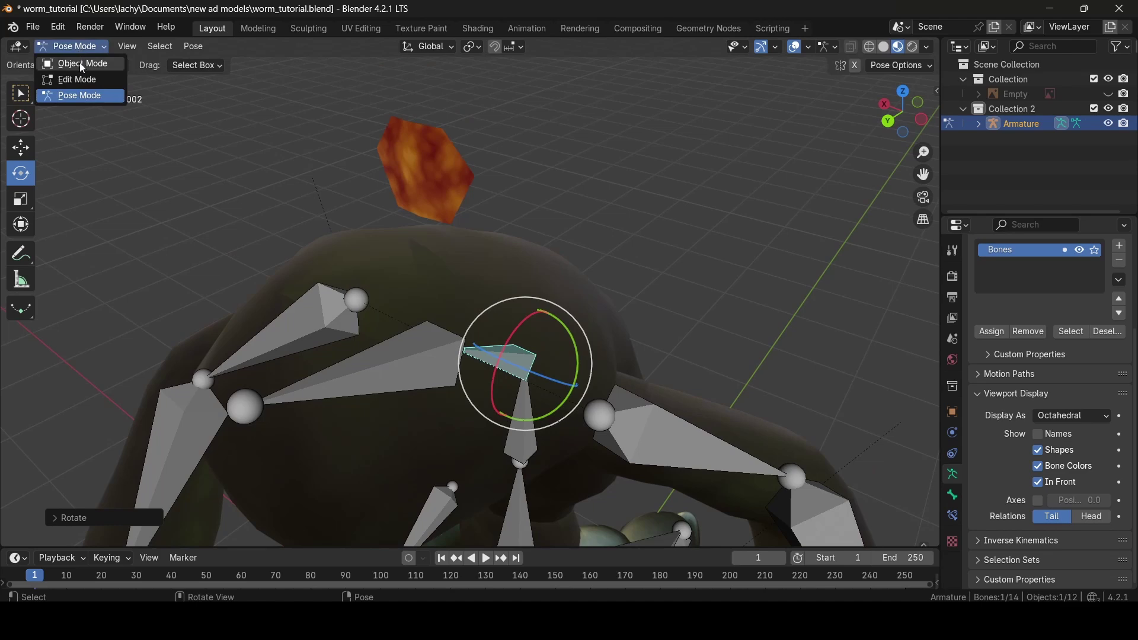
left_click(79, 62)
left_click(450, 186)
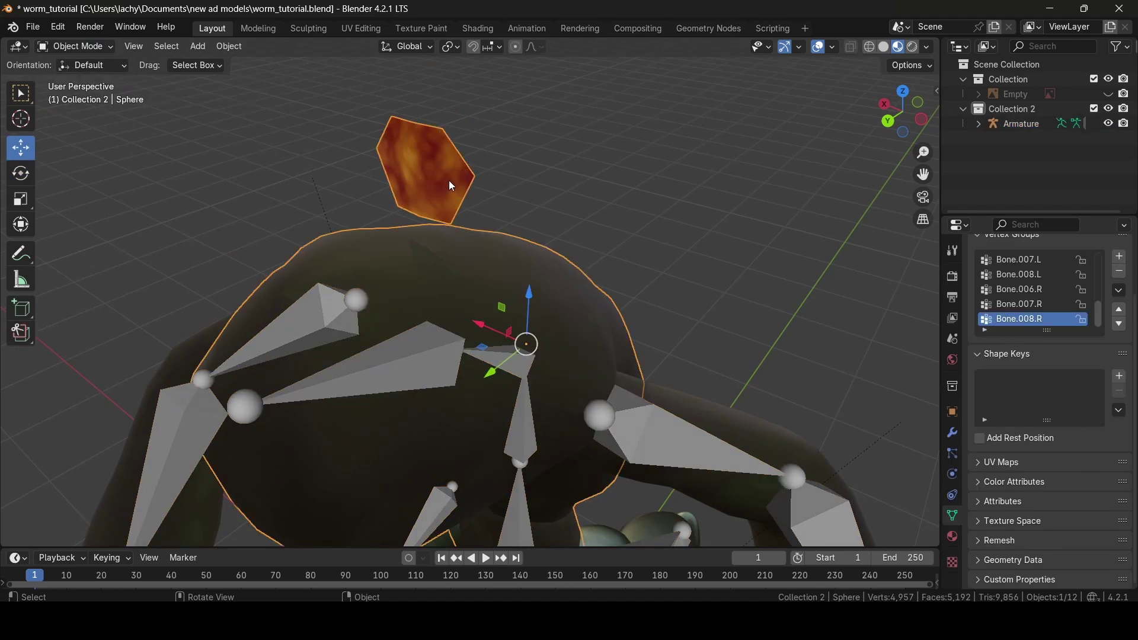
mouse_move(449, 181)
middle_mouse_down()
mouse_move(528, 193)
mouse_move(375, 159)
mouse_move(479, 162)
mouse_move(451, 161)
middle_mouse_up()
left_click(94, 48)
left_click(88, 85)
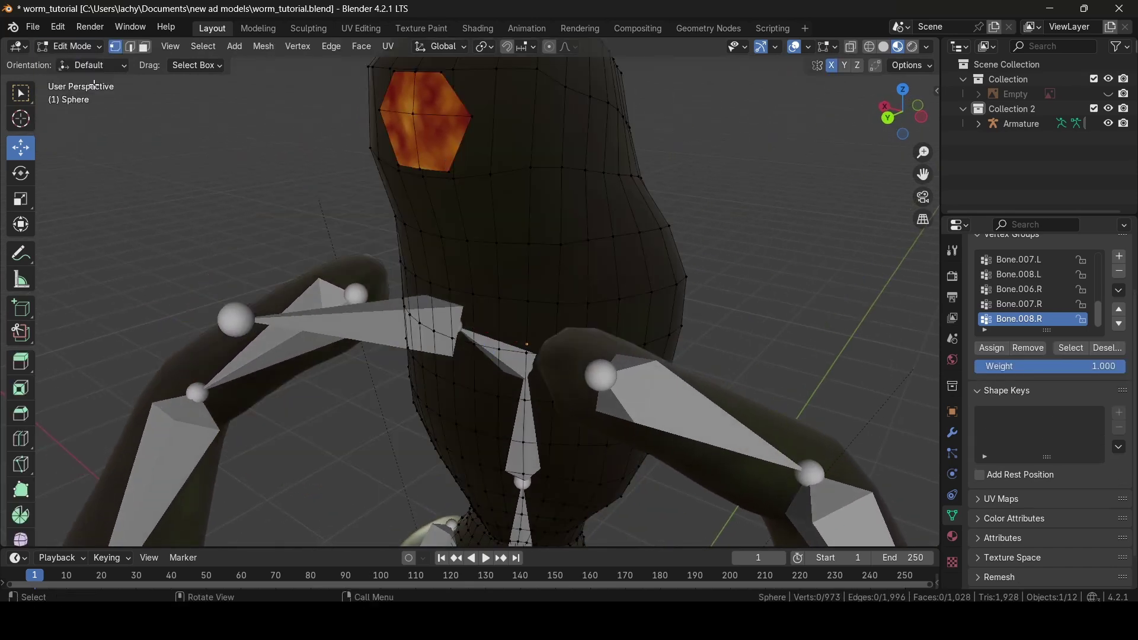
scroll(92, 85, "down", 5)
left_click(70, 47)
left_click(80, 61)
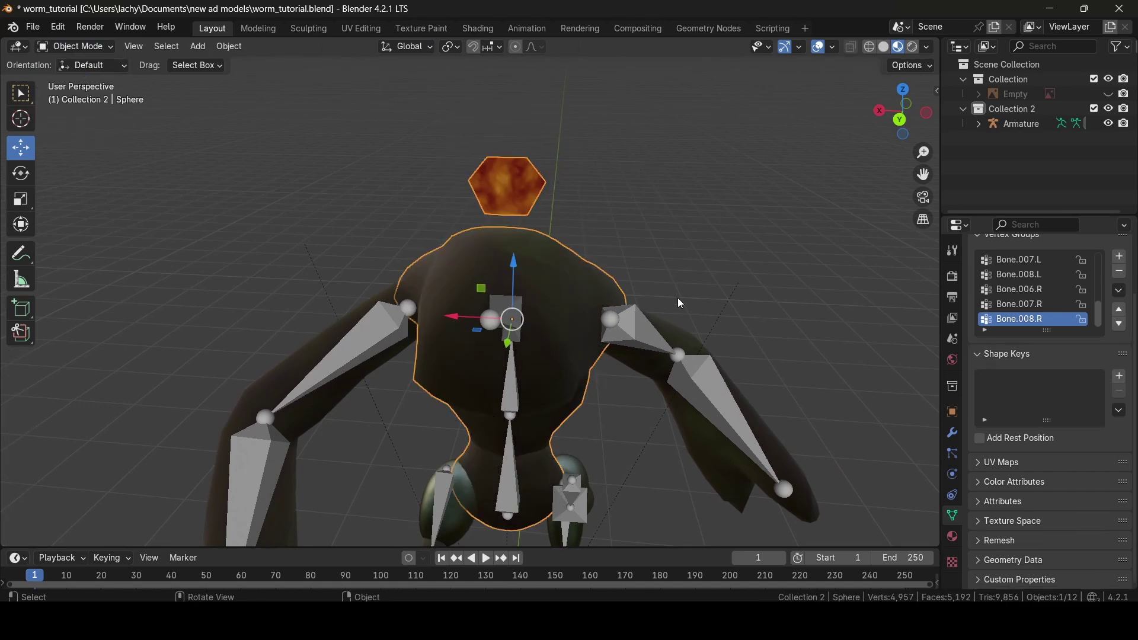
Turn on bone names in the armature's viewport display and clear the object selection
middle_click_drag(681, 303, 504, 321)
left_click(370, 327)
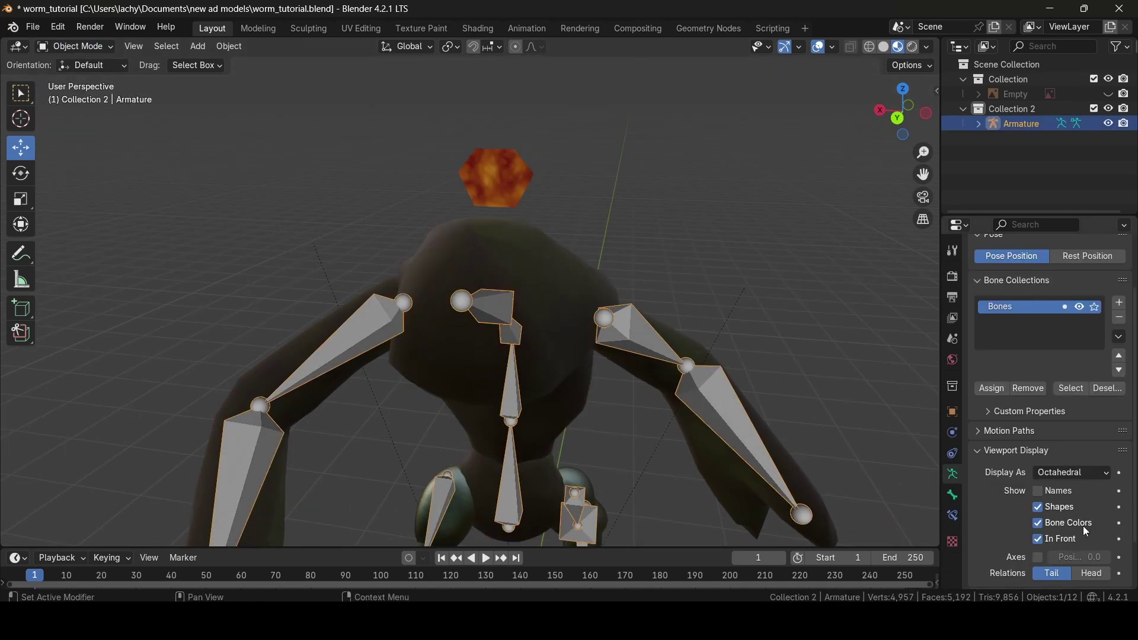
left_click(1040, 492)
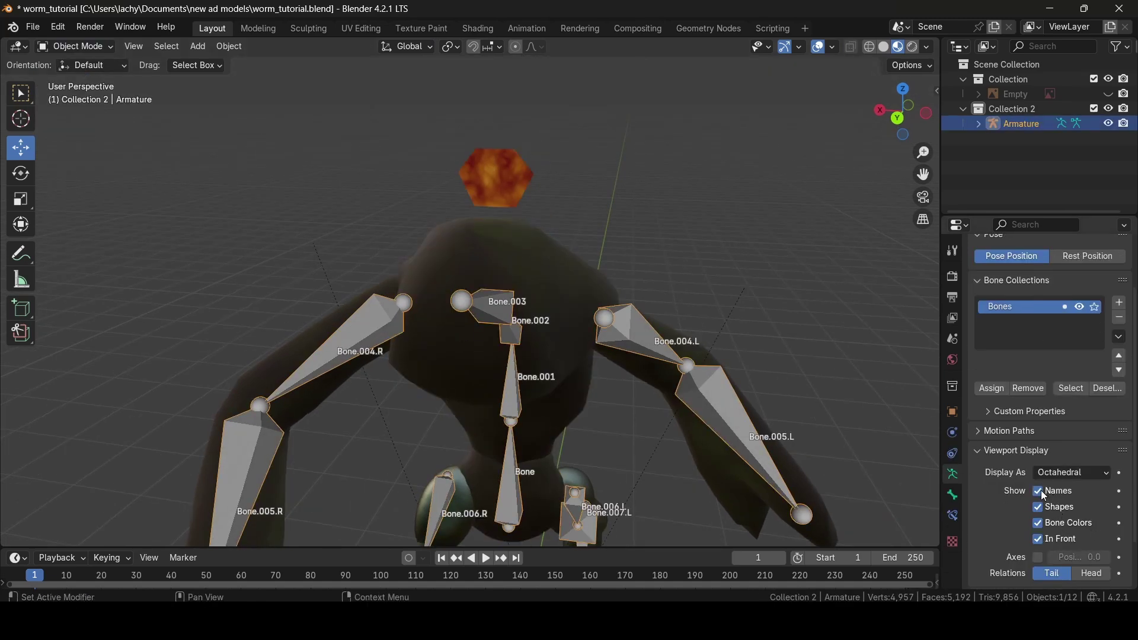
left_click(671, 259)
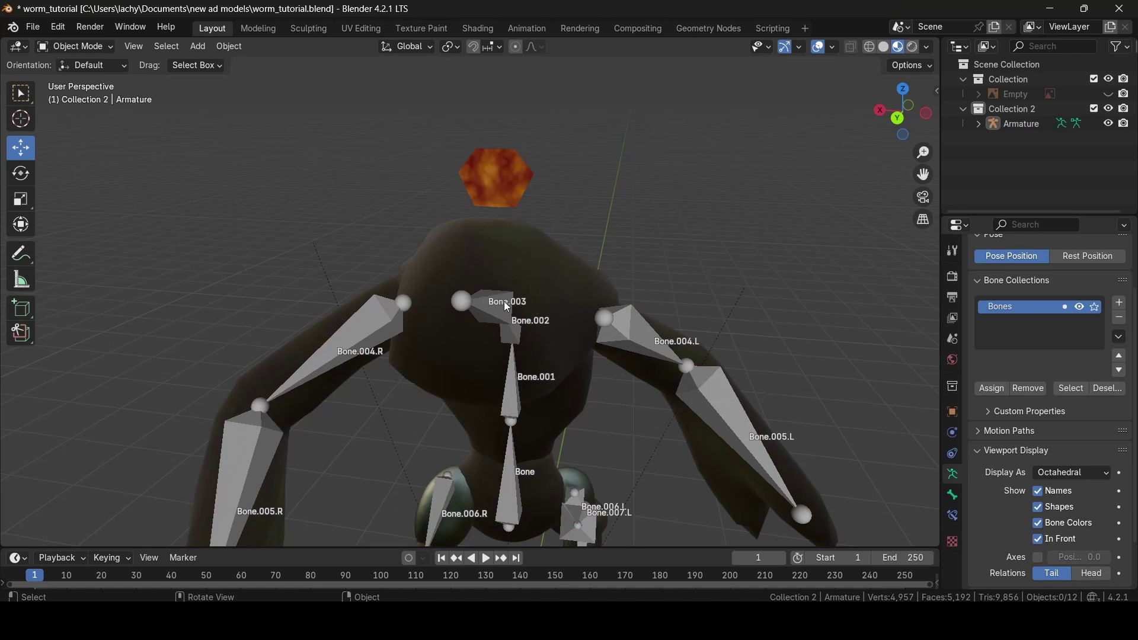
In Edit Mode on the body mesh, select all nine vertices of the orange eye
left_click(498, 187)
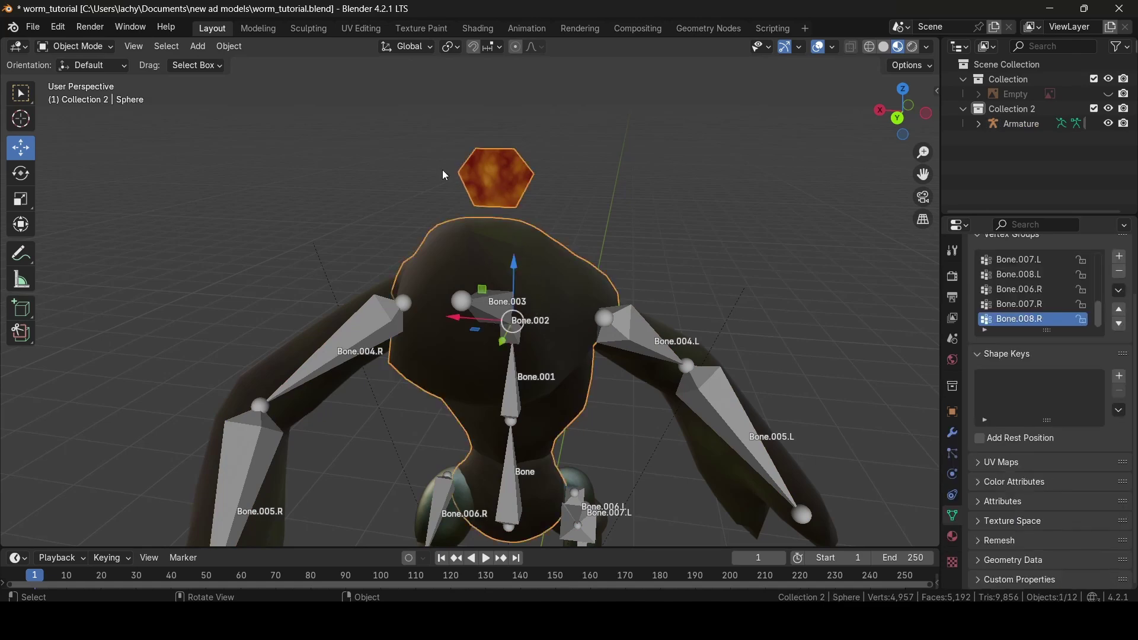
left_click(107, 47)
left_click(77, 81)
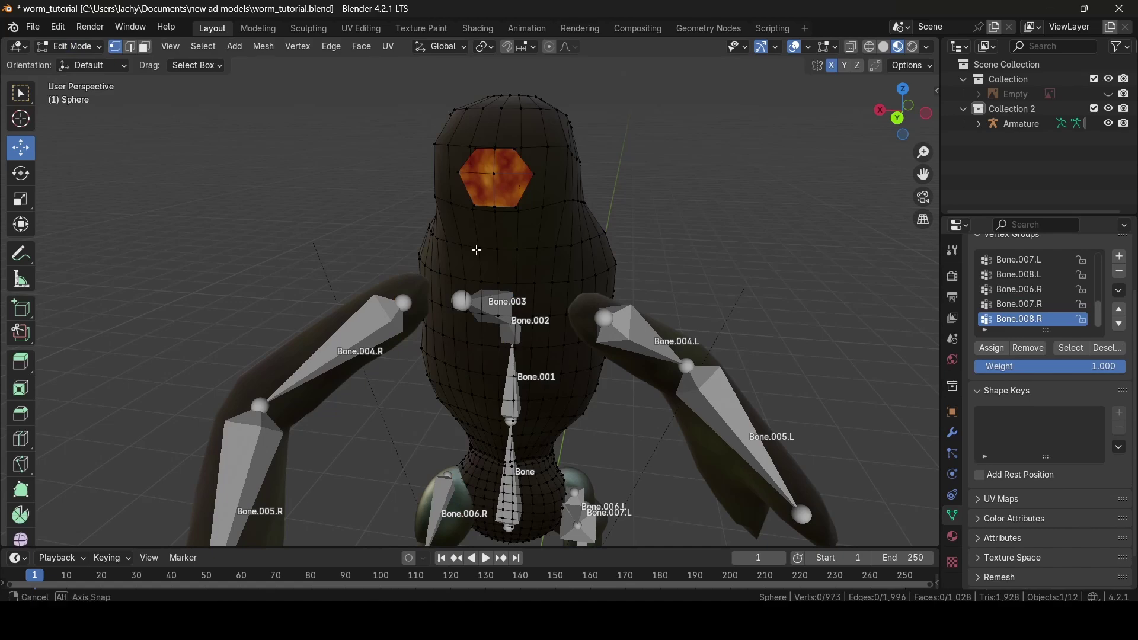
mouse_move(475, 251)
middle_mouse_down()
mouse_move(550, 246)
mouse_move(480, 244)
mouse_move(492, 244)
middle_mouse_up()
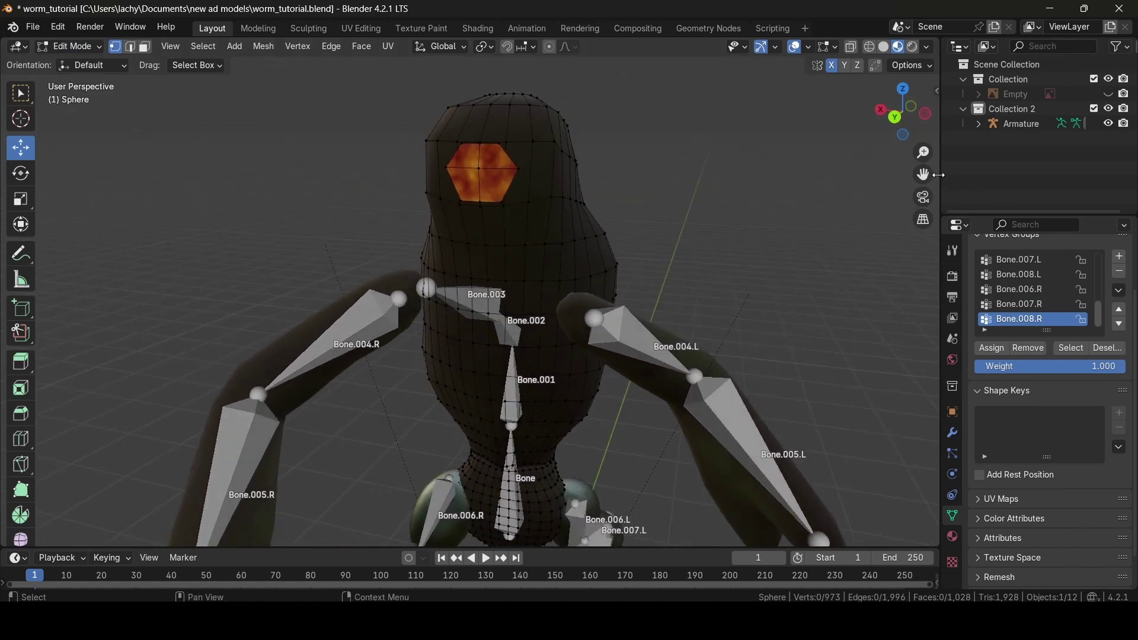
scroll(557, 236, "up", 8)
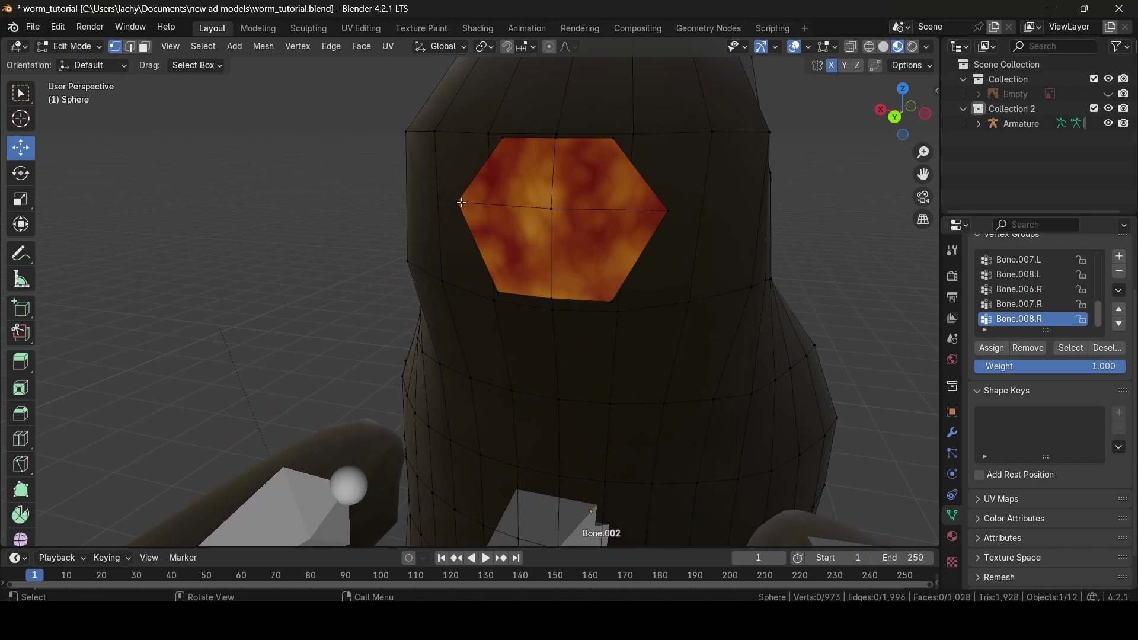
left_click(461, 202)
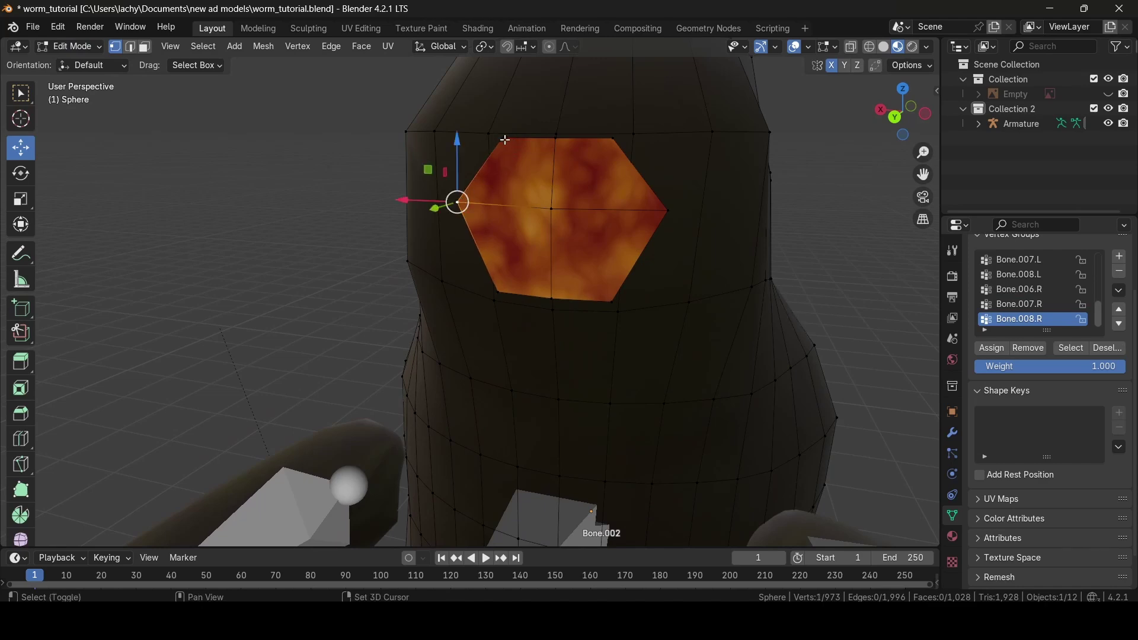
left_click(505, 140, "shift")
left_click(555, 209, "shift")
left_click(558, 145, "shift")
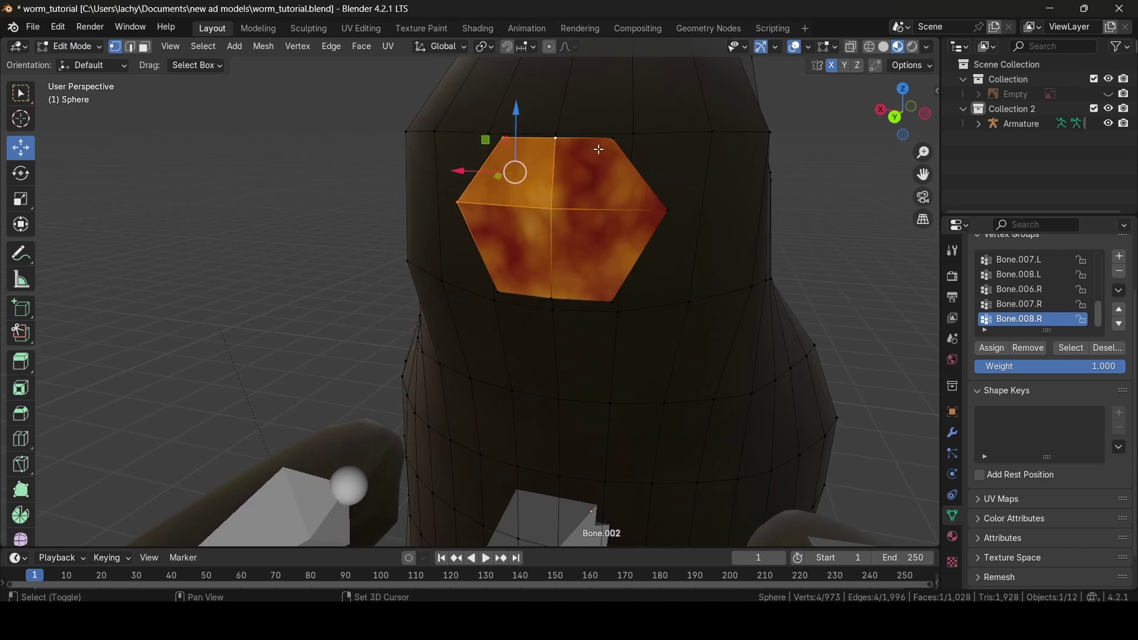
left_click(611, 140, "shift")
left_click(660, 208, "shift")
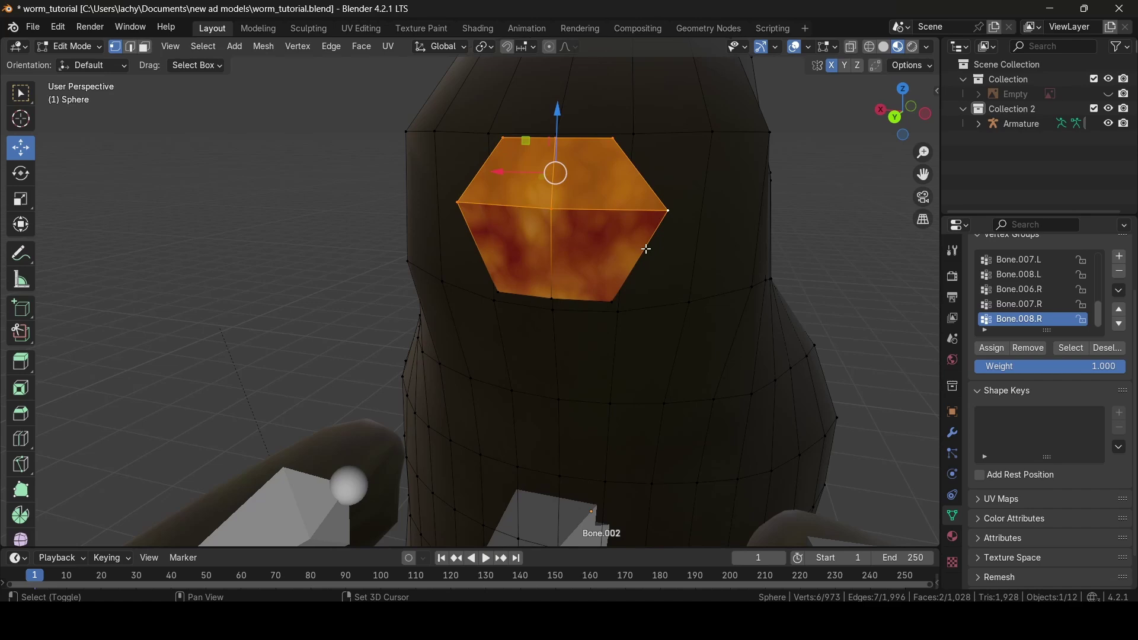
left_click(611, 296, "shift")
left_click(556, 298, "shift")
left_click(501, 292, "shift")
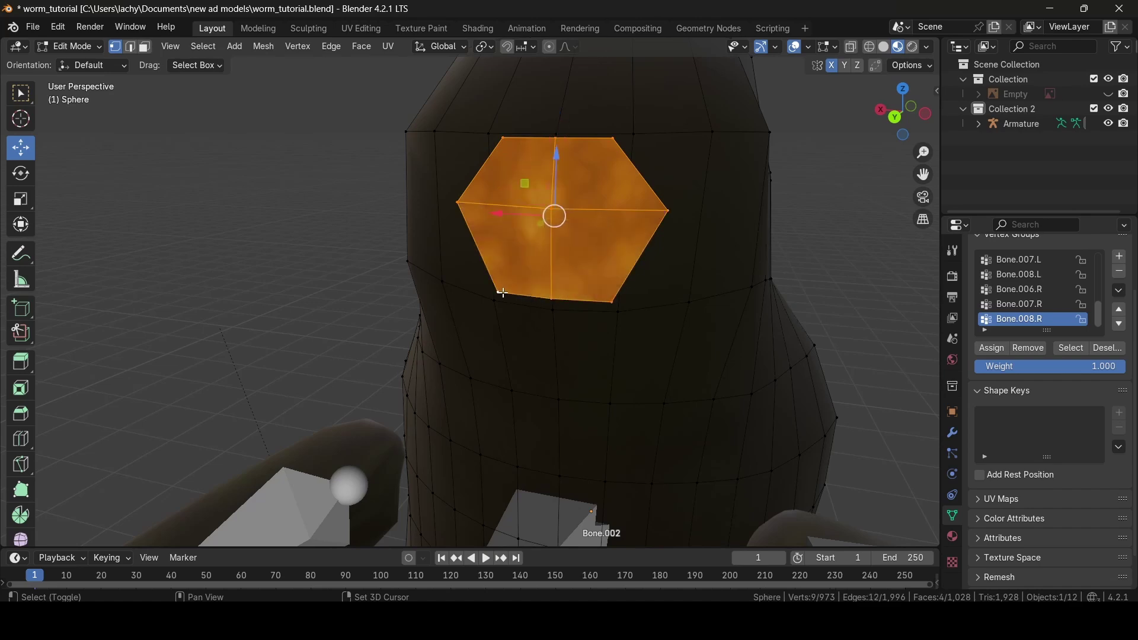
Assign the selected eye vertices to the Bone.003 vertex group with weight 1.000 and return to Object Mode
middle_click_drag(617, 263, 761, 328)
key("Escape")
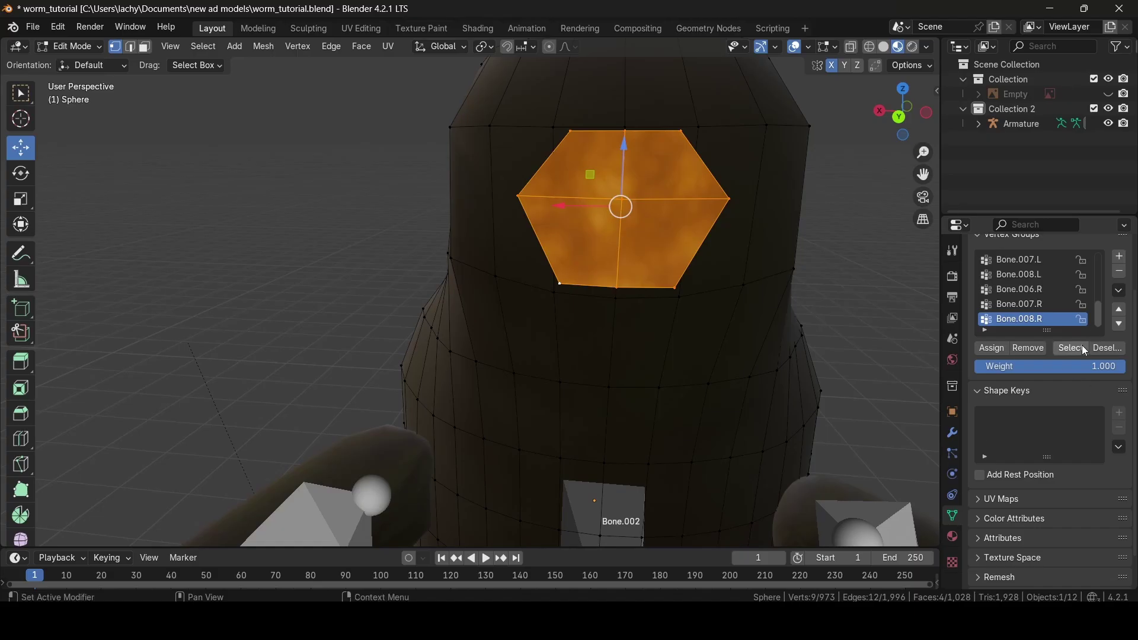
middle_click_drag(767, 321, 1071, 250)
scroll(699, 330, "up", 3)
scroll(711, 330, "up", 2)
scroll(1041, 309, "up", 8)
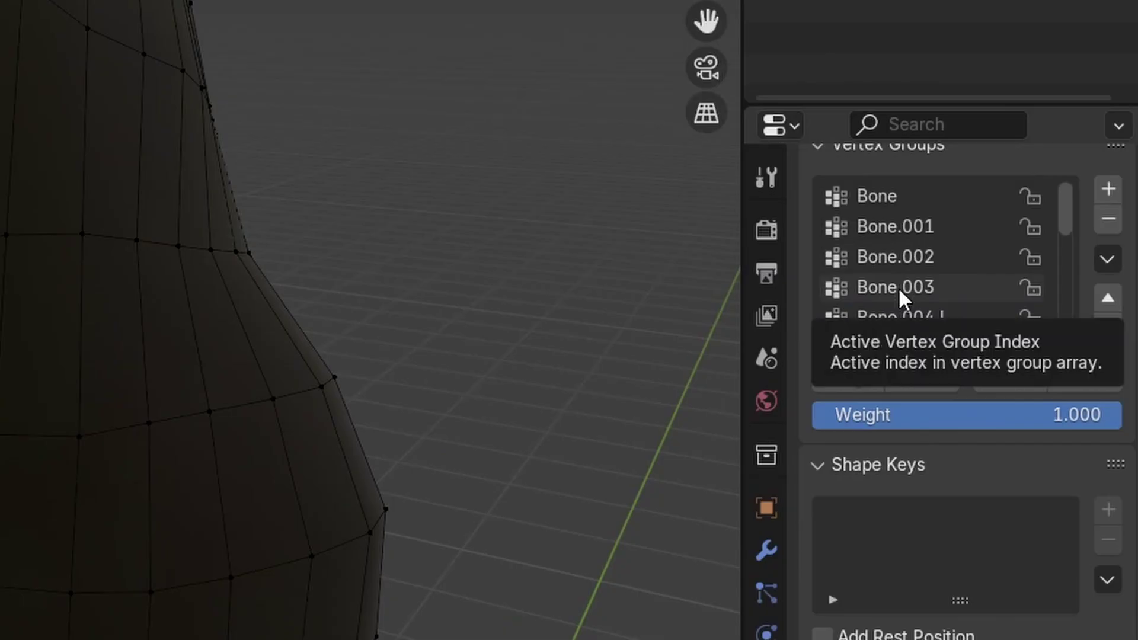
left_click(898, 287)
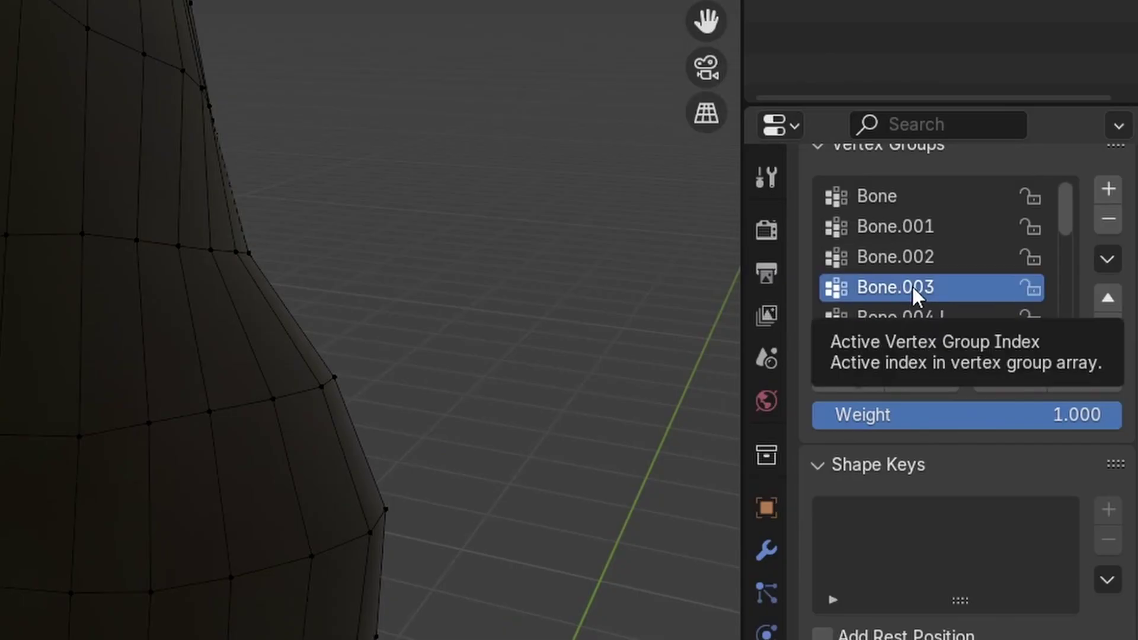
left_click(856, 376)
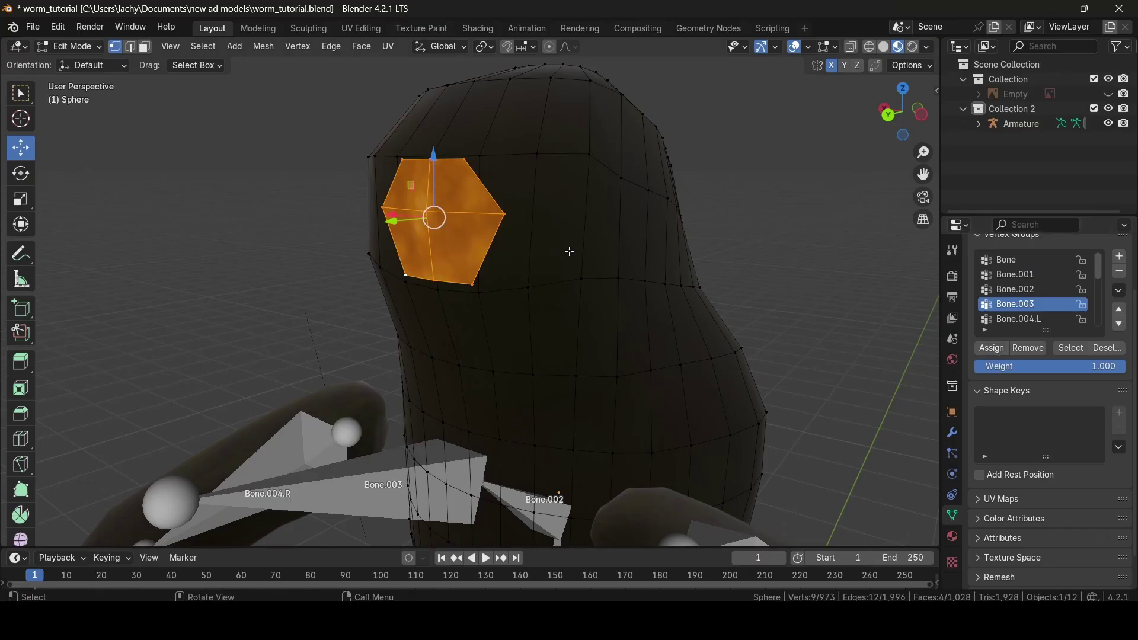
middle_click_drag(479, 219, 437, 209)
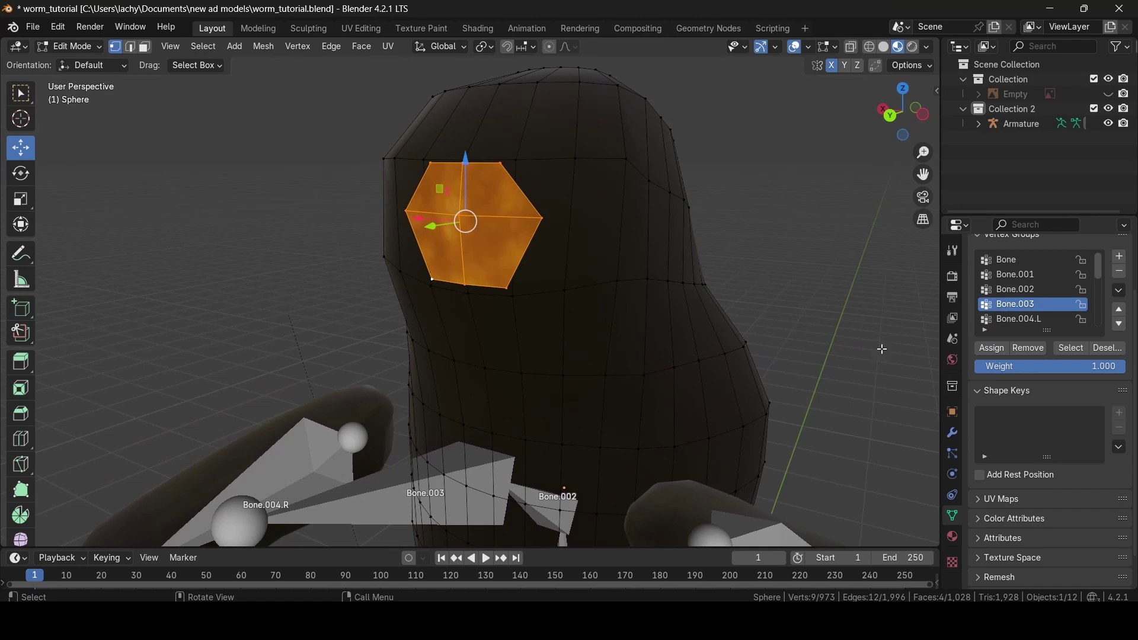
left_click(76, 47)
left_click(74, 63)
scroll(470, 249, "down", 4)
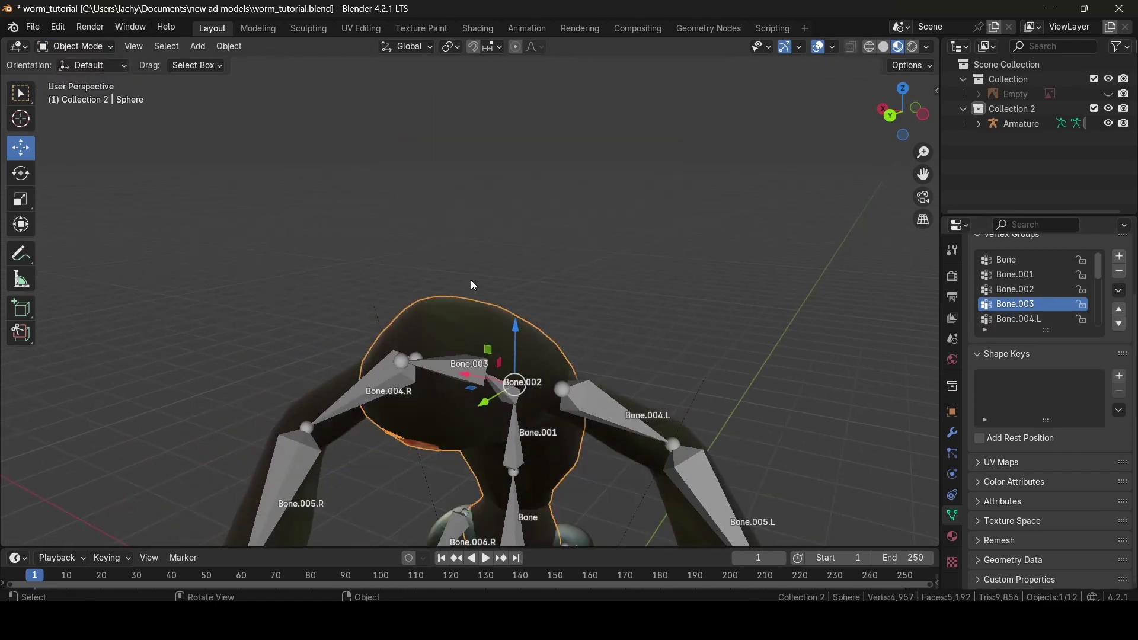
Put the armature in Pose Mode and rotate the head bone Bone.003 upward to test the eye
left_click(440, 370)
middle_click_drag(454, 365, 557, 313)
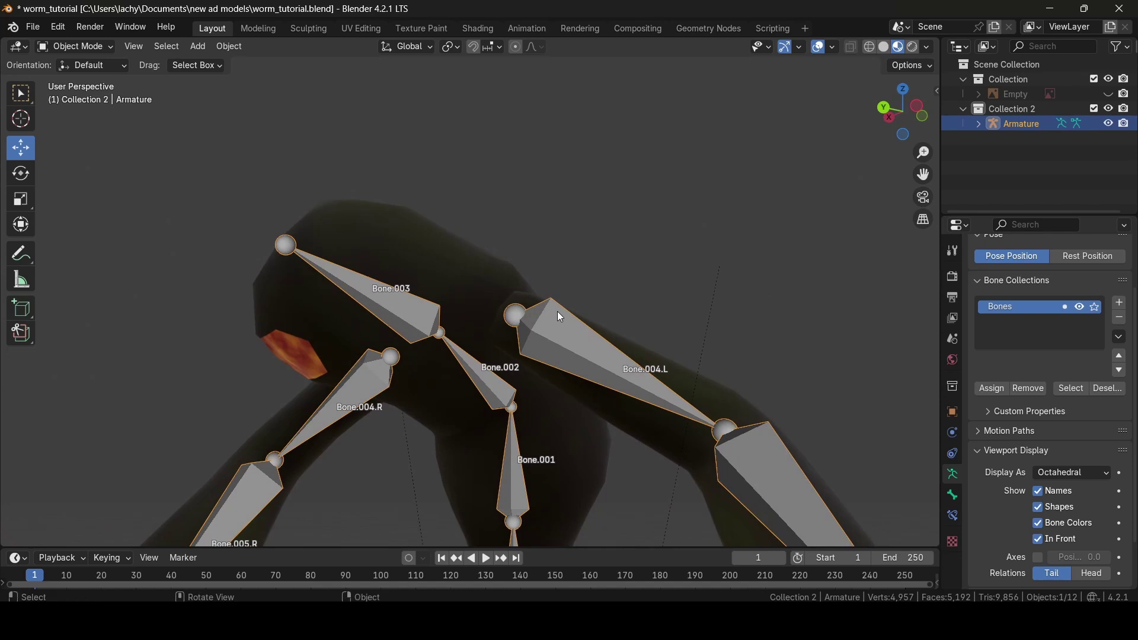
left_click(63, 47)
left_click(74, 96)
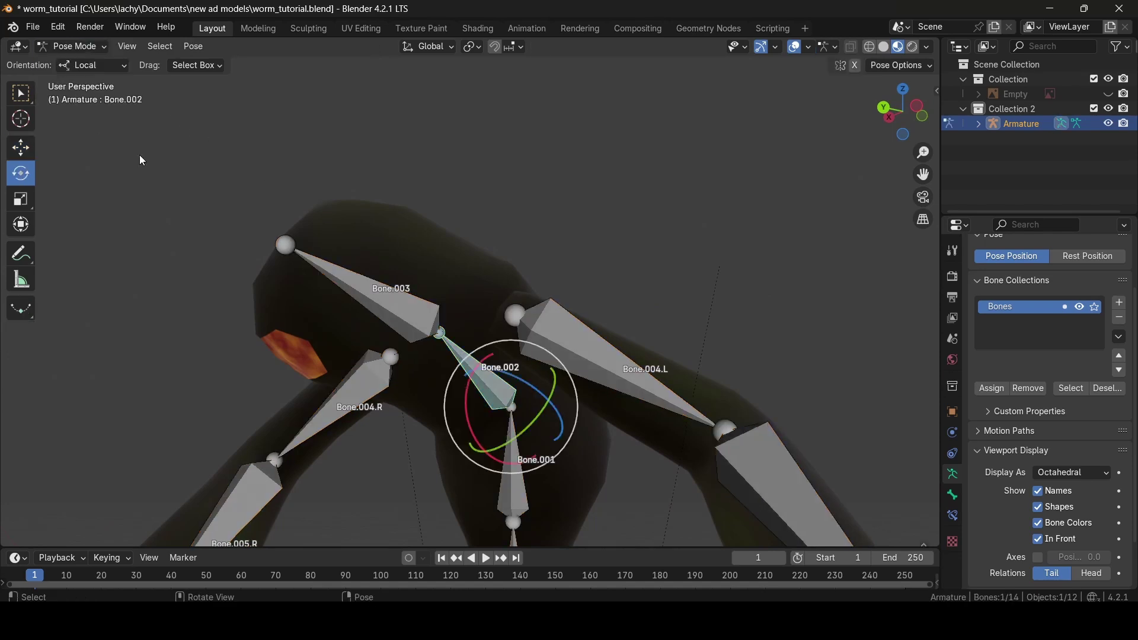
left_click(400, 321)
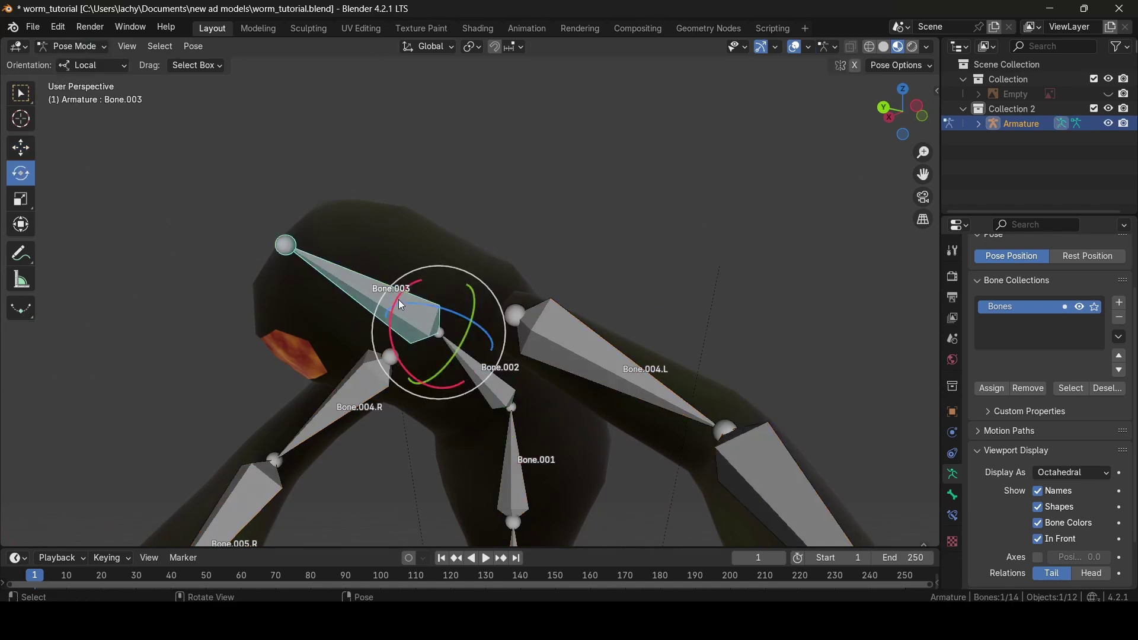
left_click_drag(398, 300, 409, 279)
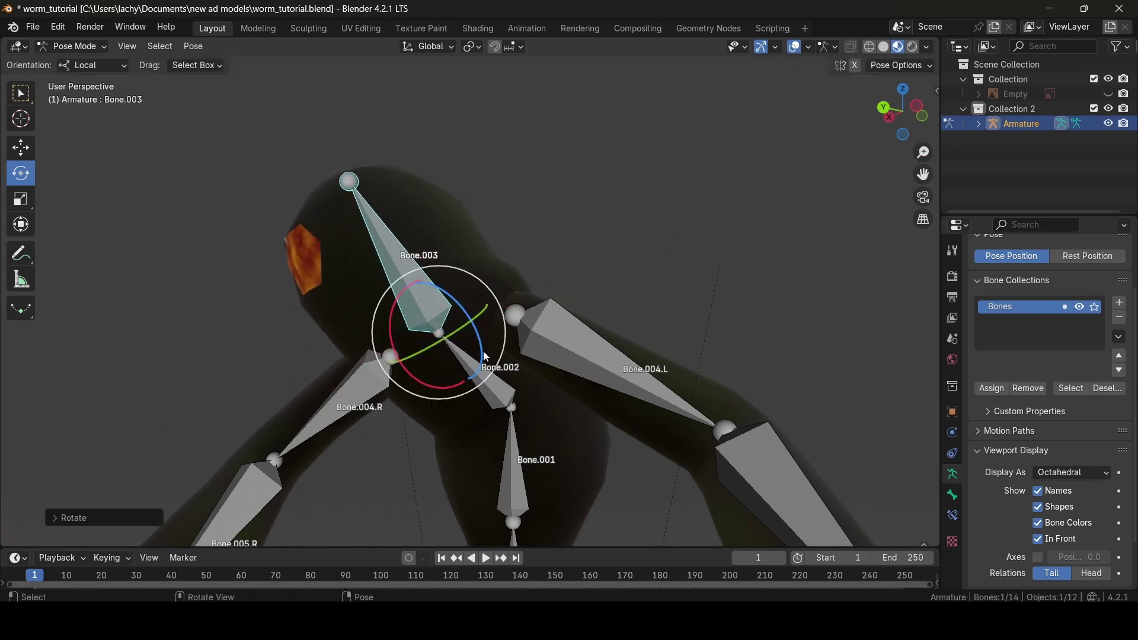
Straighten the torso with the upper spine bone Bone.002, and tilt and turn the head with Bone.003
left_click(501, 397)
middle_click_drag(475, 389, 699, 309)
left_click(513, 270)
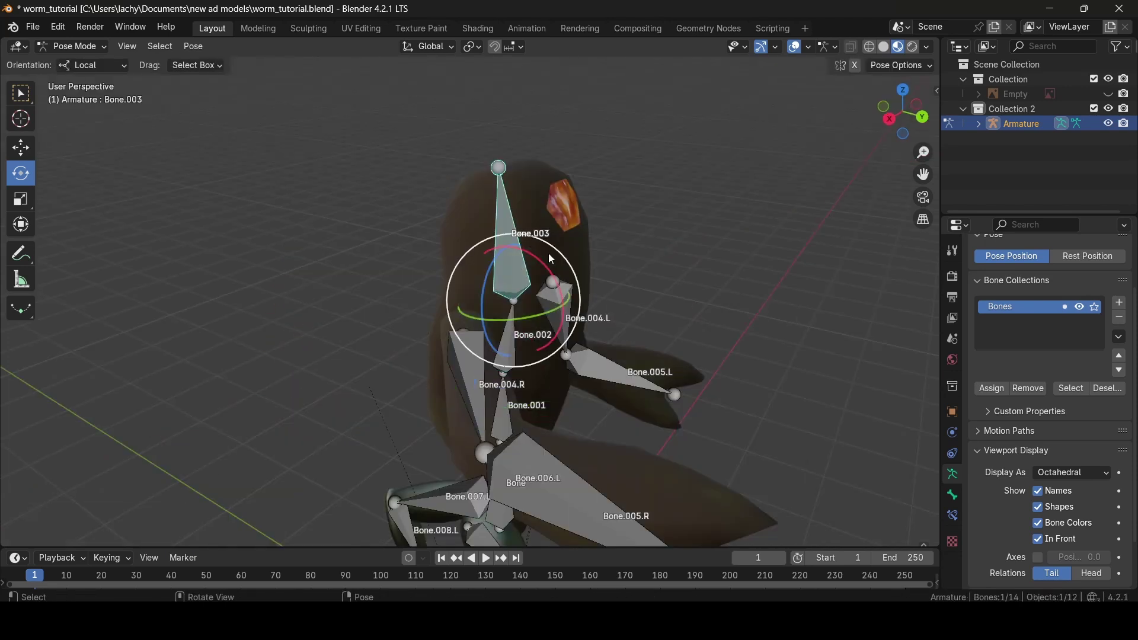
left_click_drag(539, 258, 563, 266)
middle_click_drag(563, 267, 518, 320)
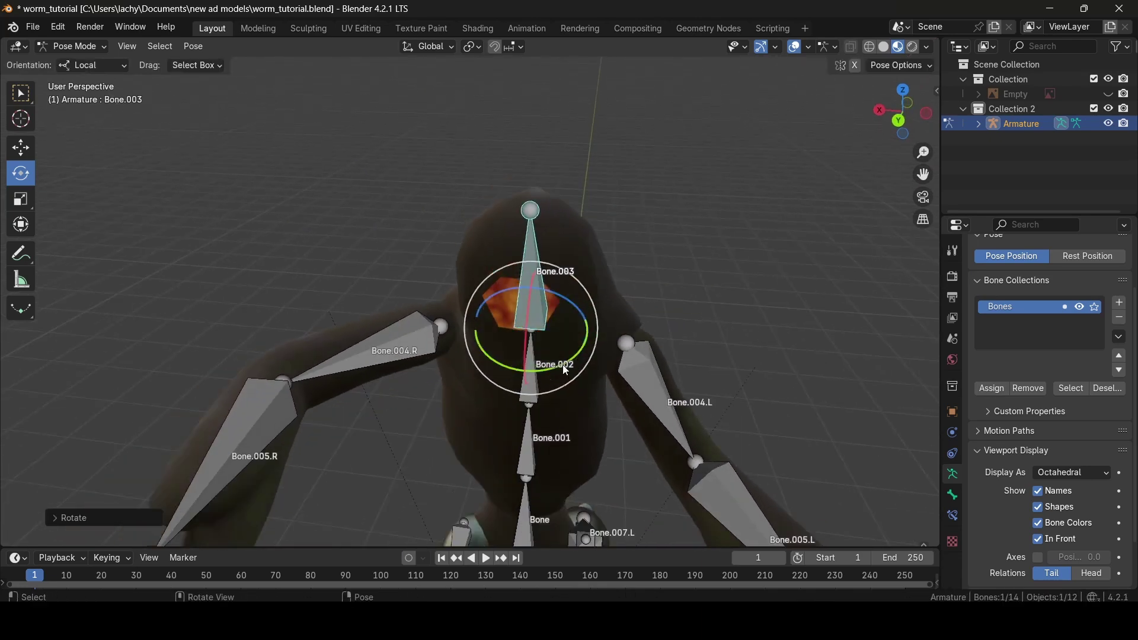
left_click_drag(552, 369, 554, 380)
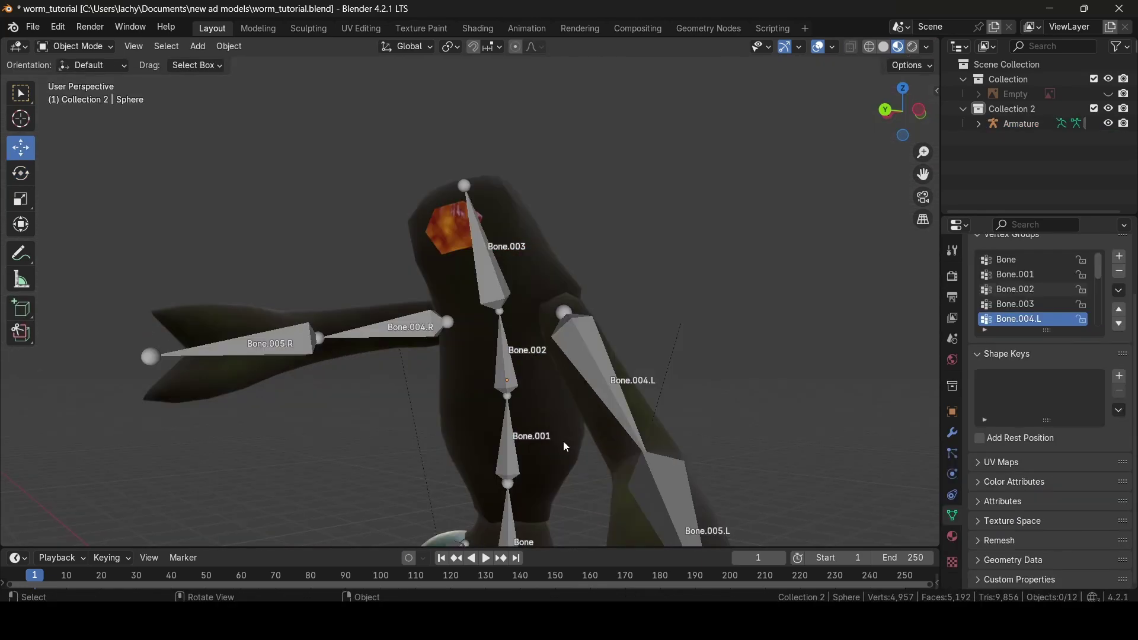
Examine from several angles how the eye, body and arms follow the named bones
scroll(563, 441, "down", 5)
middle_click_drag(546, 439, 602, 456)
scroll(603, 457, "up", 3)
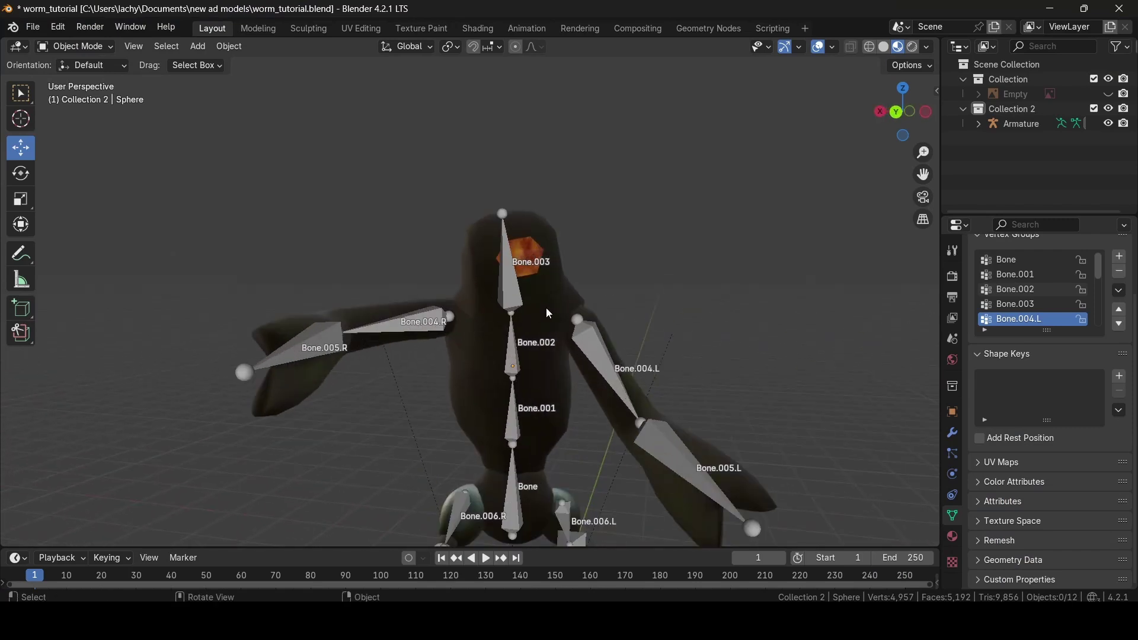
middle_click_drag(547, 310, 557, 357)
middle_click_drag(568, 361, 628, 347)
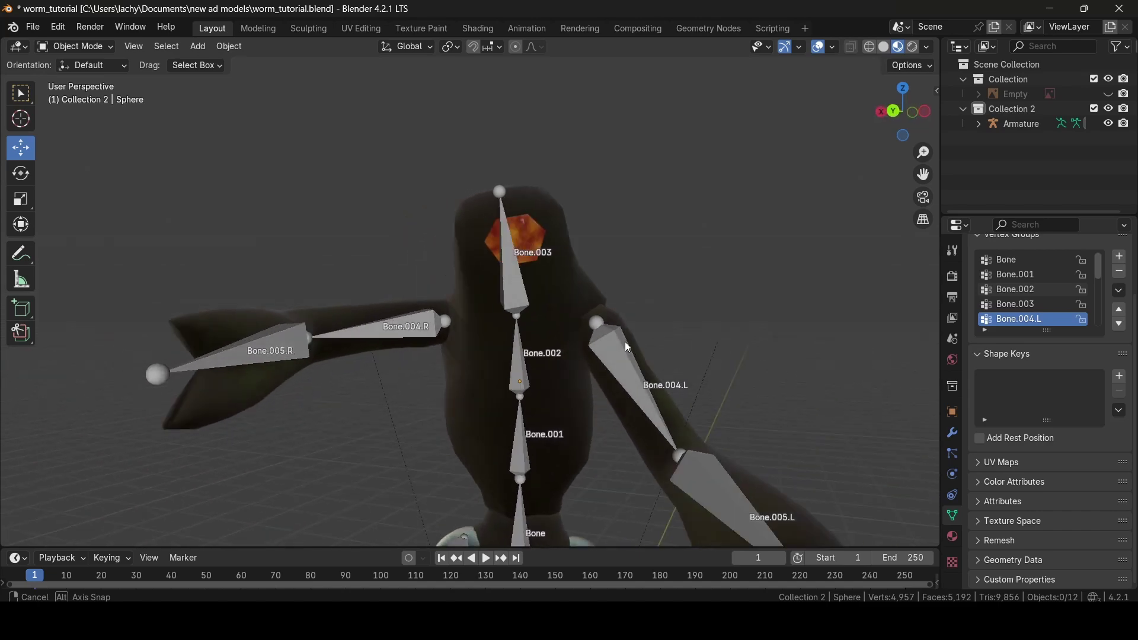
scroll(626, 349, "down", 1)
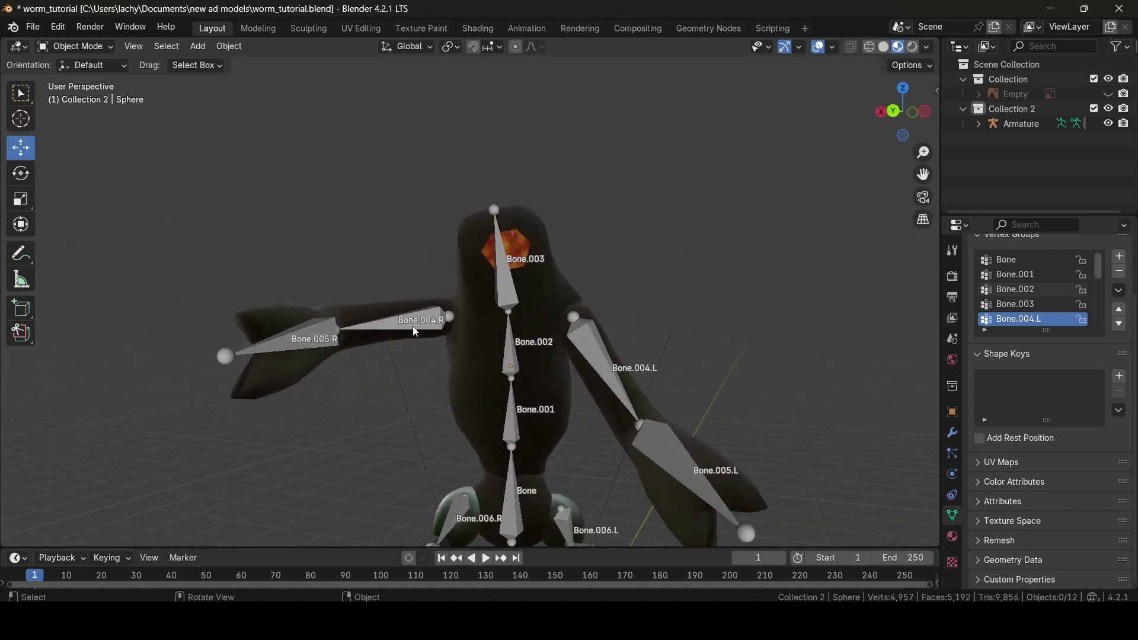
middle_click_drag(447, 335, 493, 351)
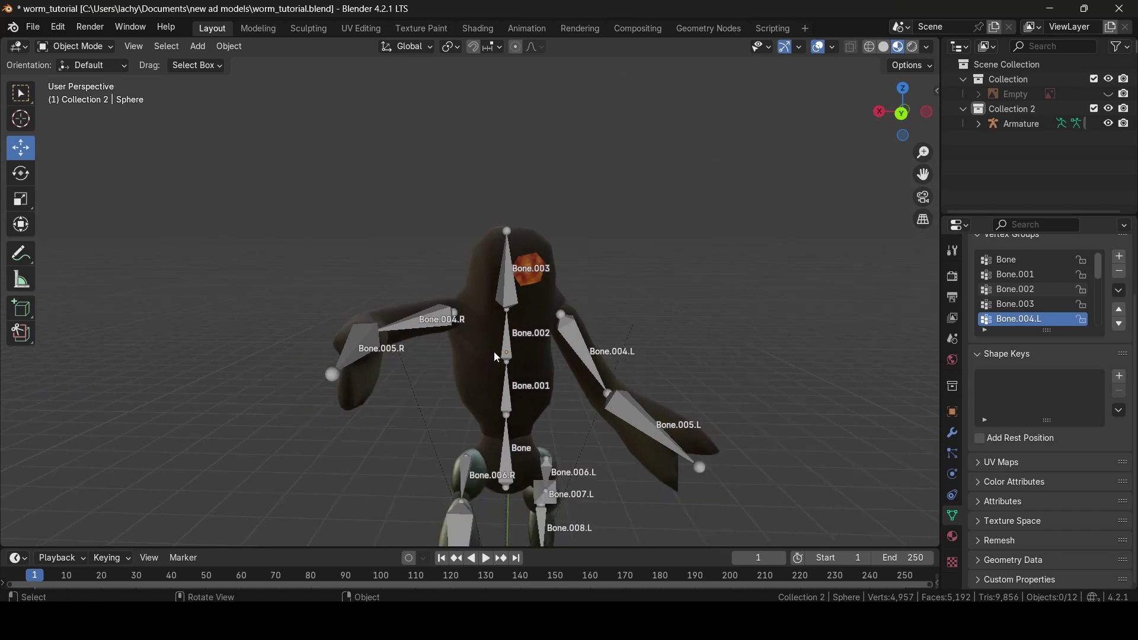
scroll(496, 352, "up", 4)
scroll(507, 357, "down", 2)
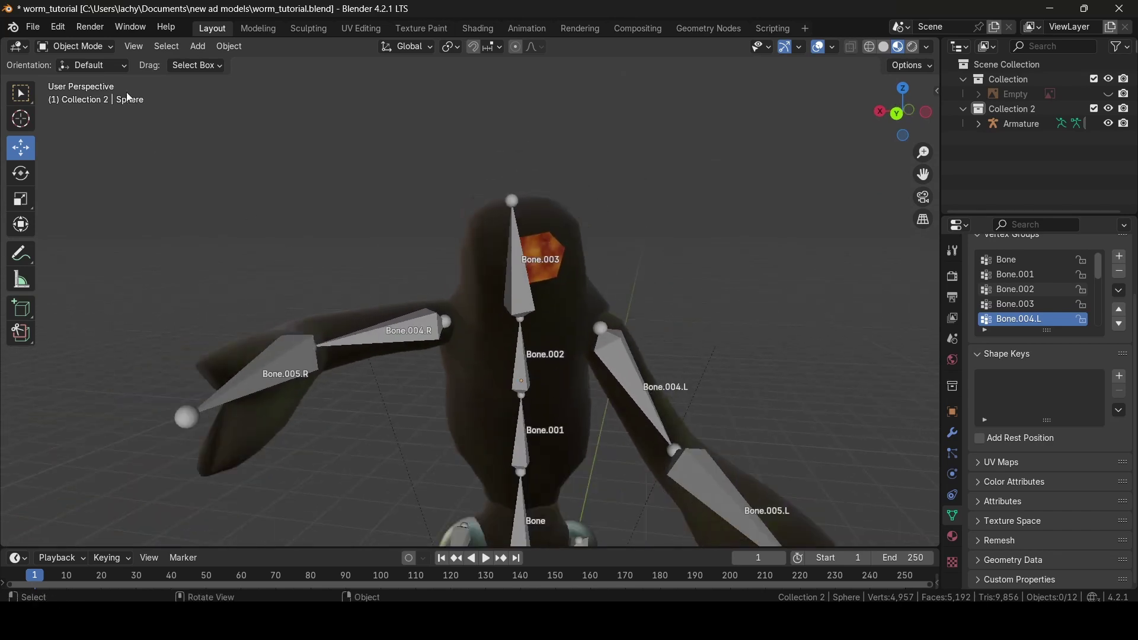
left_click(80, 47)
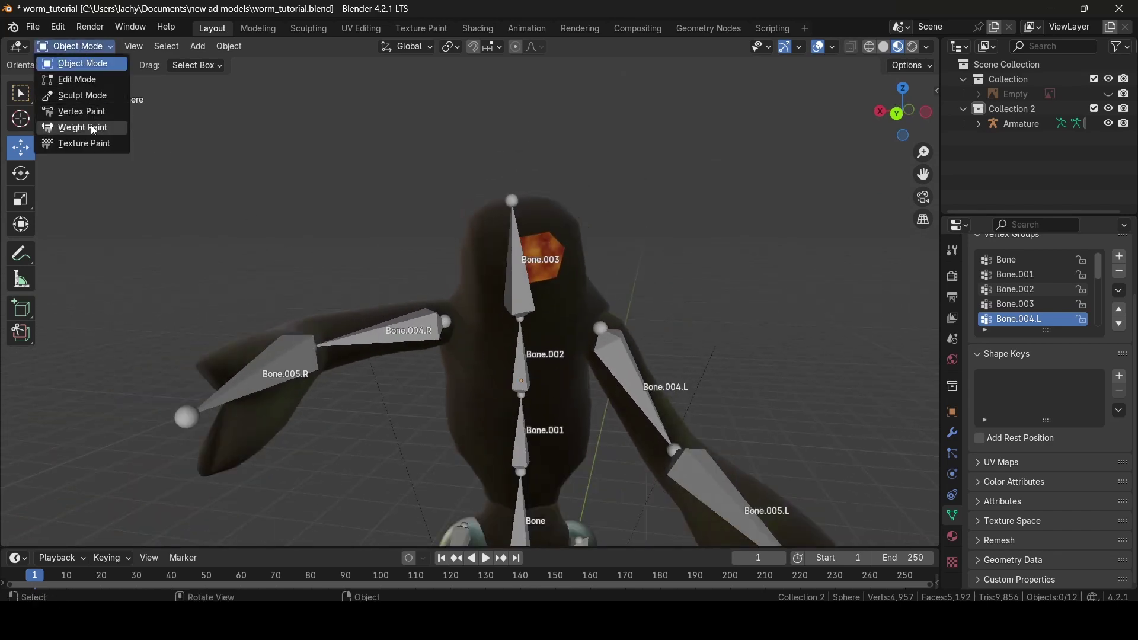
left_click(97, 128)
middle_click_drag(743, 364, 703, 346)
left_click(79, 50)
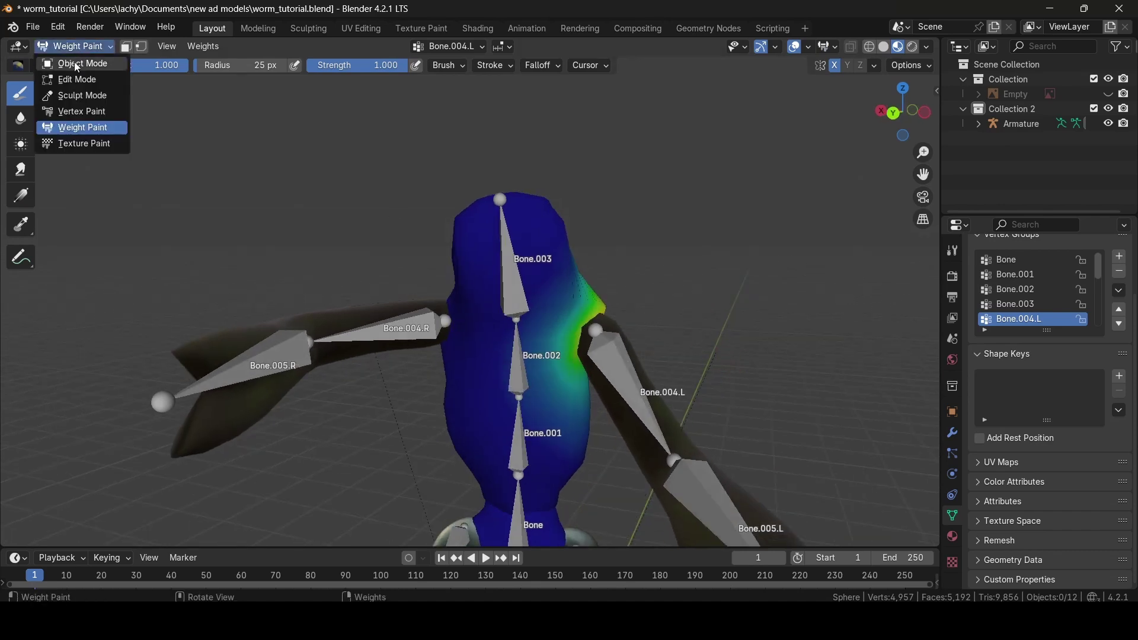
left_click(83, 64)
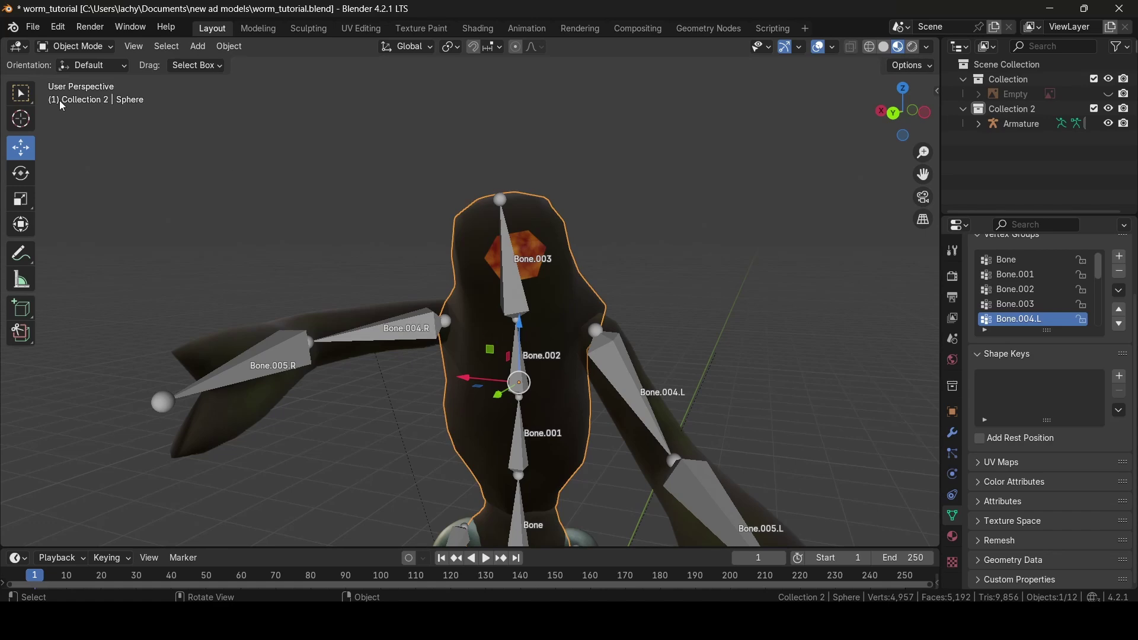
Put the body mesh in Weight Paint mode and examine the Bone.004.L weights around the shoulder from several sides
left_click(89, 51)
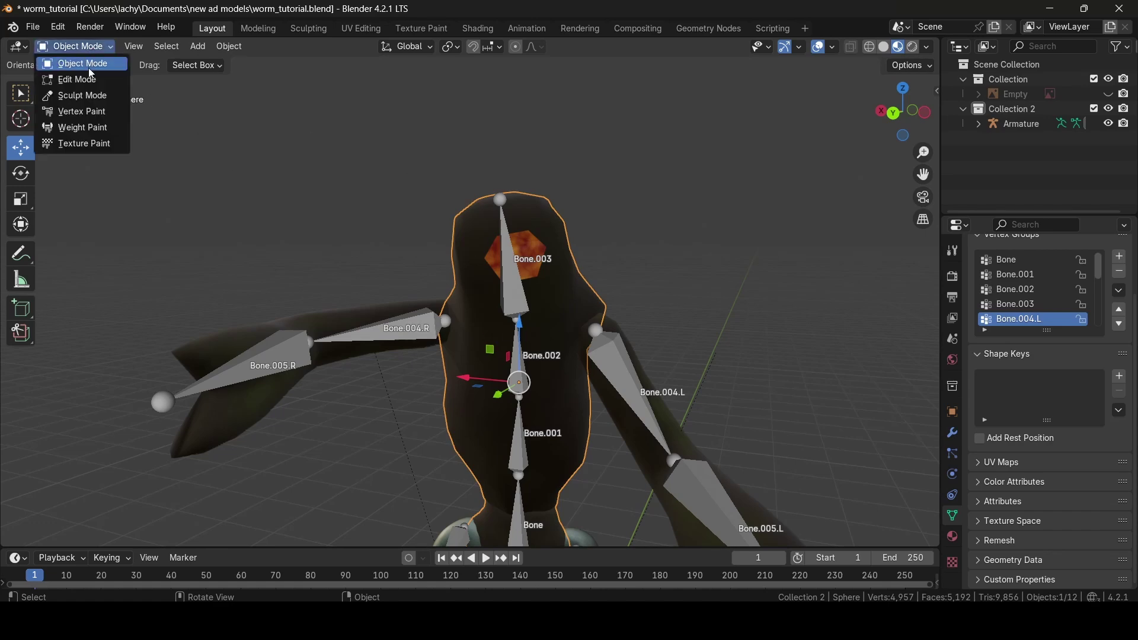
left_click(95, 125)
mouse_move(551, 307)
middle_mouse_down()
mouse_move(479, 291)
mouse_move(543, 294)
mouse_move(458, 353)
mouse_move(652, 318)
middle_mouse_up()
scroll(534, 301, "up", 4)
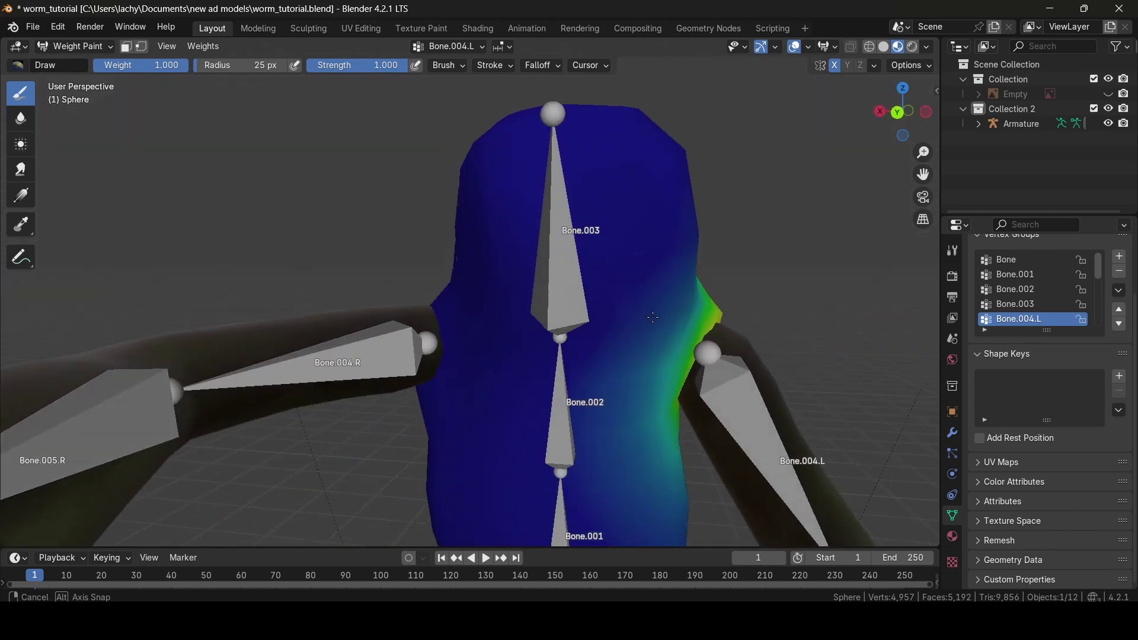
mouse_move(653, 318)
middle_mouse_down()
mouse_move(541, 318)
mouse_move(565, 315)
mouse_move(503, 302)
mouse_move(524, 305)
mouse_move(511, 357)
middle_mouse_up()
scroll(555, 347, "up", 1)
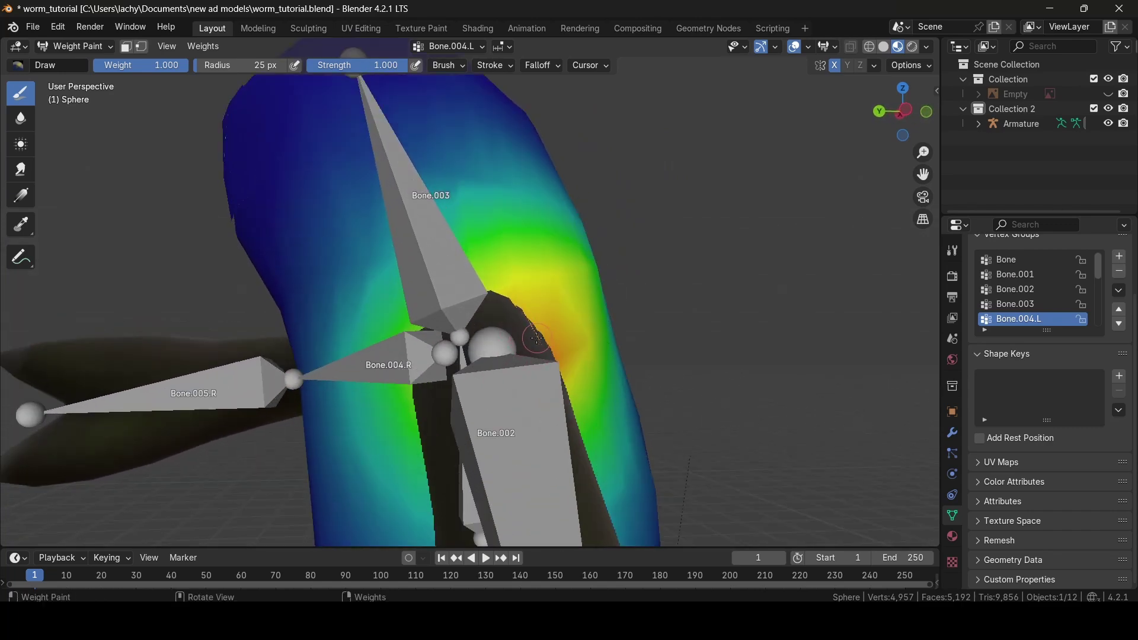
mouse_move(539, 332)
middle_mouse_down()
mouse_move(538, 342)
mouse_move(514, 304)
mouse_move(650, 309)
mouse_move(550, 381)
middle_mouse_up()
scroll(593, 332, "down", 2)
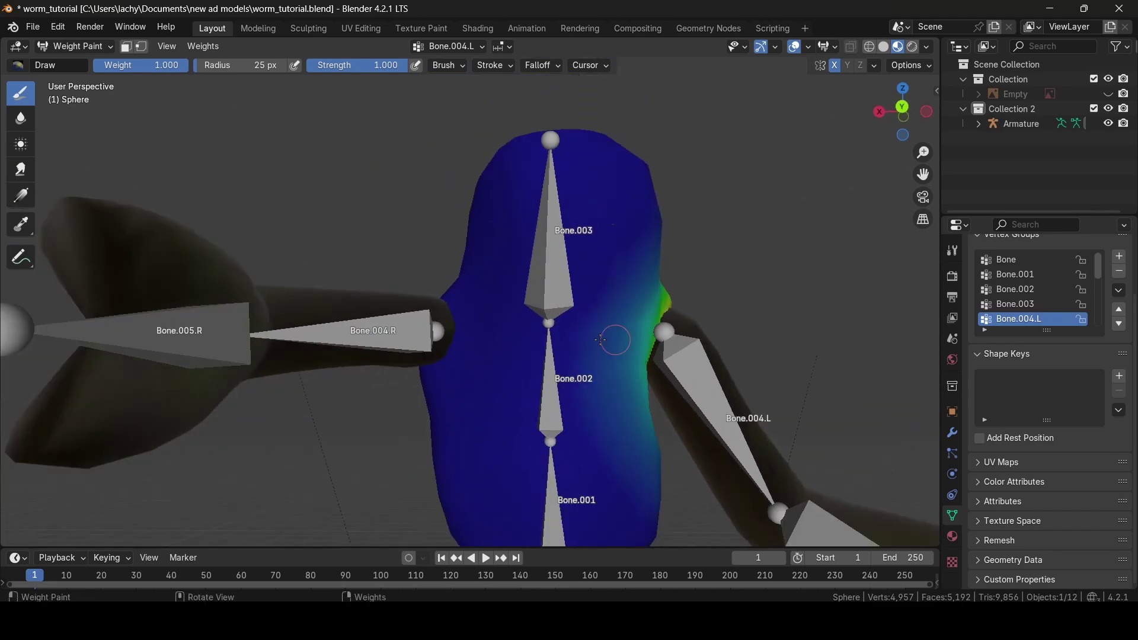
mouse_move(581, 343)
middle_mouse_down()
mouse_move(478, 413)
mouse_move(470, 330)
mouse_move(515, 330)
middle_mouse_up()
Try painting weight 1.000 for Bone.004.L across the head and upper torso, and undo the strokes
mouse_move(515, 330)
left_mouse_down()
mouse_move(514, 363)
mouse_move(517, 319)
mouse_move(473, 382)
mouse_move(518, 294)
mouse_move(454, 383)
mouse_move(507, 266)
mouse_move(490, 397)
mouse_move(511, 303)
mouse_move(555, 408)
mouse_move(598, 266)
mouse_move(602, 338)
mouse_move(626, 164)
mouse_move(613, 317)
mouse_move(646, 294)
mouse_move(625, 251)
mouse_move(641, 307)
mouse_move(538, 173)
mouse_move(579, 264)
mouse_move(545, 146)
mouse_move(632, 293)
mouse_move(612, 206)
mouse_move(641, 240)
mouse_move(509, 202)
left_mouse_up()
mouse_move(504, 143)
left_mouse_down()
mouse_move(534, 306)
mouse_move(505, 274)
mouse_move(617, 271)
mouse_move(707, 198)
left_mouse_up()
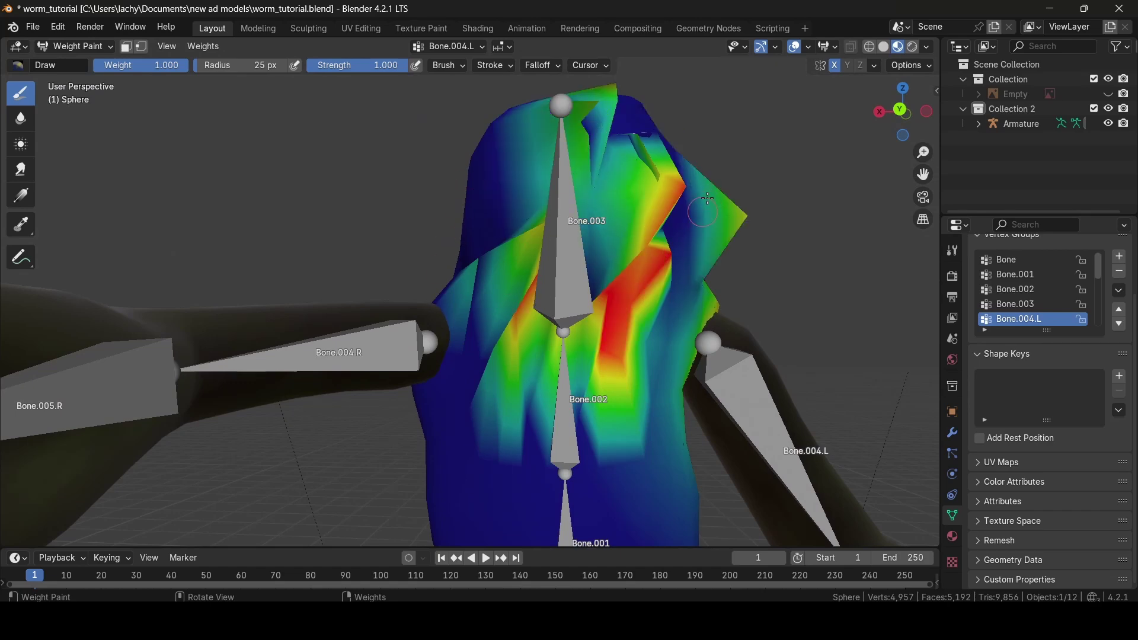
left_click_drag(671, 307, 634, 397)
scroll(690, 405, "down", 4)
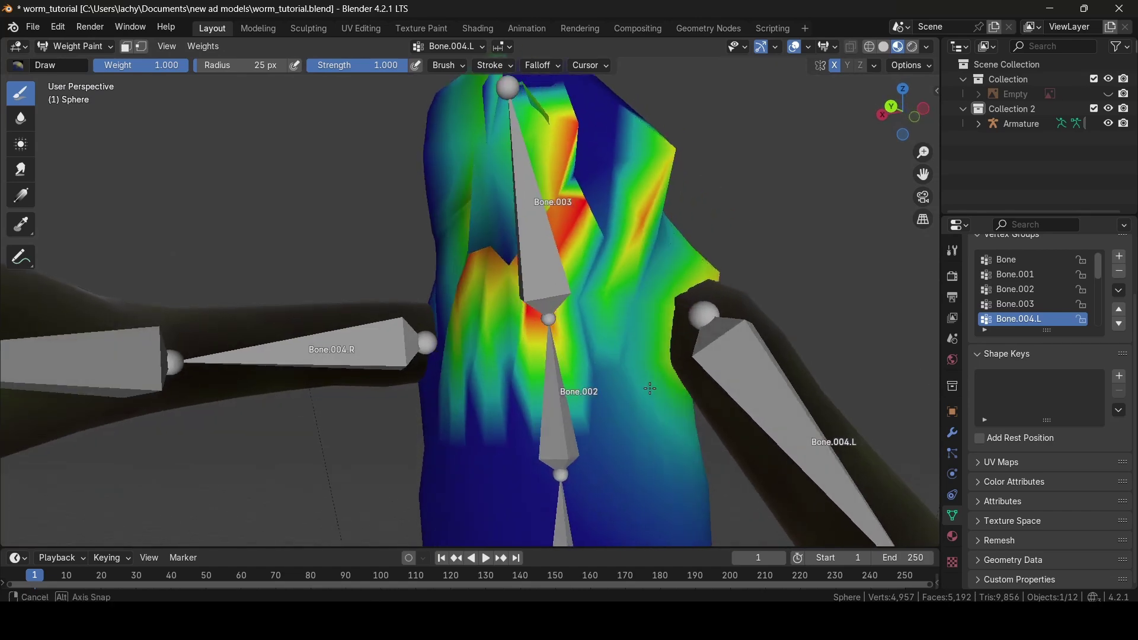
key("ctrl+z")
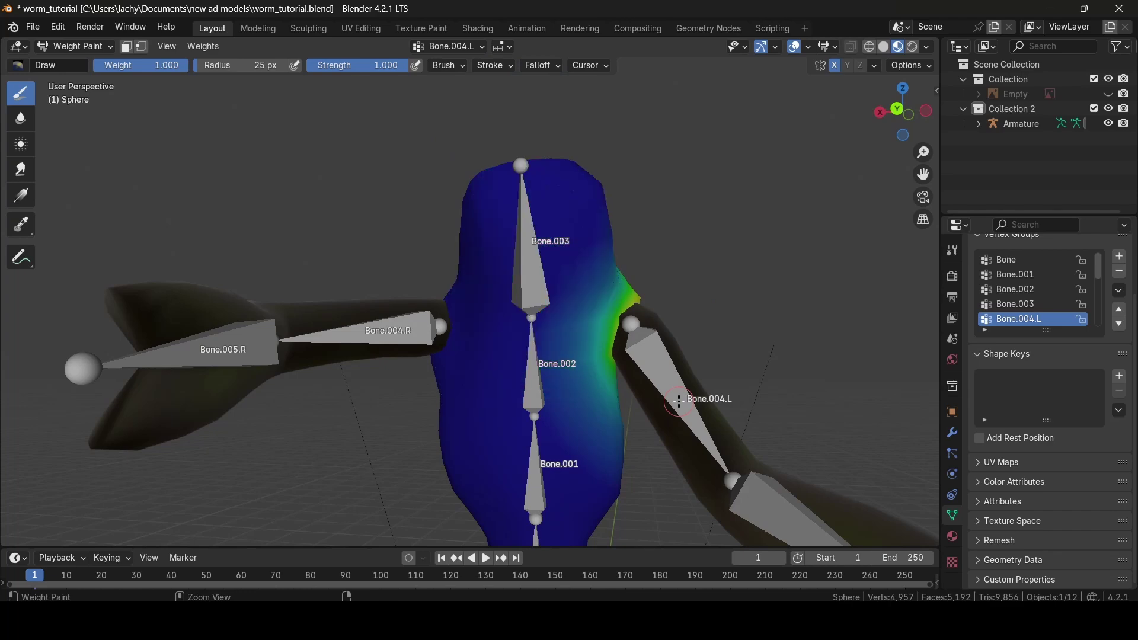
Try another Bone.004.L weight stroke from the upper chest toward the head, and undo it
middle_click_drag(676, 402, 611, 324)
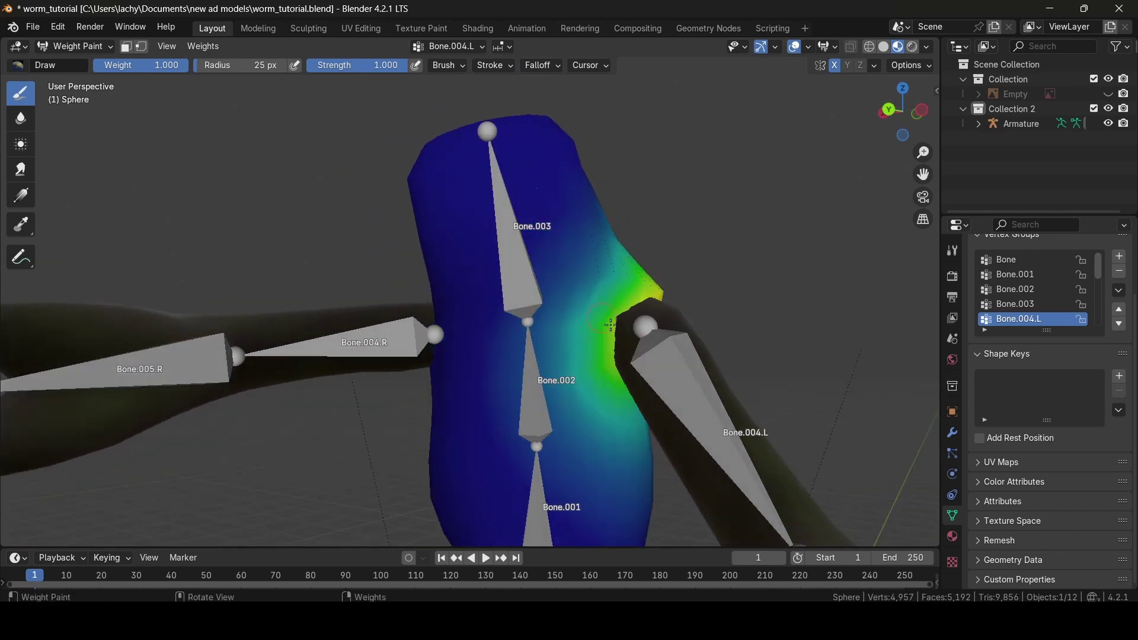
mouse_move(699, 371)
middle_mouse_down()
mouse_move(682, 332)
mouse_move(723, 338)
middle_mouse_up()
mouse_move(528, 329)
left_mouse_down()
mouse_move(522, 260)
mouse_move(480, 247)
mouse_move(558, 184)
mouse_move(587, 213)
mouse_move(611, 249)
mouse_move(551, 350)
mouse_move(492, 337)
mouse_move(518, 324)
mouse_move(482, 338)
mouse_move(559, 369)
mouse_move(596, 343)
mouse_move(589, 385)
mouse_move(551, 344)
mouse_move(450, 391)
mouse_move(478, 270)
left_mouse_up()
mouse_move(649, 386)
middle_mouse_down()
mouse_move(576, 388)
mouse_move(641, 390)
mouse_move(824, 352)
middle_mouse_up()
key("ctrl+z")
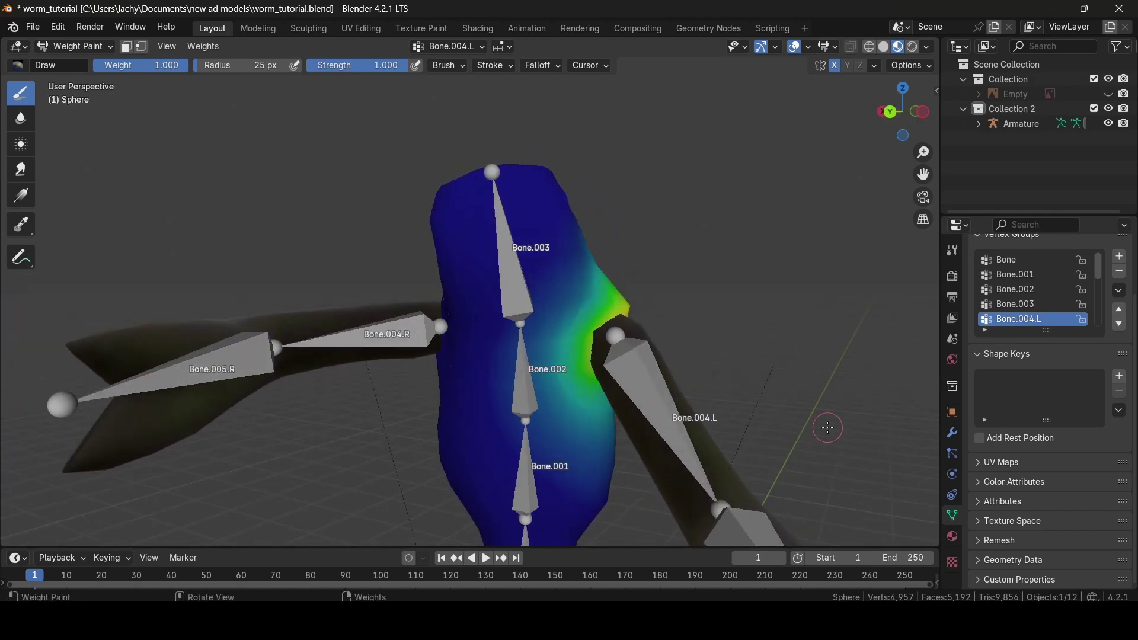
left_click(599, 323)
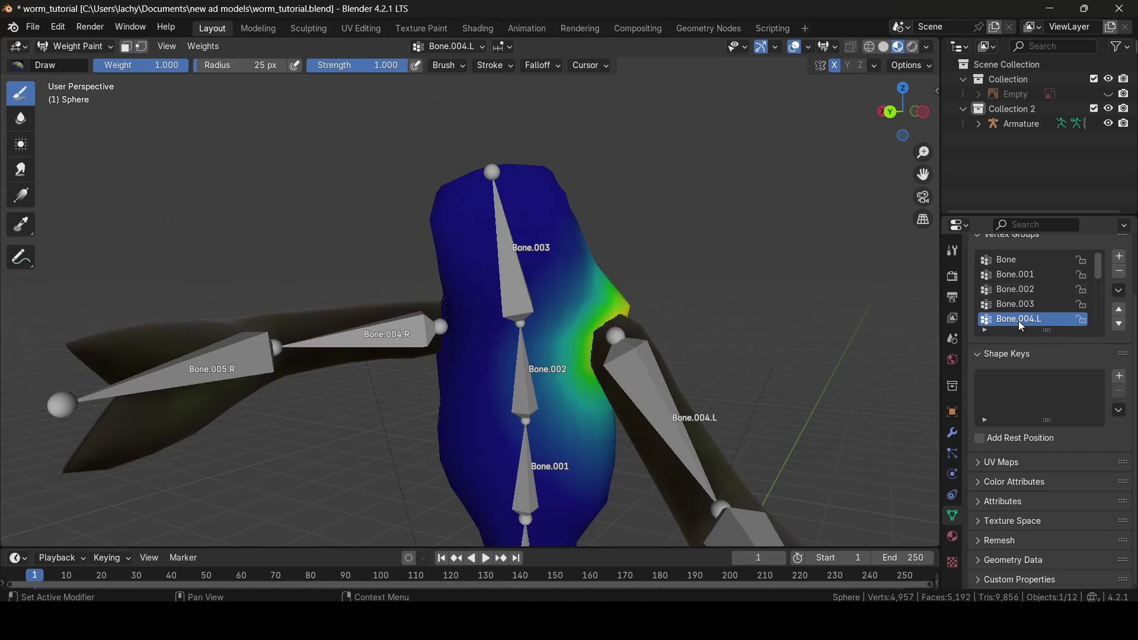
Display the weights of the Bone.004.R vertex group and examine how they spread from the arm joint into the torso
scroll(963, 160, "up", 2)
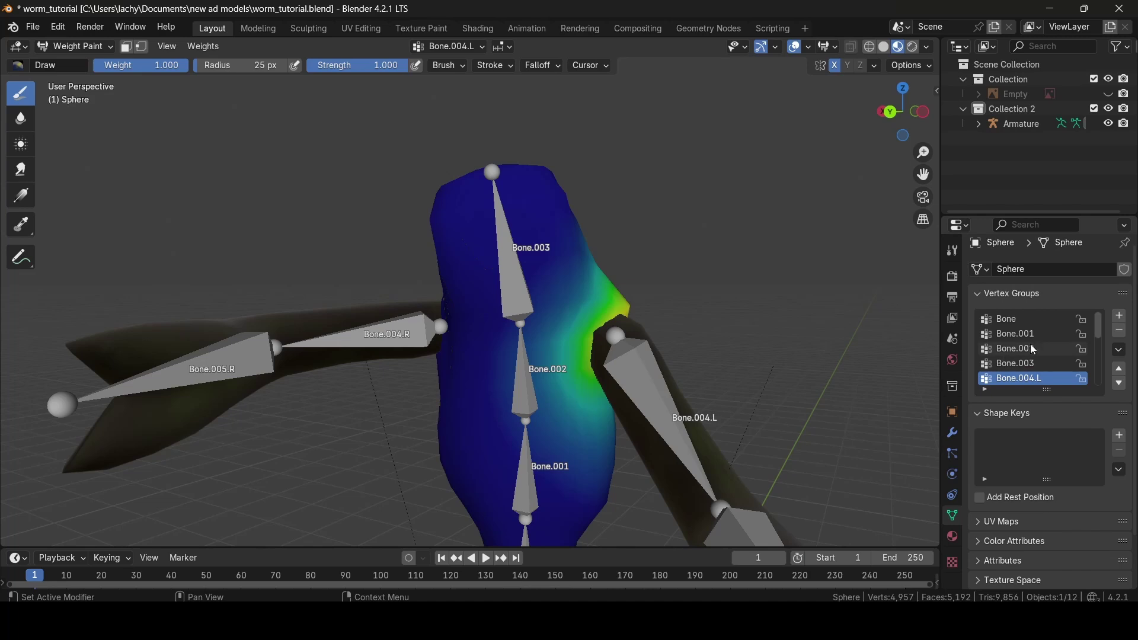
scroll(1031, 345, "down", 3)
left_click(1032, 352)
left_click(1028, 335)
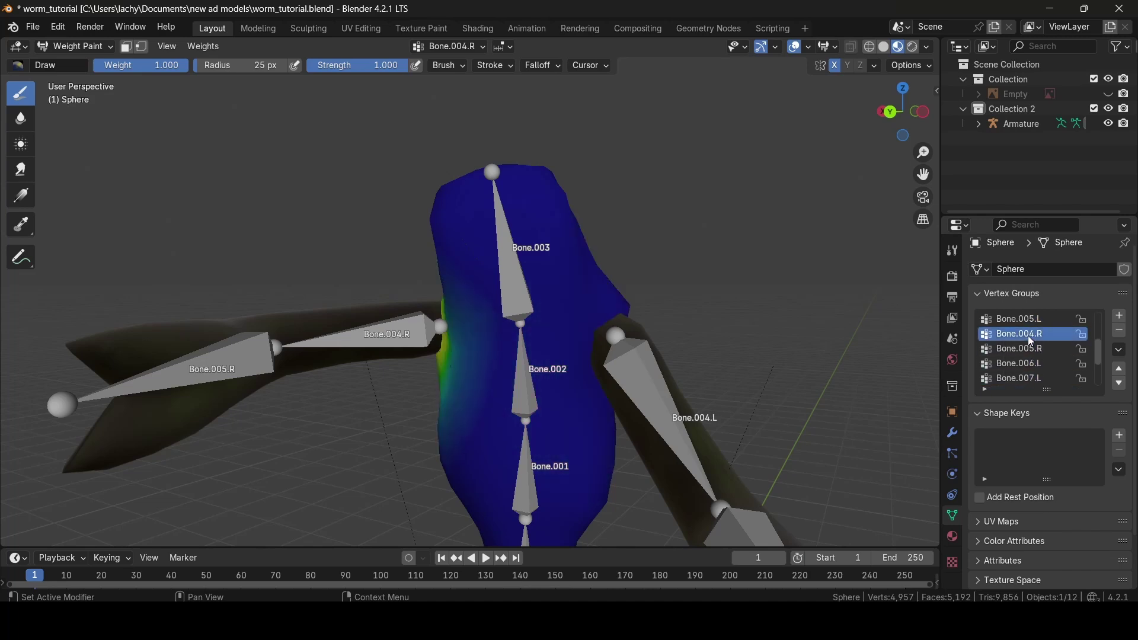
scroll(1028, 335, "up", 2)
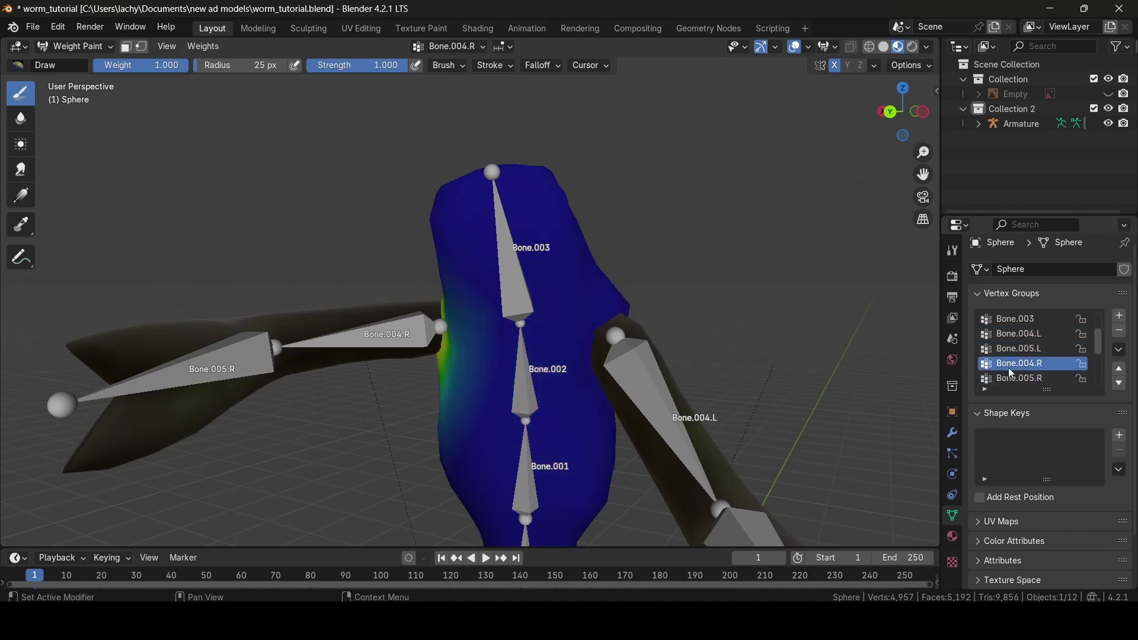
mouse_move(487, 373)
middle_mouse_down()
mouse_move(450, 370)
mouse_move(534, 368)
mouse_move(375, 362)
middle_mouse_up()
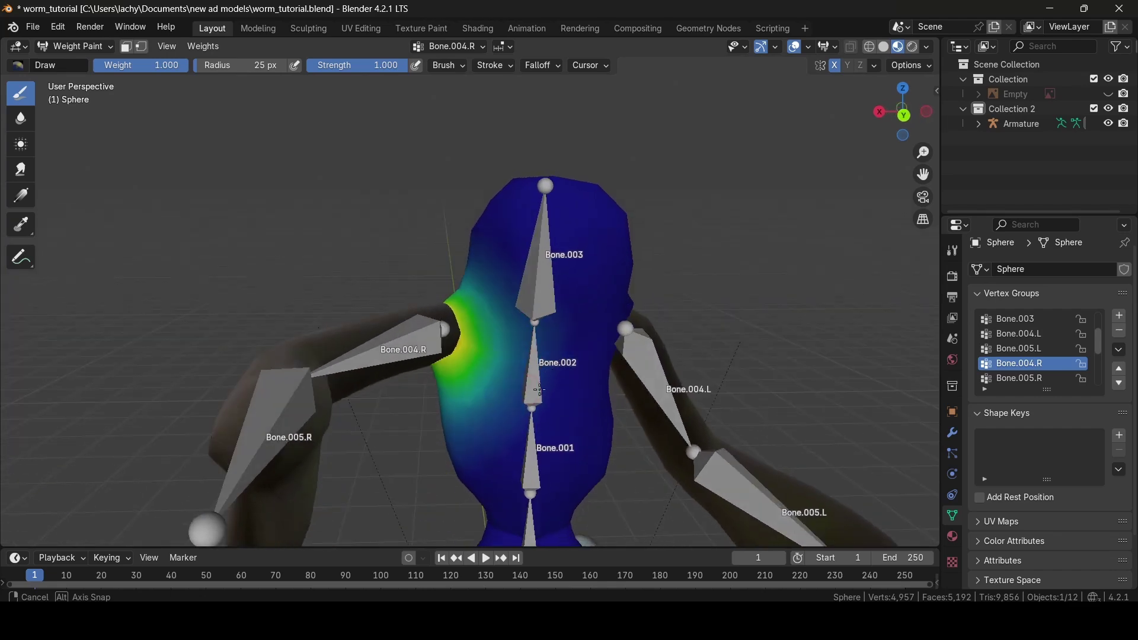
scroll(514, 374, "up", 3)
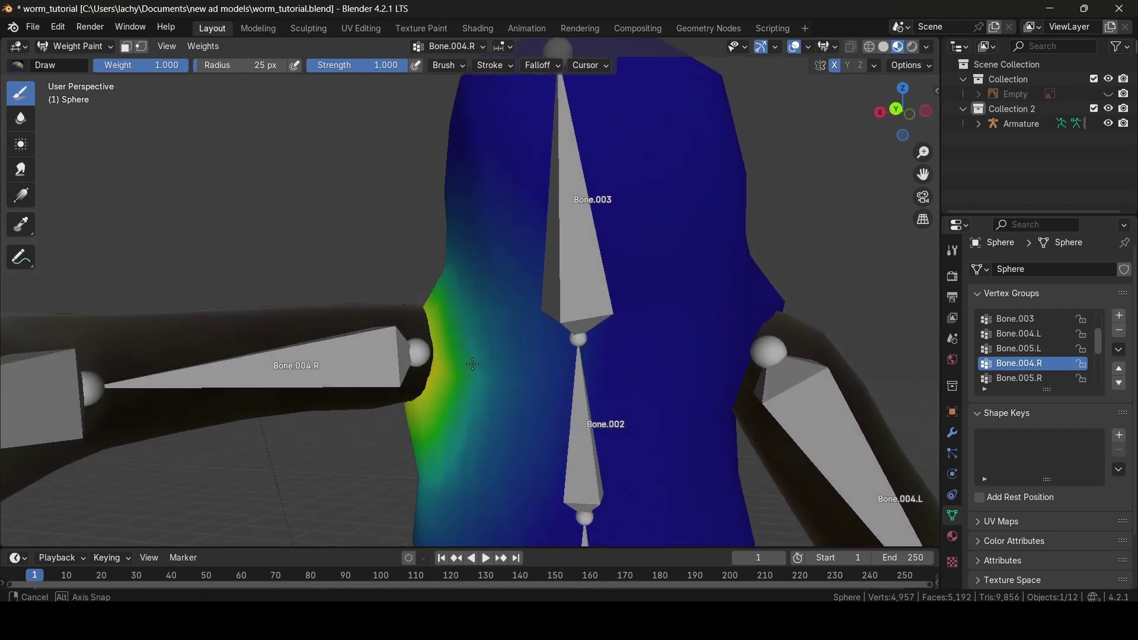
mouse_move(513, 375)
middle_mouse_down()
mouse_move(512, 350)
mouse_move(696, 424)
mouse_move(434, 368)
middle_mouse_up()
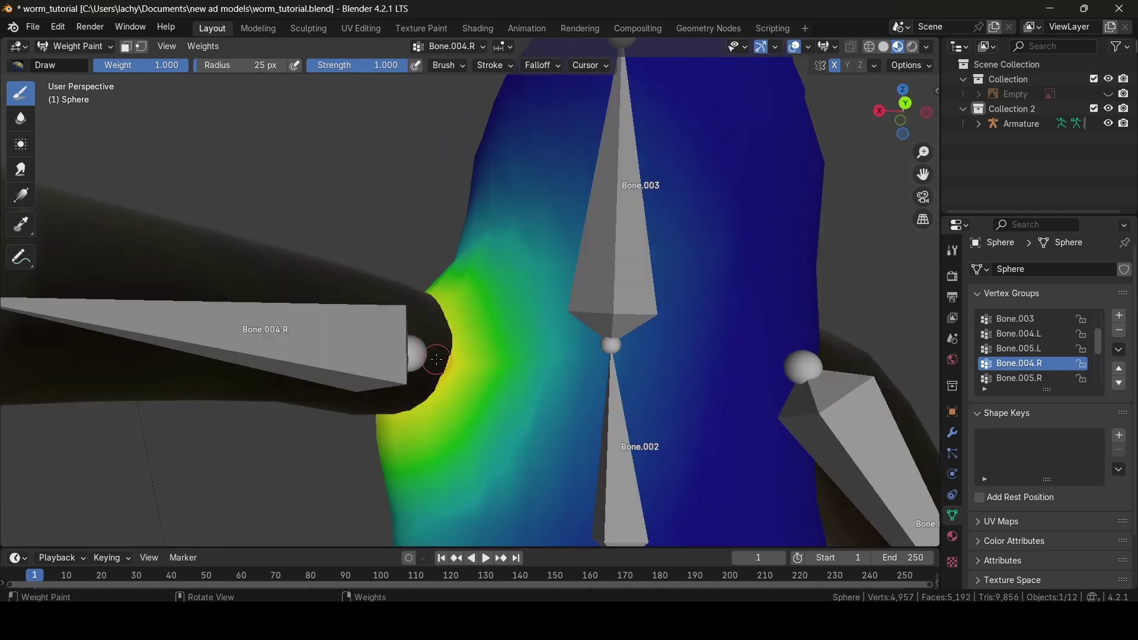
middle_click_drag(520, 347, 538, 490)
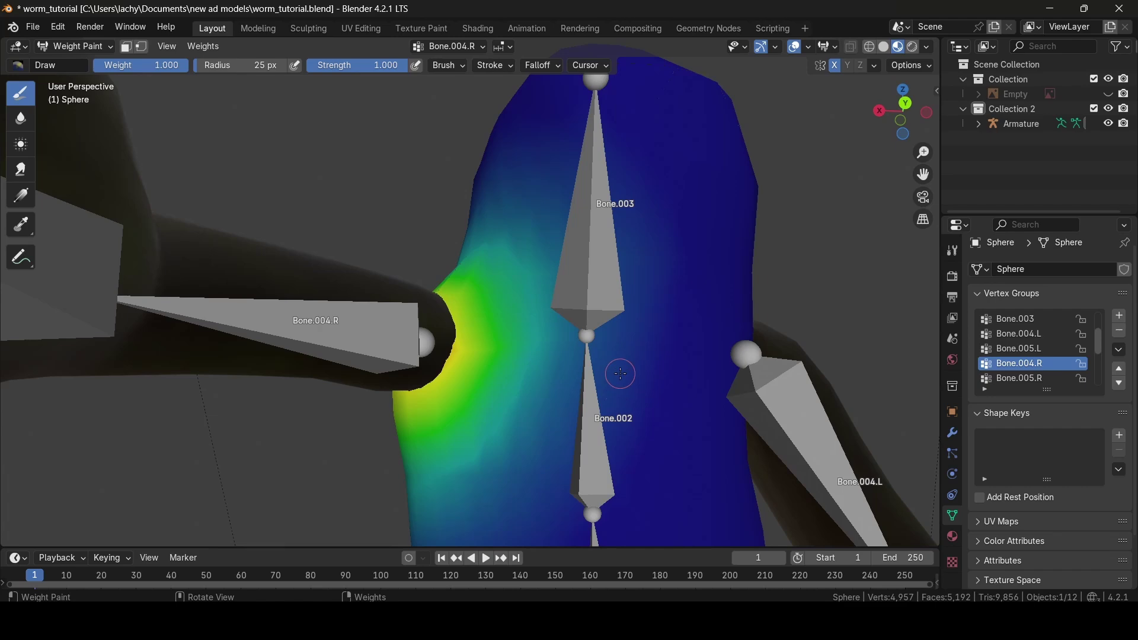
middle_click_drag(621, 373, 628, 367)
Display the Bone.003 weights on the head and eye, and compare them with the Bone.004.L weights
left_click(1015, 319)
mouse_move(807, 325)
middle_mouse_down()
mouse_move(613, 343)
mouse_move(604, 338)
mouse_move(629, 332)
mouse_move(595, 326)
middle_mouse_up()
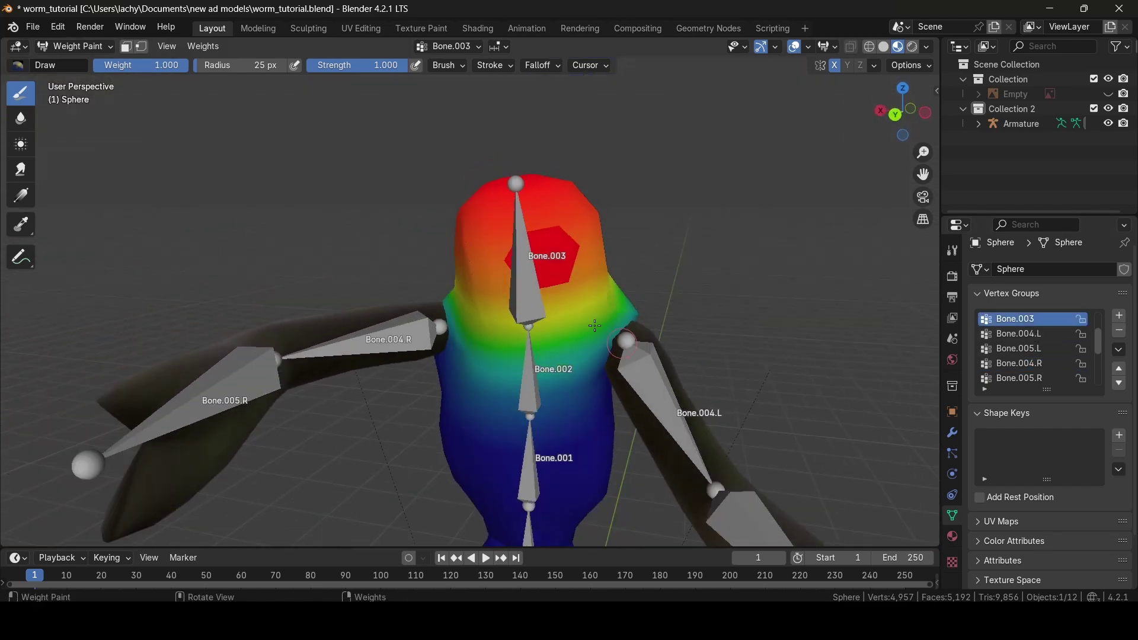
mouse_move(562, 213)
middle_mouse_down()
mouse_move(579, 287)
mouse_move(504, 278)
middle_mouse_up()
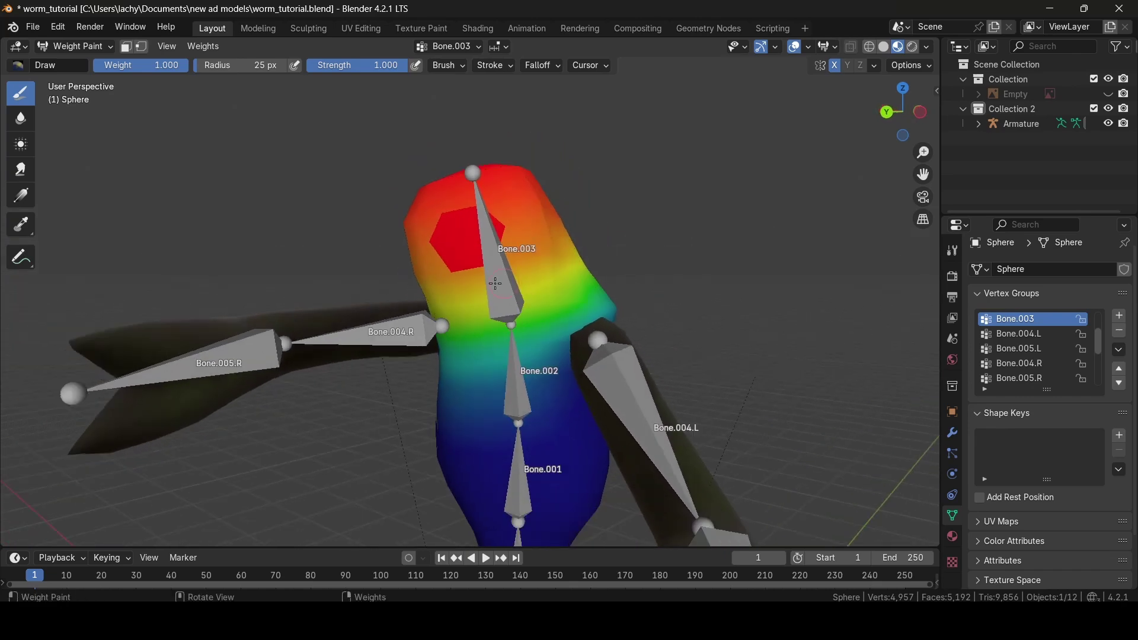
scroll(434, 271, "up", 4)
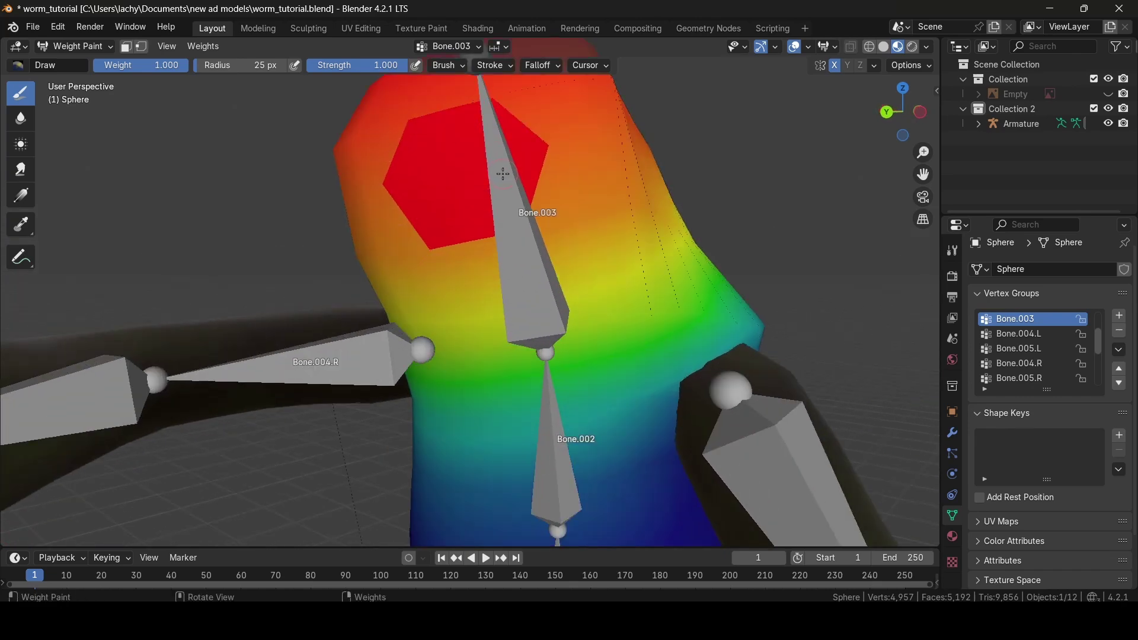
scroll(503, 173, "down", 2)
scroll(521, 286, "down", 2)
left_click(1020, 334)
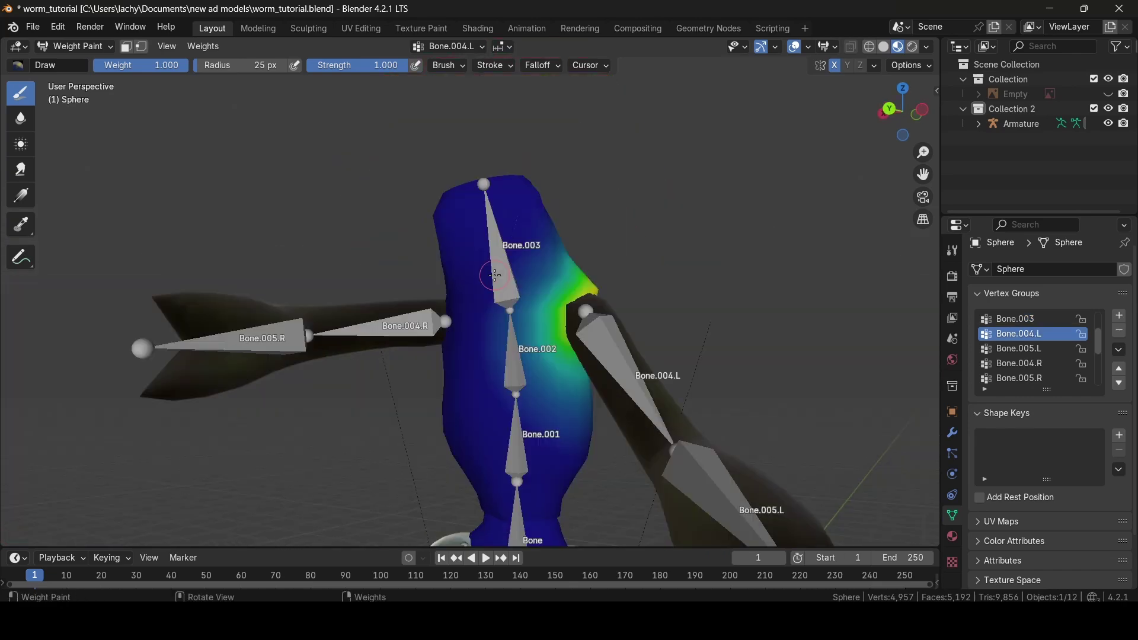
left_click(1035, 320)
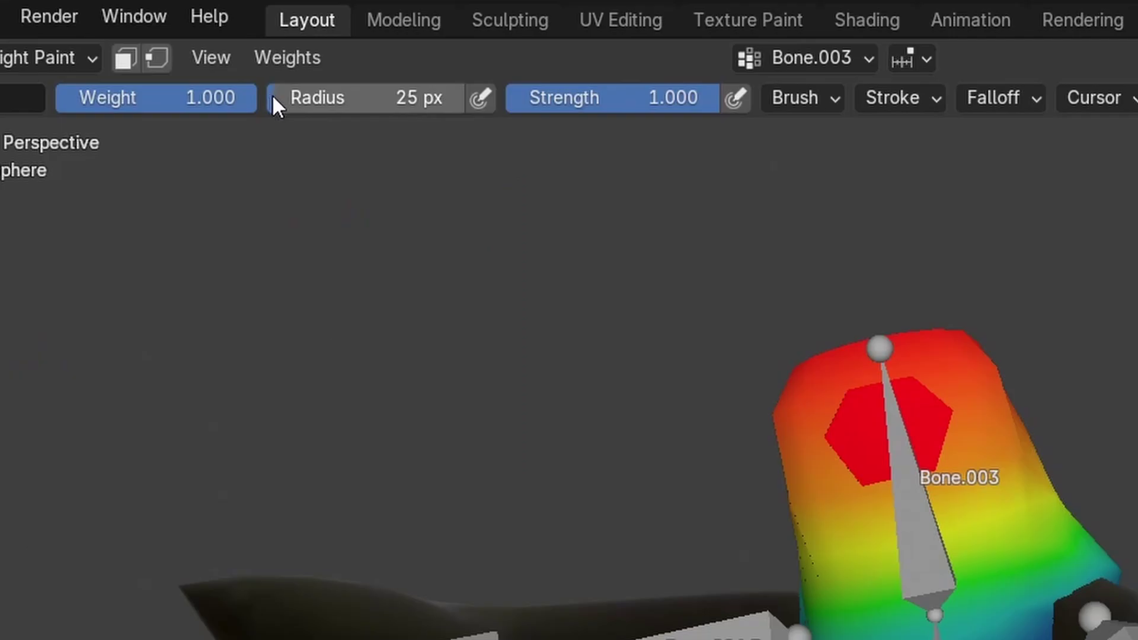
Try weight brush radii of 97 px and 1 px, and leave the radius at 54 px
left_click_drag(197, 69, 206, 69)
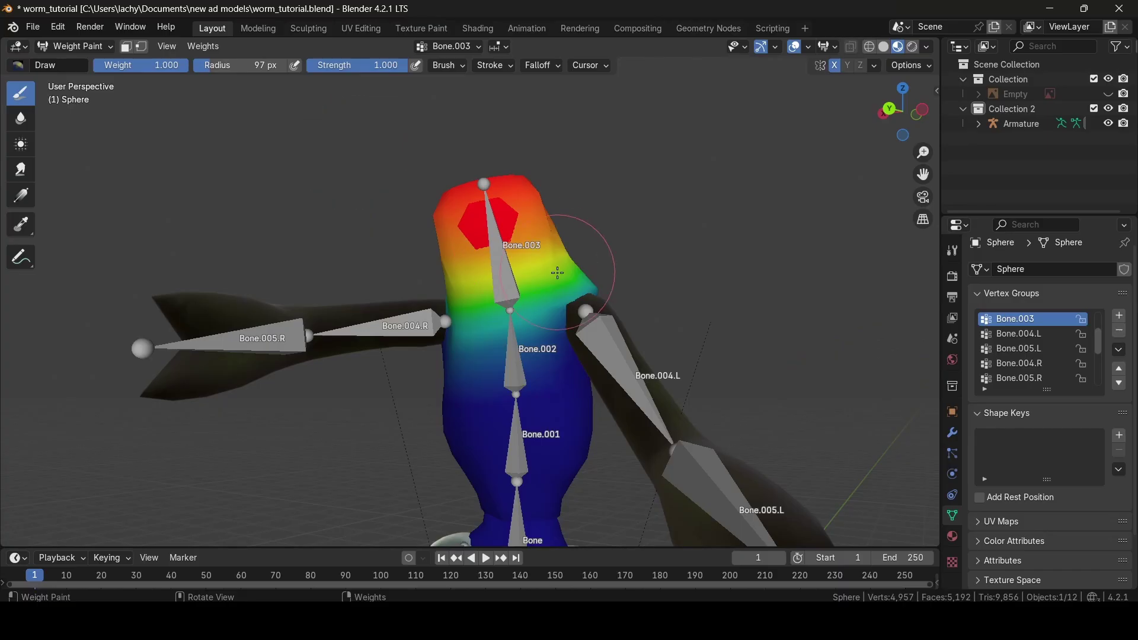
mouse_move(548, 219)
left_mouse_down()
mouse_move(474, 261)
mouse_move(552, 279)
mouse_move(545, 367)
mouse_move(497, 415)
mouse_move(521, 404)
left_mouse_up()
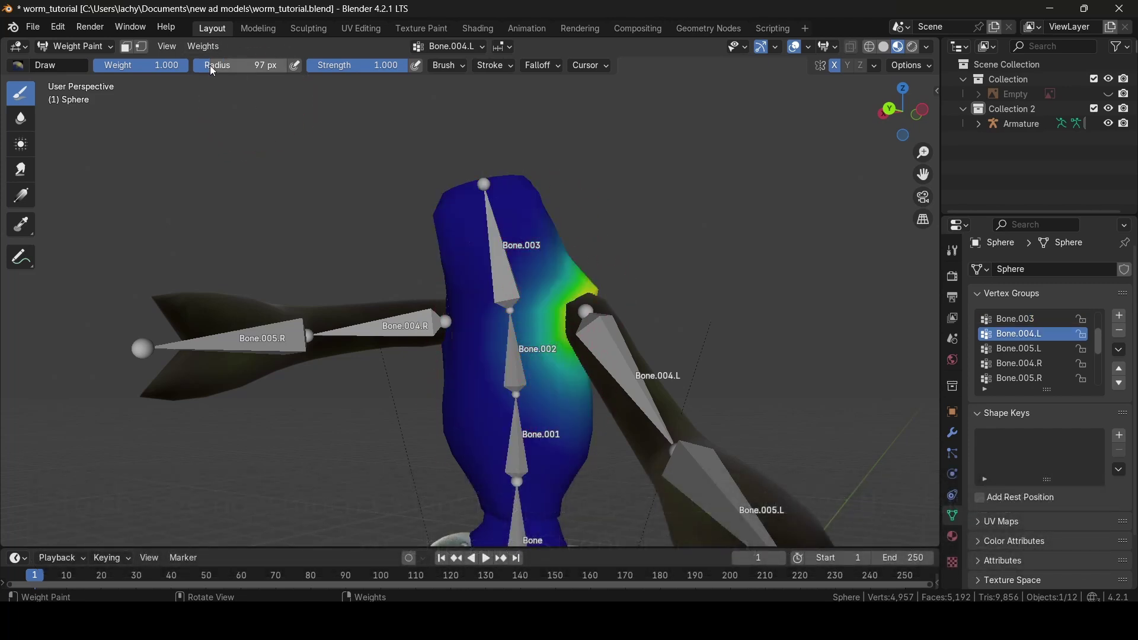
left_click_drag(260, 65, 219, 65)
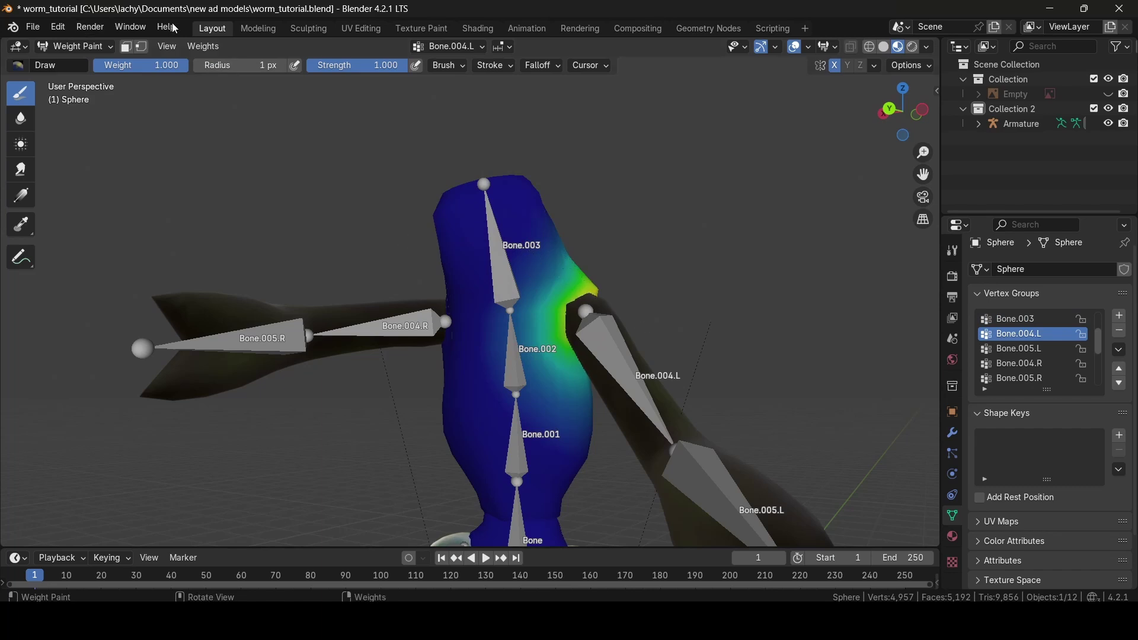
left_click_drag(237, 66, 269, 65)
Return the body mesh from Weight Paint to Object Mode
mouse_move(568, 212)
middle_mouse_down()
mouse_move(640, 249)
mouse_move(571, 255)
mouse_move(176, 134)
middle_mouse_up()
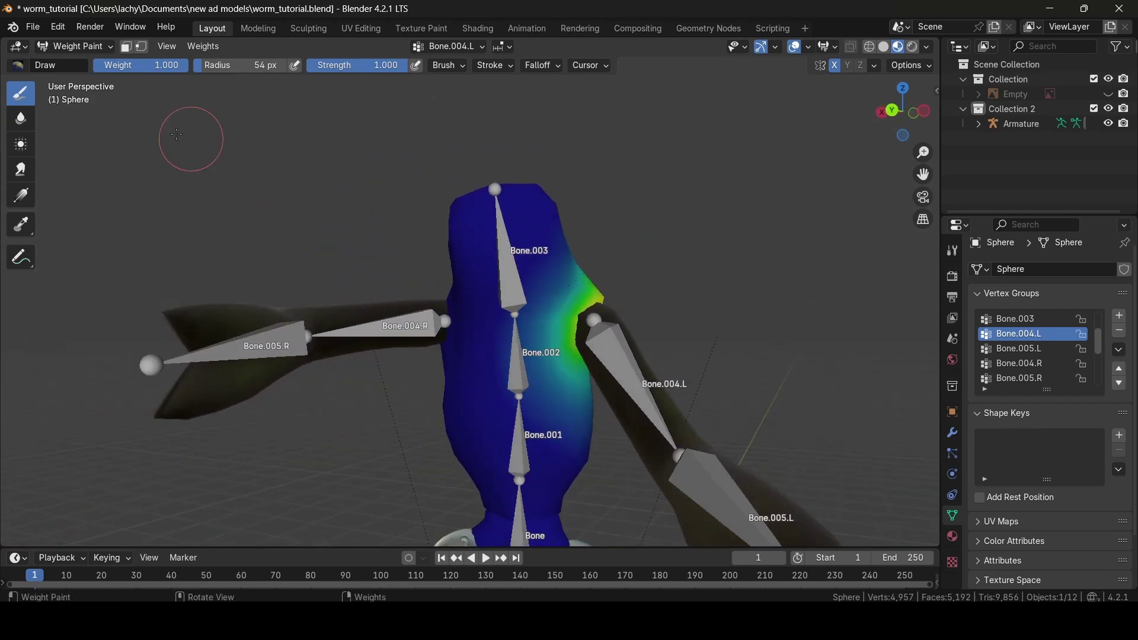
left_click(85, 47)
left_click(83, 65)
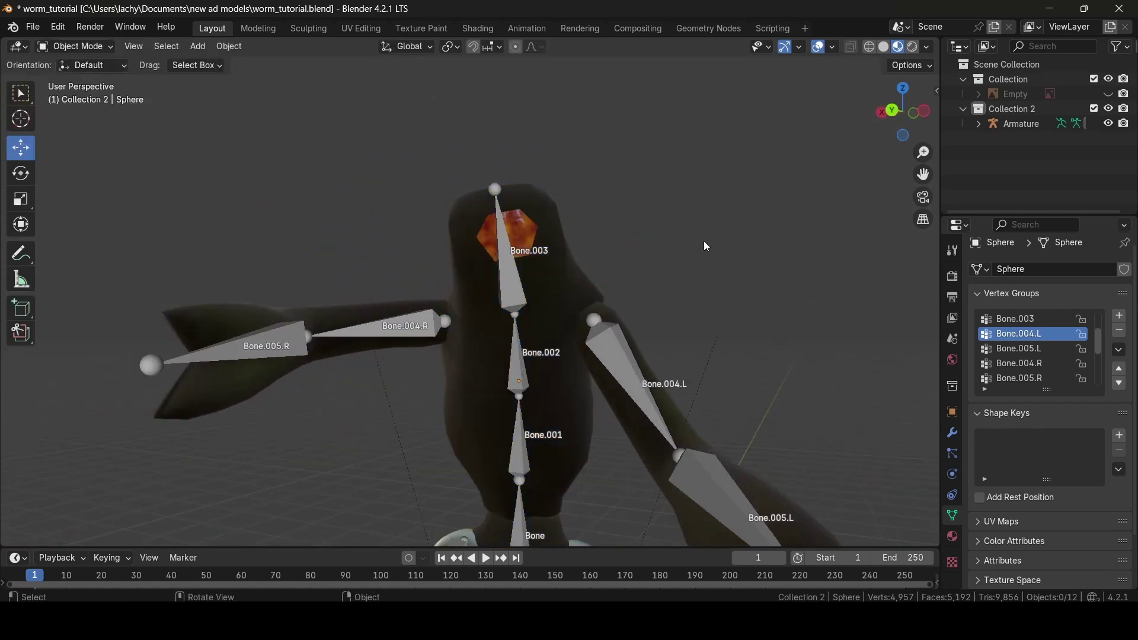